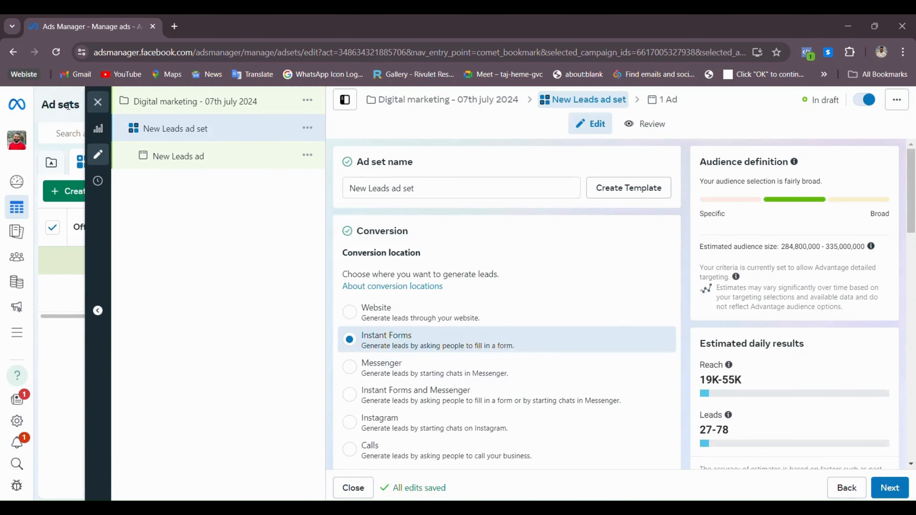
Replace the ad set name with 'Digital marketing - 07th july 2024'
triple_click(442, 193)
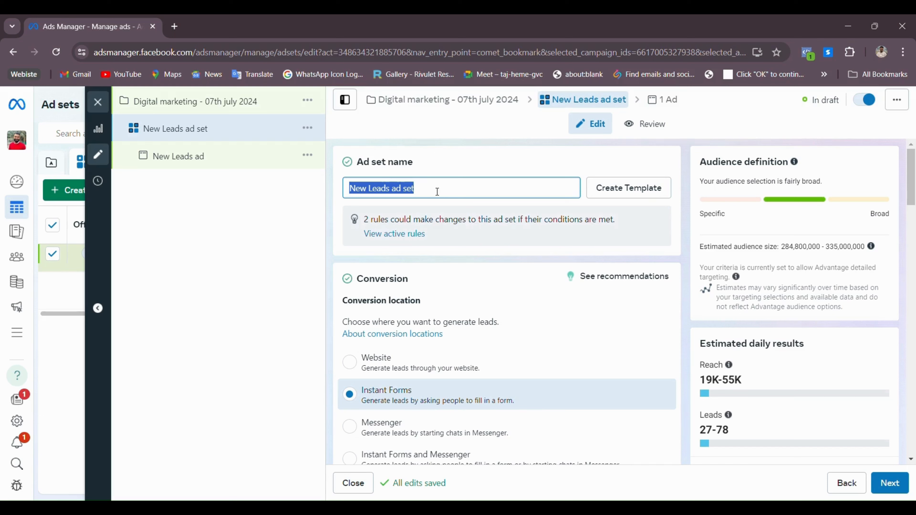
type("Digital marketing - 07th july 2024")
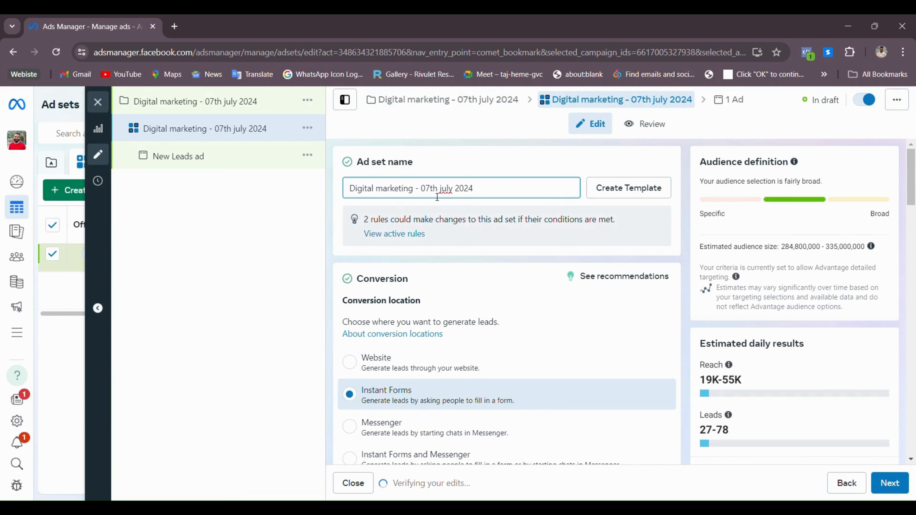
scroll(471, 206, "down", 3)
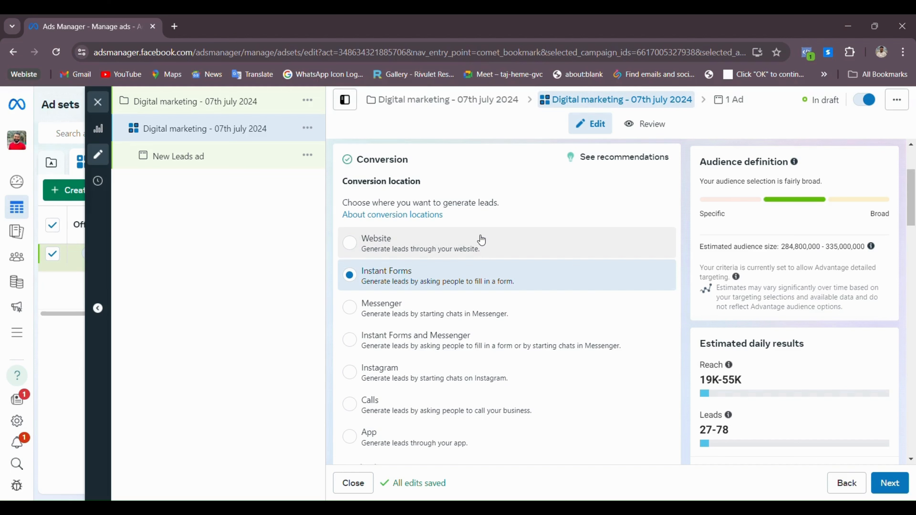
left_click(482, 239)
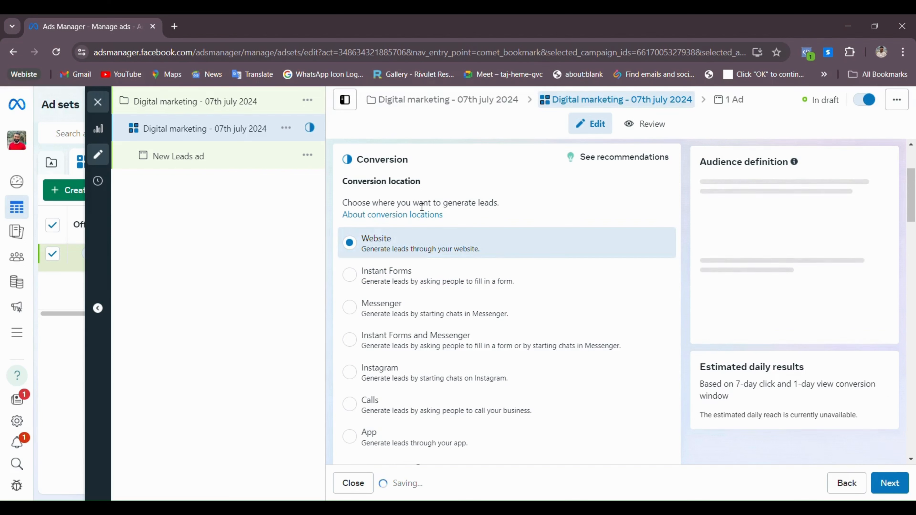
left_click(411, 278)
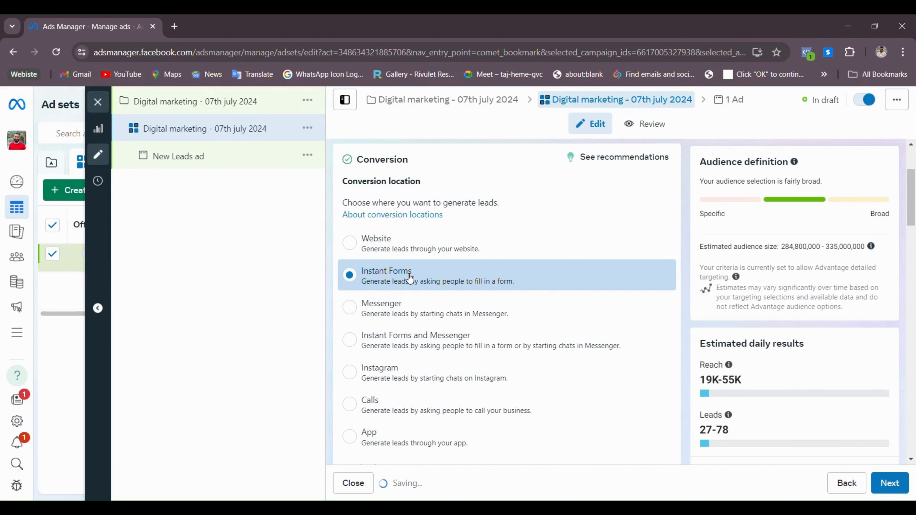
scroll(409, 277, "down", 2)
left_click(370, 257)
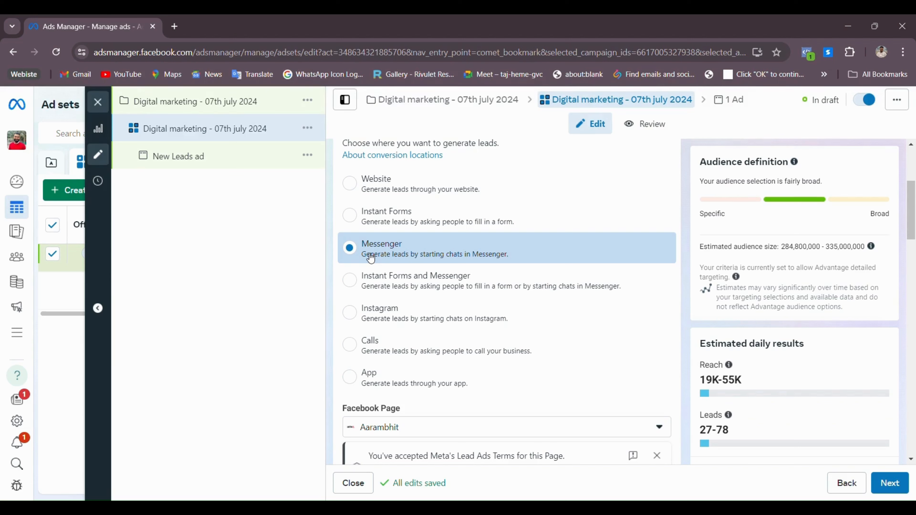
left_click(393, 276)
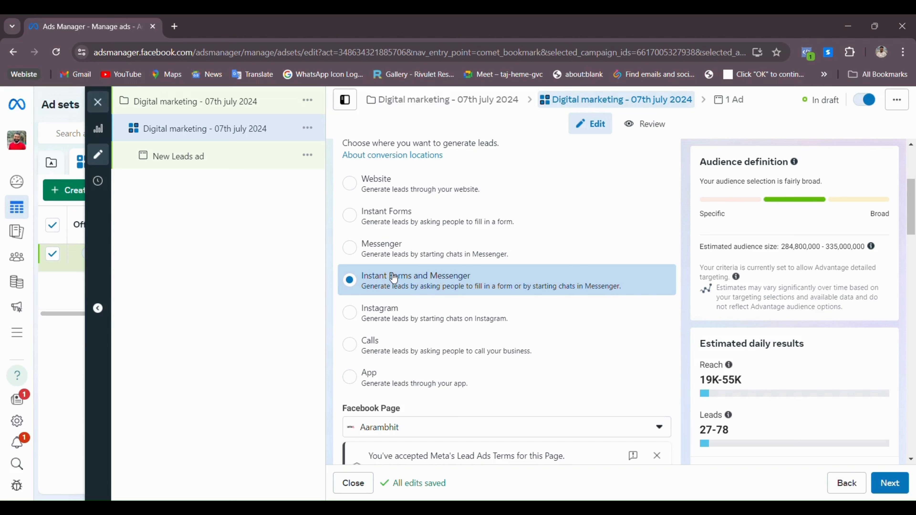
left_click(439, 325)
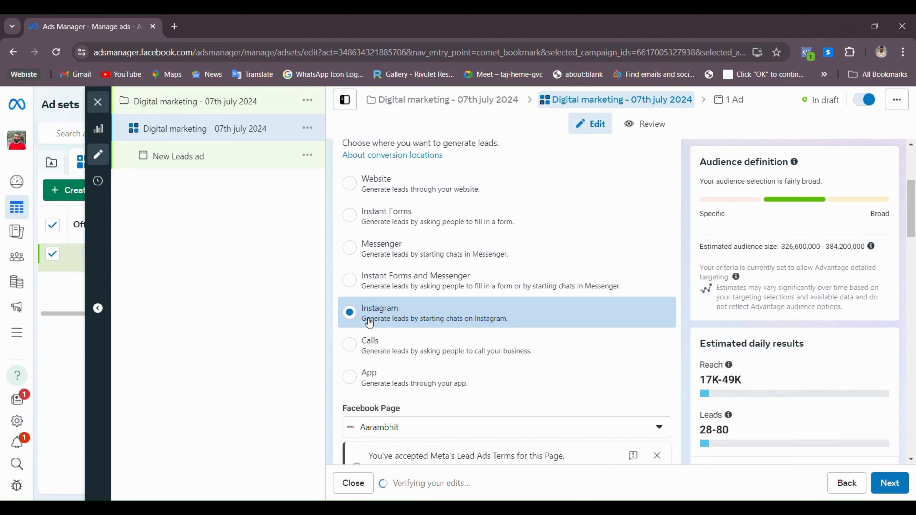
left_click(464, 343)
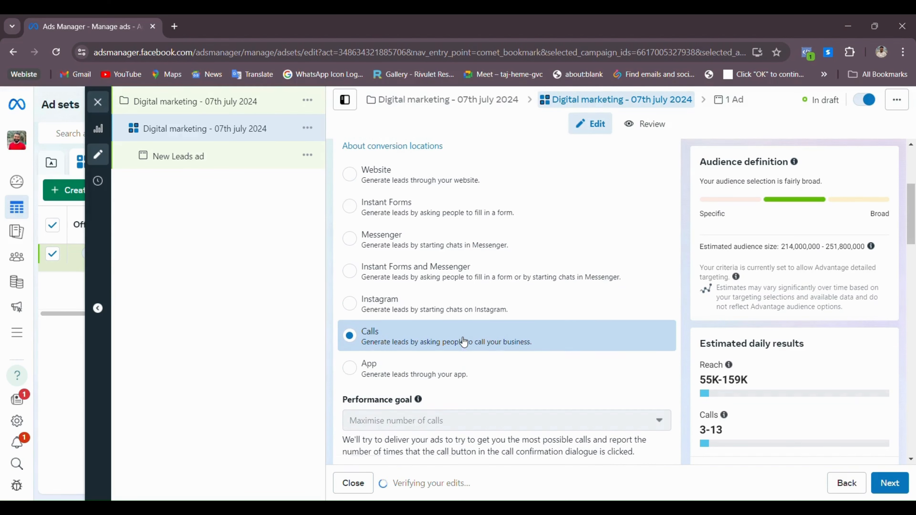
scroll(461, 342, "down", 1)
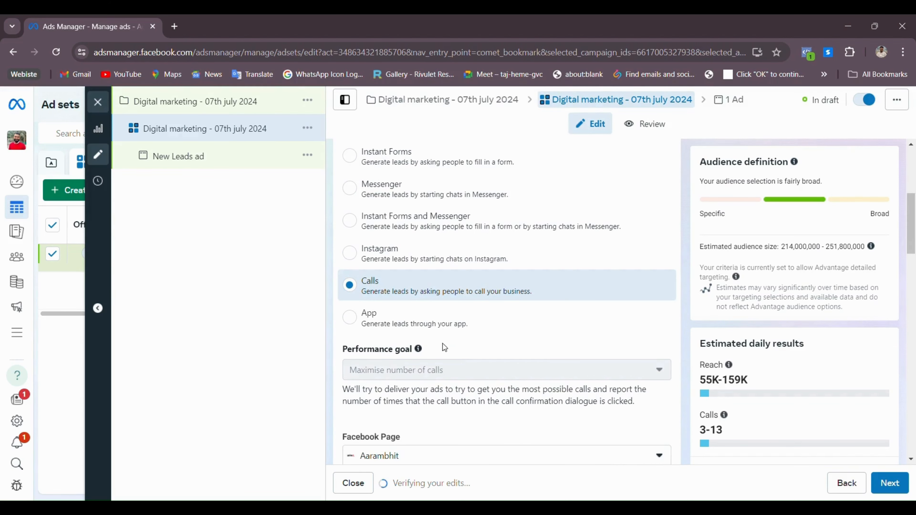
left_click(435, 328)
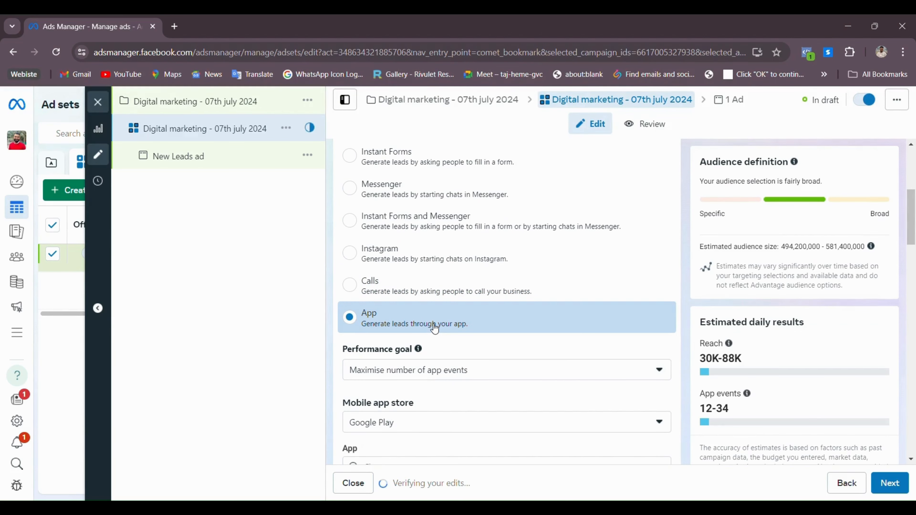
scroll(435, 327, "up", 3)
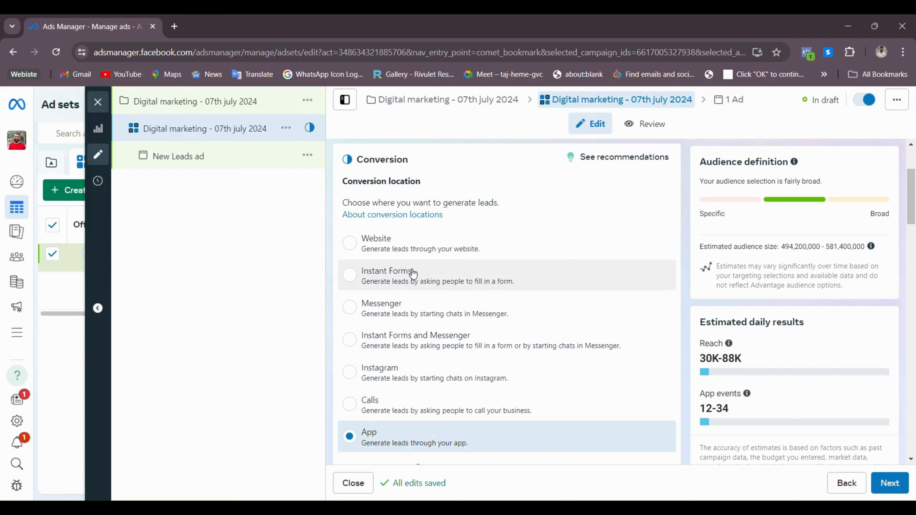
left_click(414, 275)
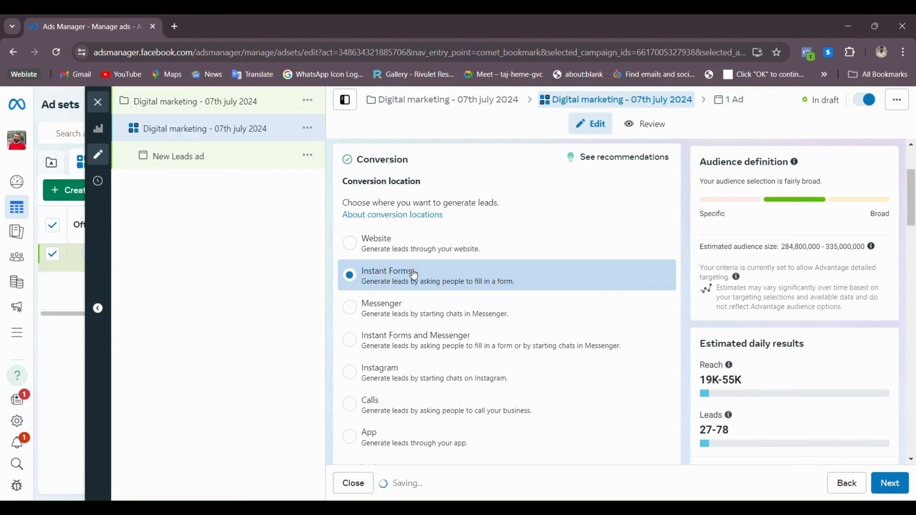
scroll(414, 275, "down", 2)
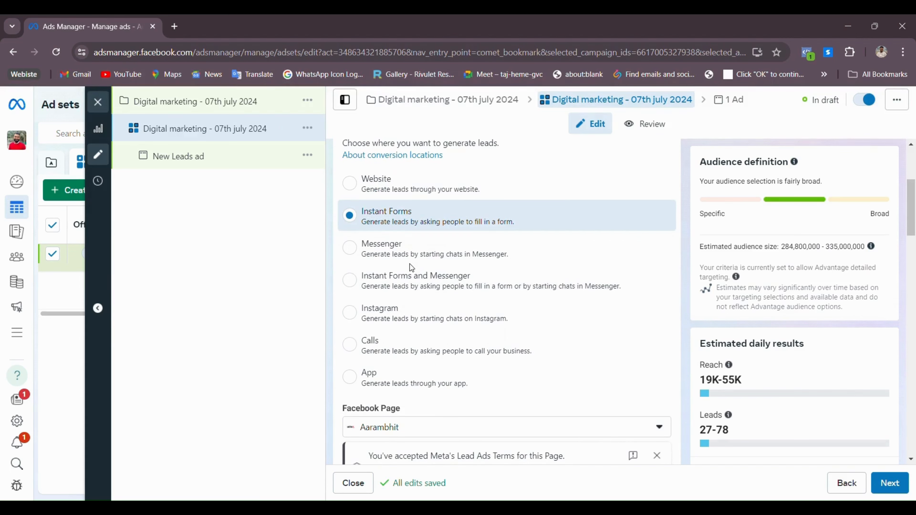
scroll(410, 264, "down", 5)
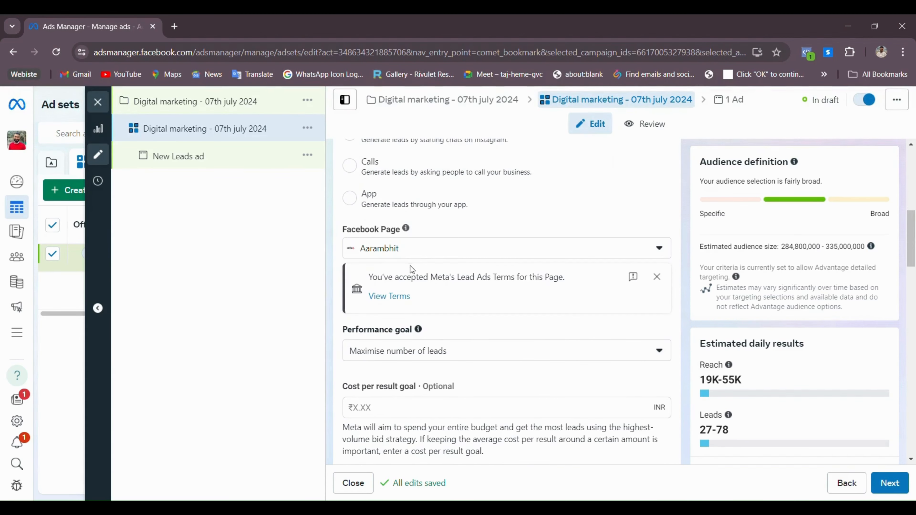
Change the ad set's Facebook Page to the photo studio page under Personal
left_click_drag(341, 229, 407, 234)
left_click(479, 256)
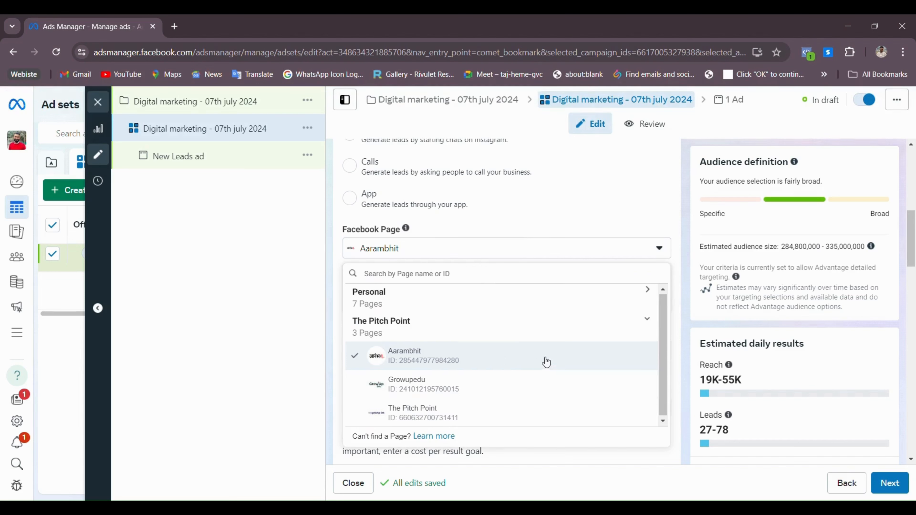
left_click(615, 290)
scroll(450, 307, "down", 2)
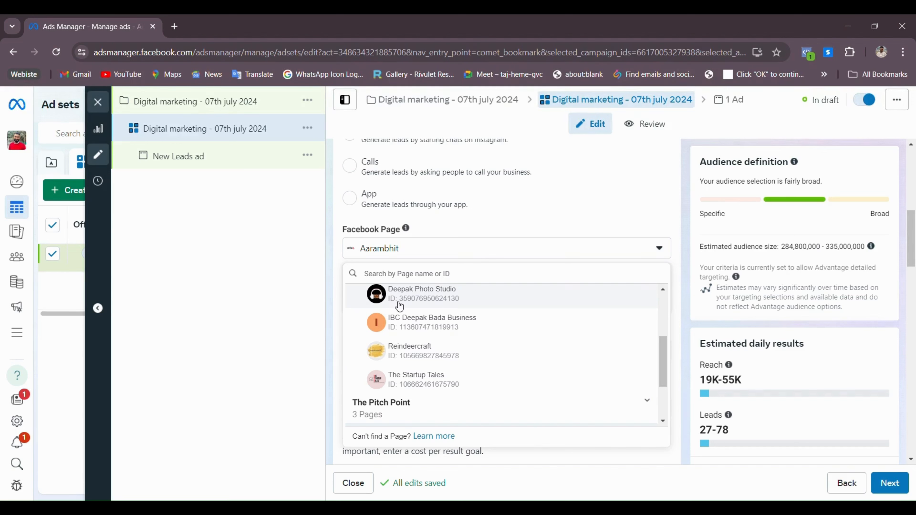
left_click(460, 299)
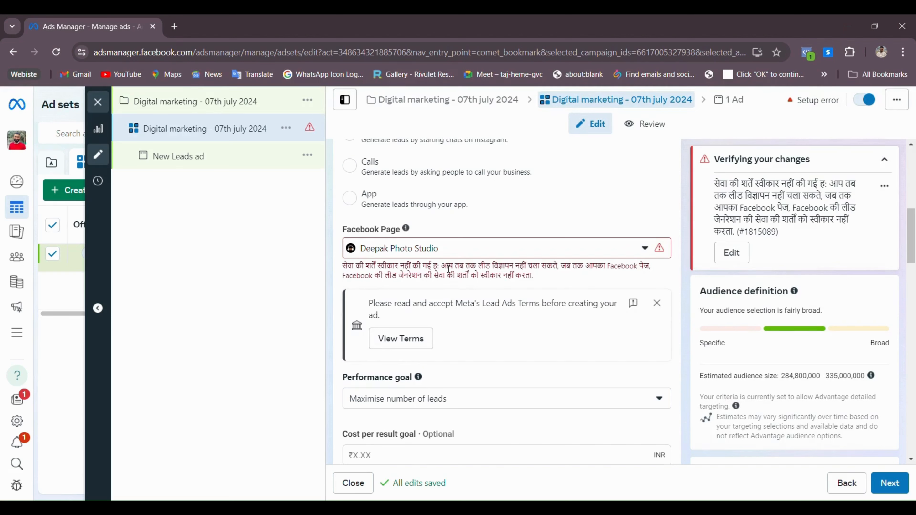
Review the Page error and agree to Meta's Lead Ad Terms
left_click_drag(342, 229, 609, 277)
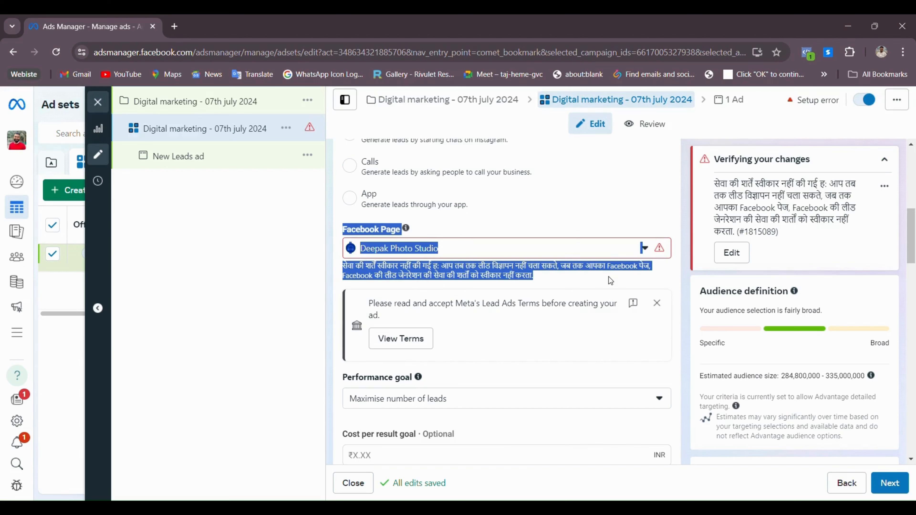
left_click(564, 273)
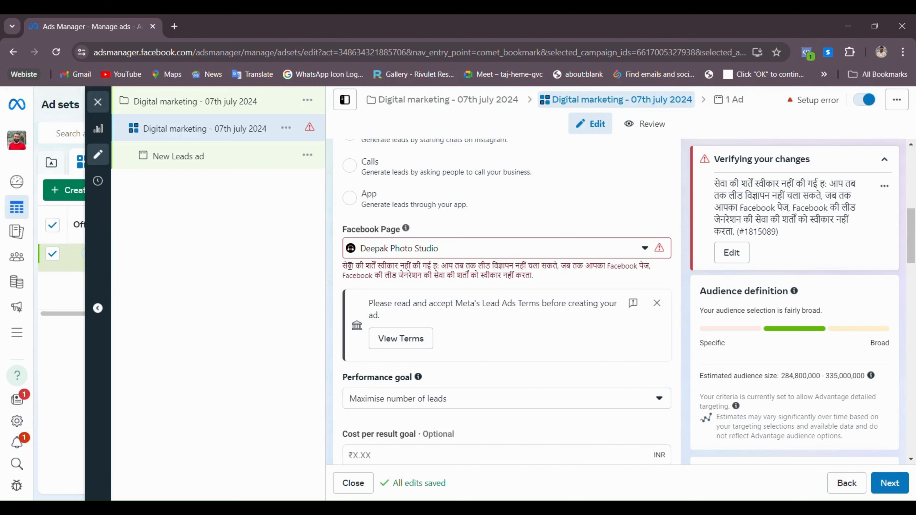
left_click_drag(347, 267, 533, 276)
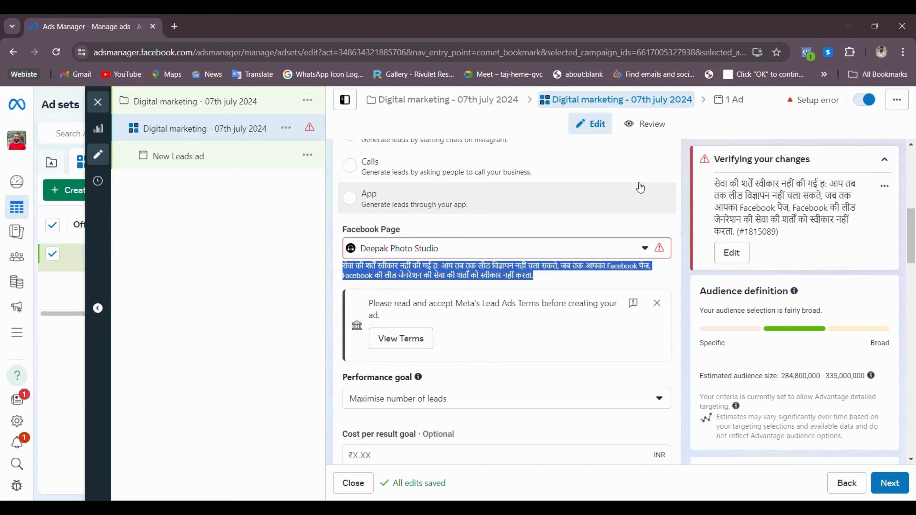
left_click(577, 288)
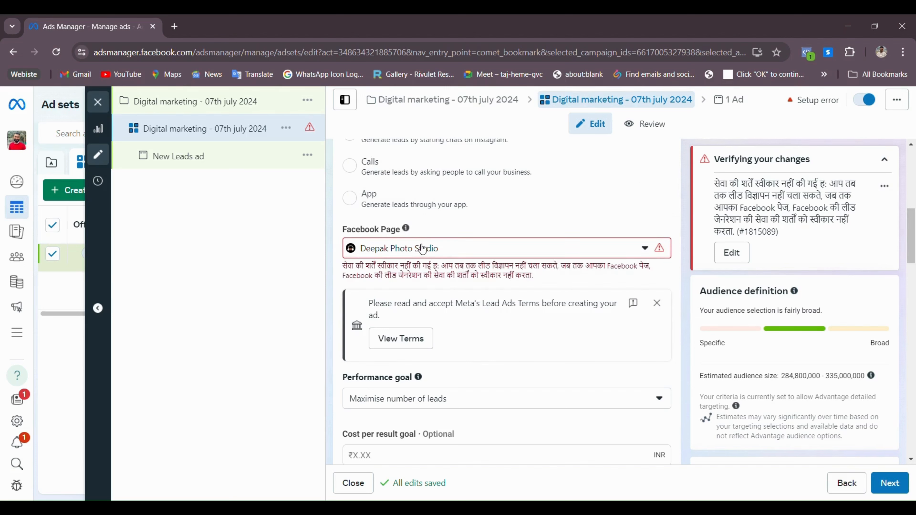
left_click(395, 344)
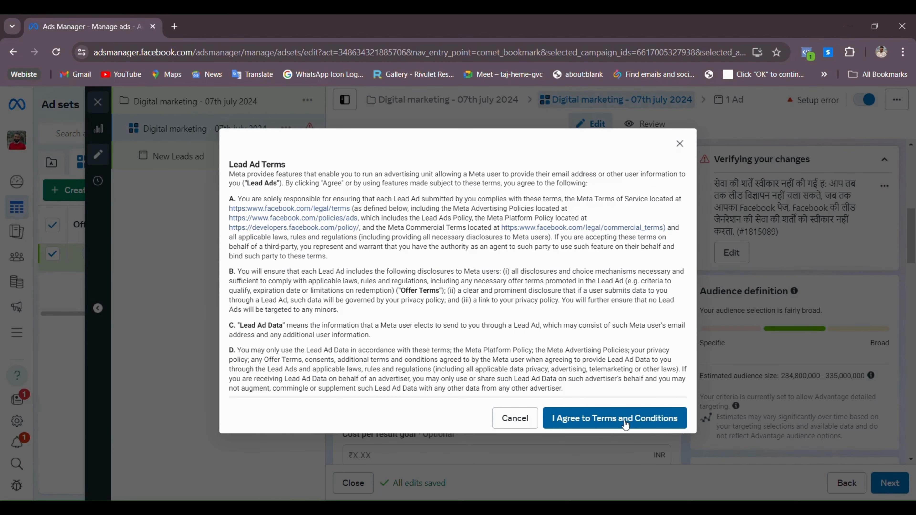
left_click(626, 419)
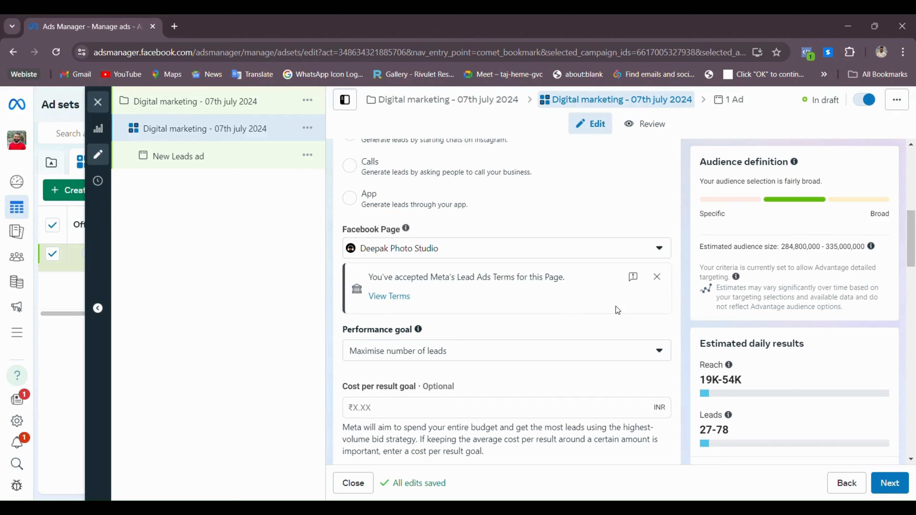
scroll(542, 321, "down", 2)
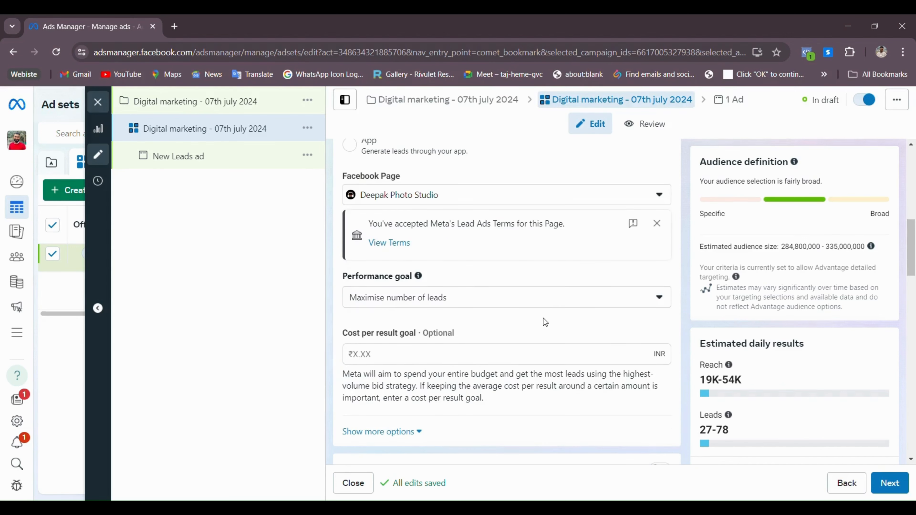
left_click(414, 294)
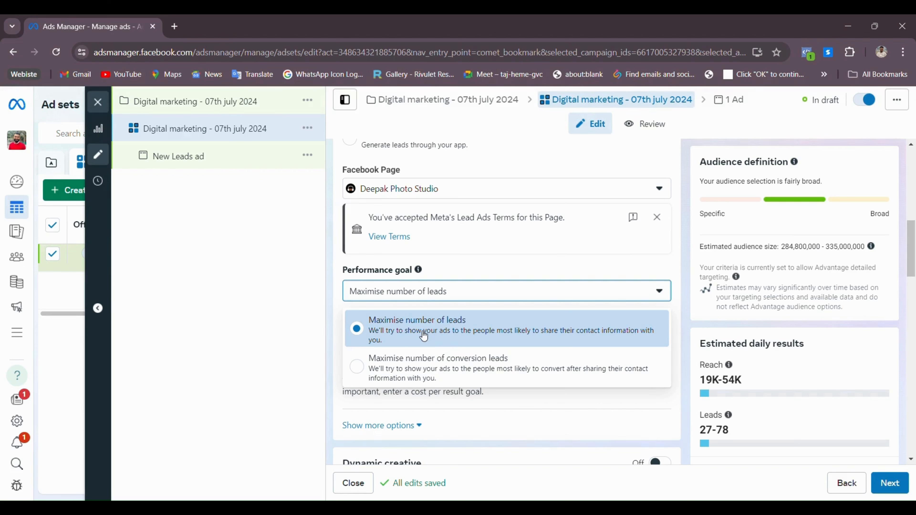
left_click(408, 334)
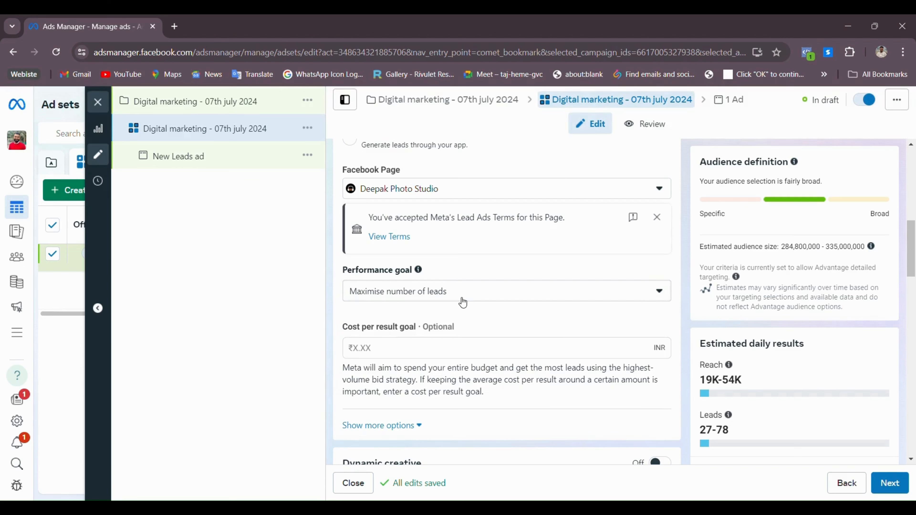
scroll(464, 353, "down", 2)
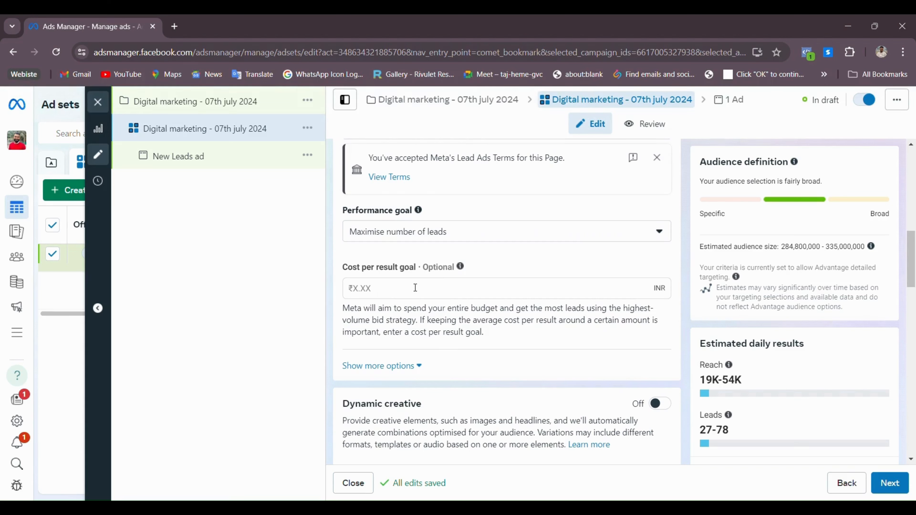
scroll(430, 312, "down", 4)
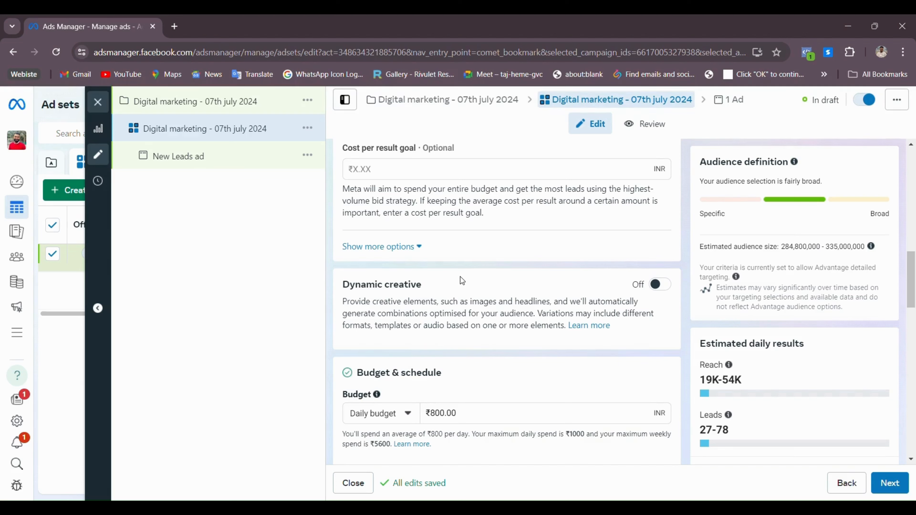
scroll(456, 276, "up", 2)
left_click_drag(357, 209, 396, 212)
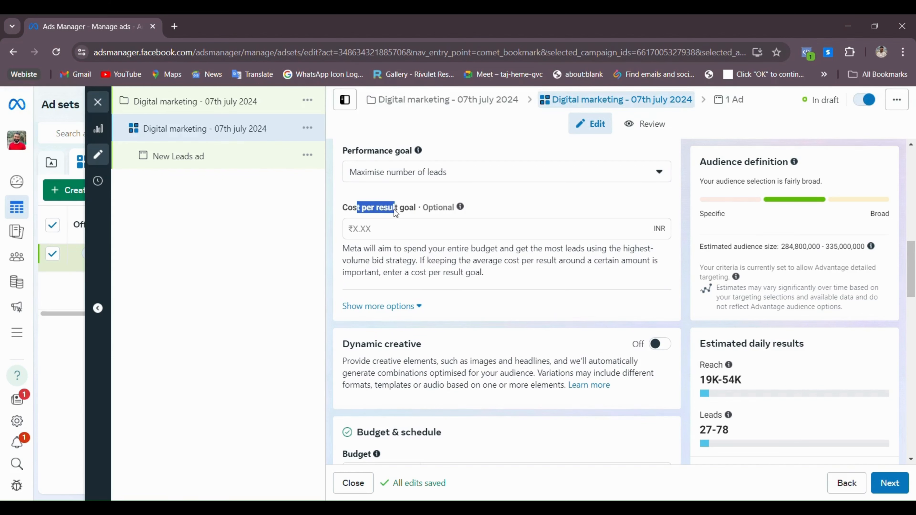
scroll(391, 229, "down", 3)
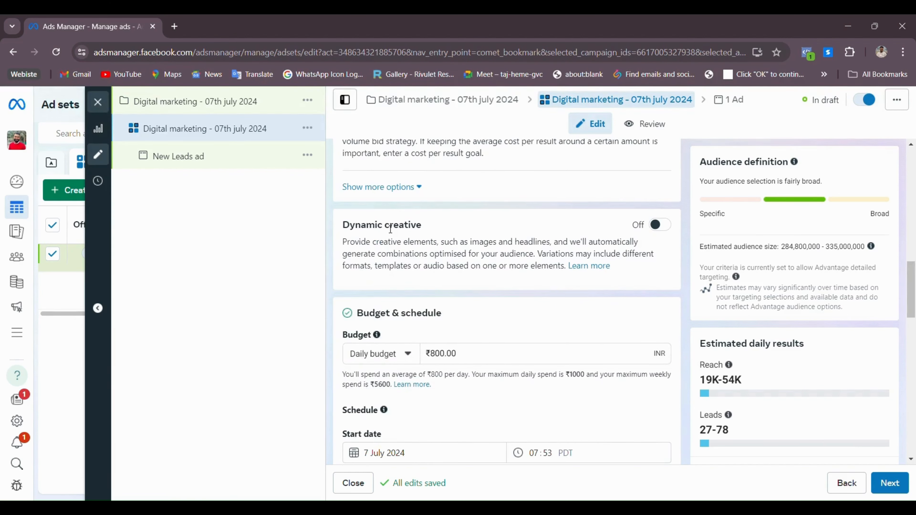
left_click_drag(356, 227, 648, 229)
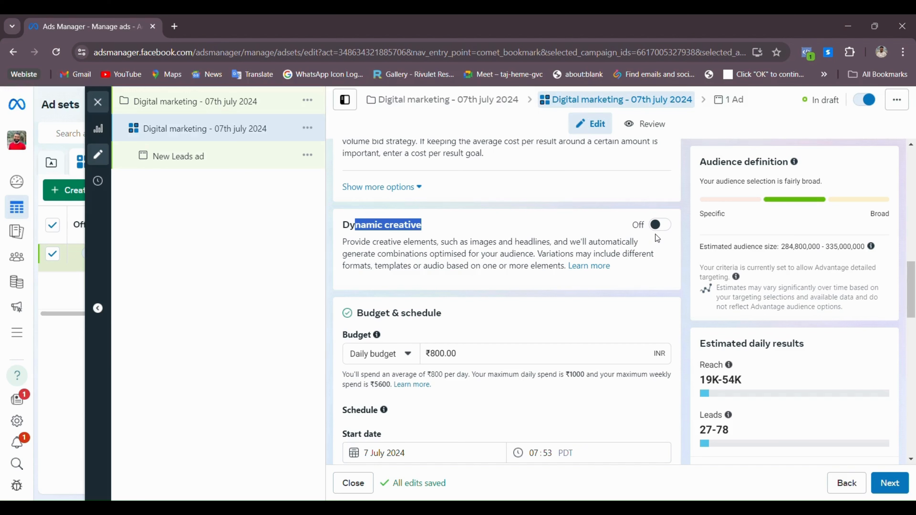
scroll(650, 245, "down", 3)
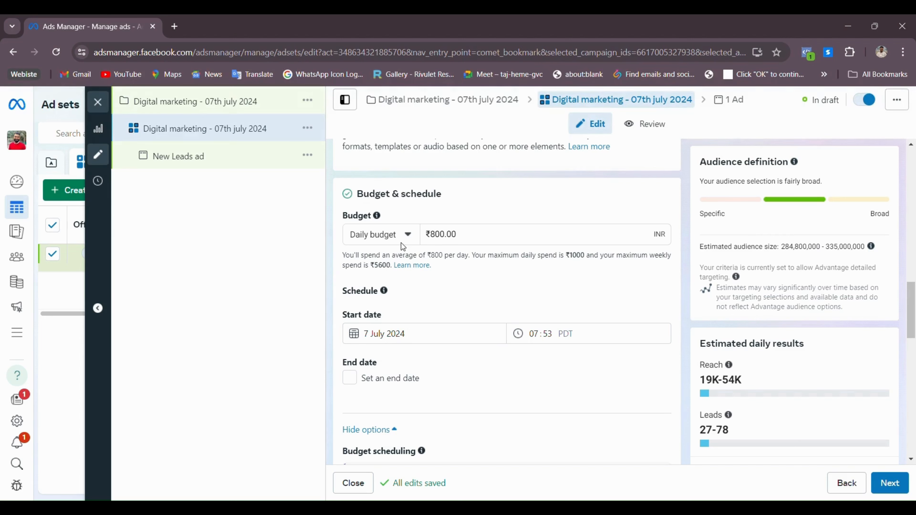
Keep the budget type as Daily budget and set the amount to 250
left_click(407, 235)
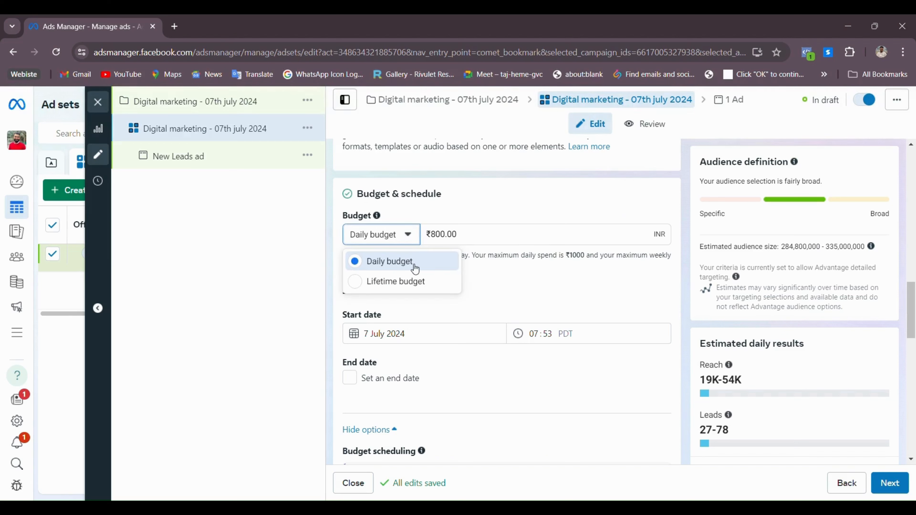
left_click(401, 281)
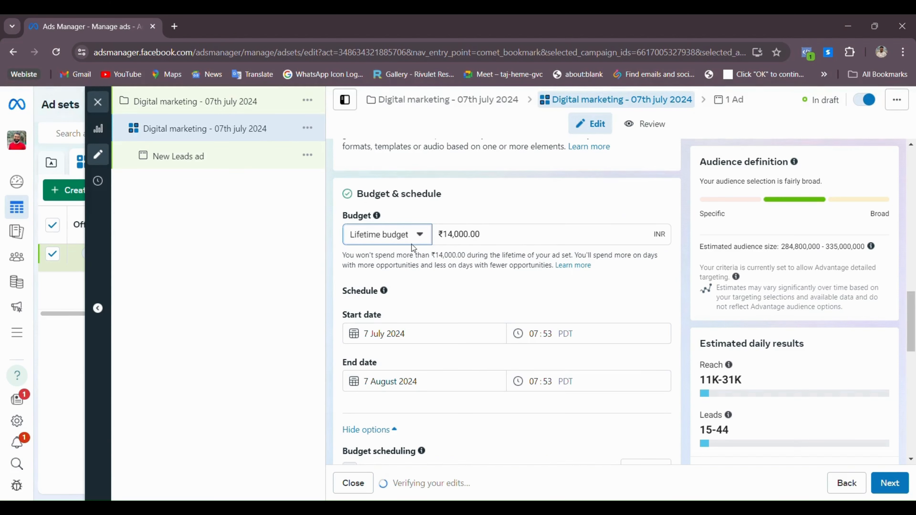
left_click(416, 238)
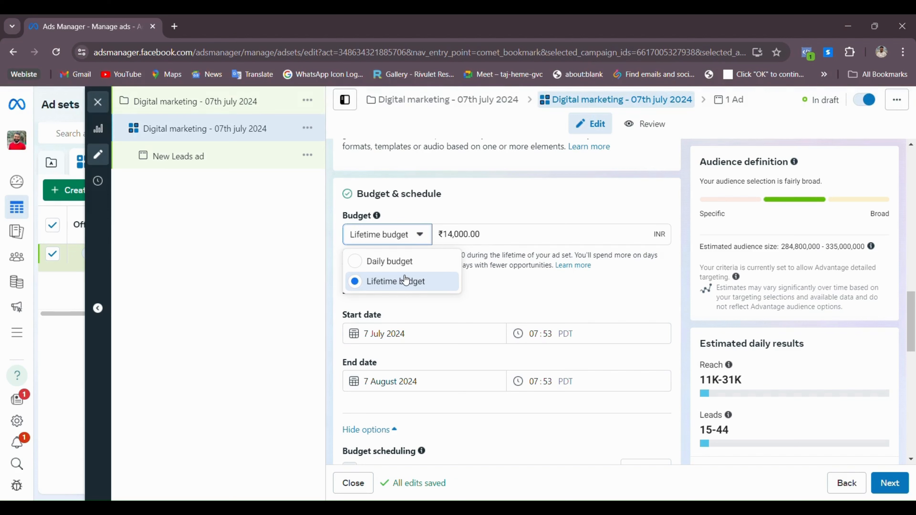
left_click(436, 265)
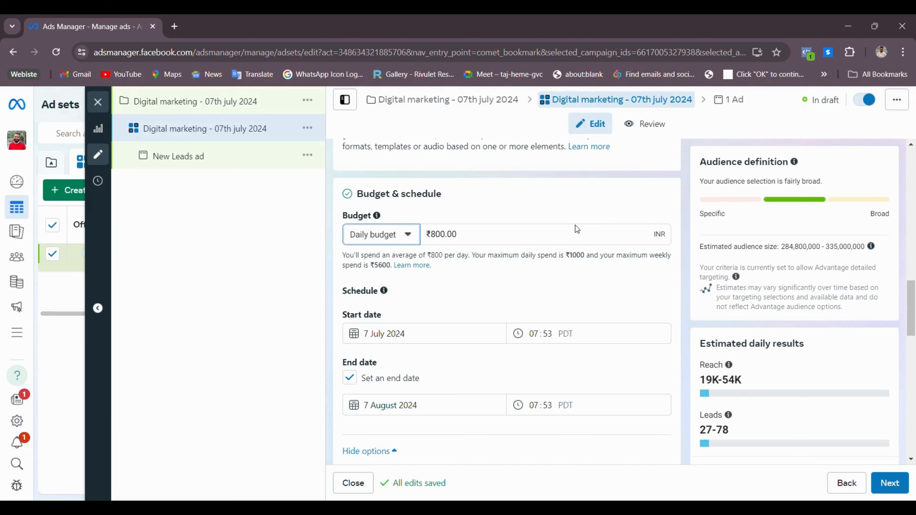
left_click(468, 239)
key("ctrl+a")
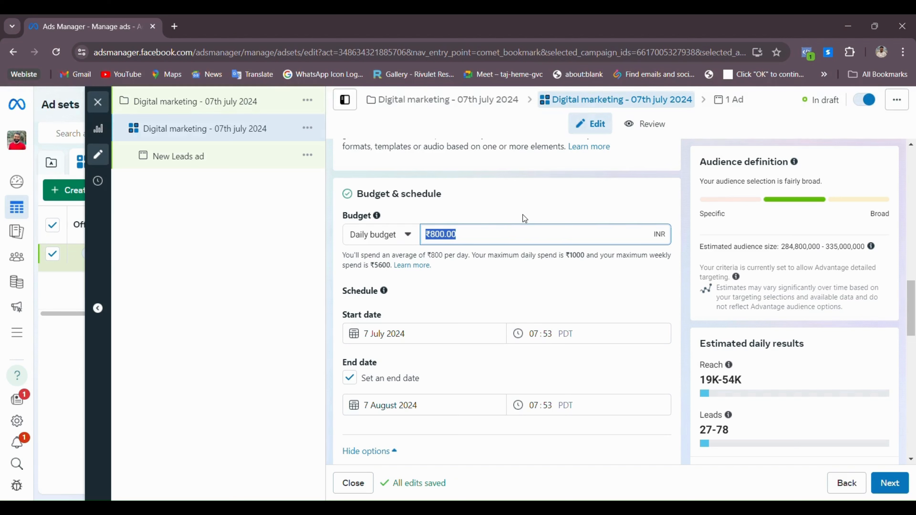
type("250")
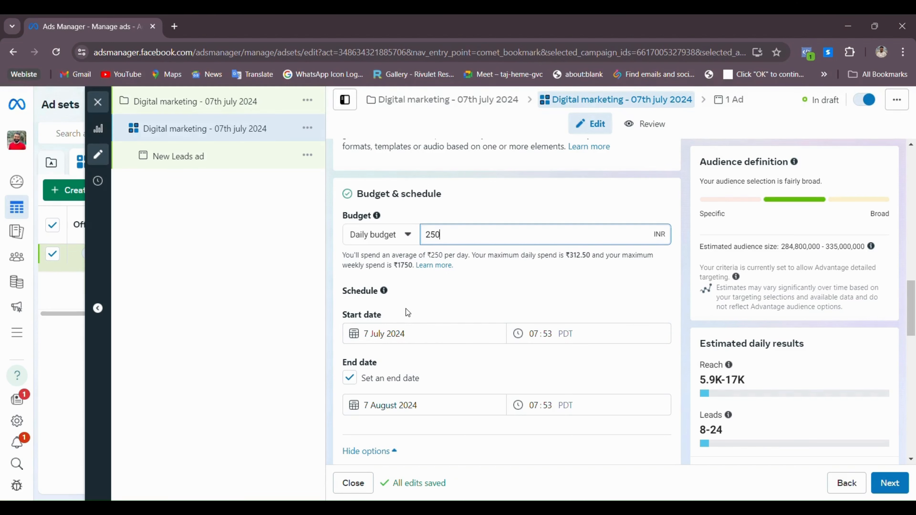
Uncheck Set an end date so the ad set runs with no end date
scroll(406, 309, "down", 2)
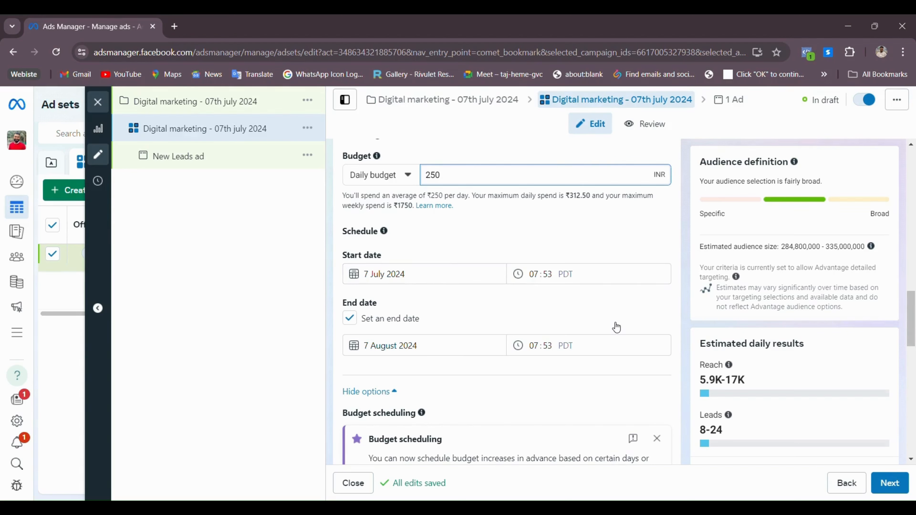
left_click(349, 318)
left_click(349, 317)
left_click(355, 321)
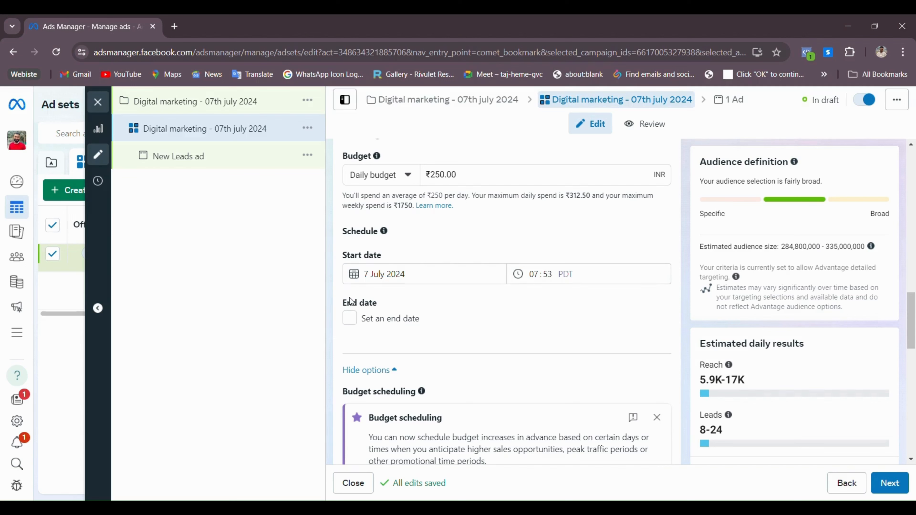
scroll(382, 321, "down", 5)
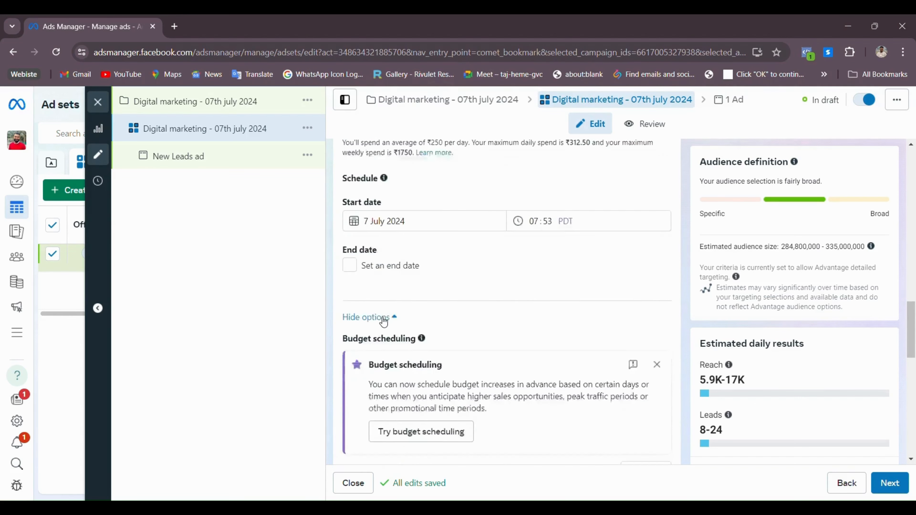
scroll(468, 297, "down", 6)
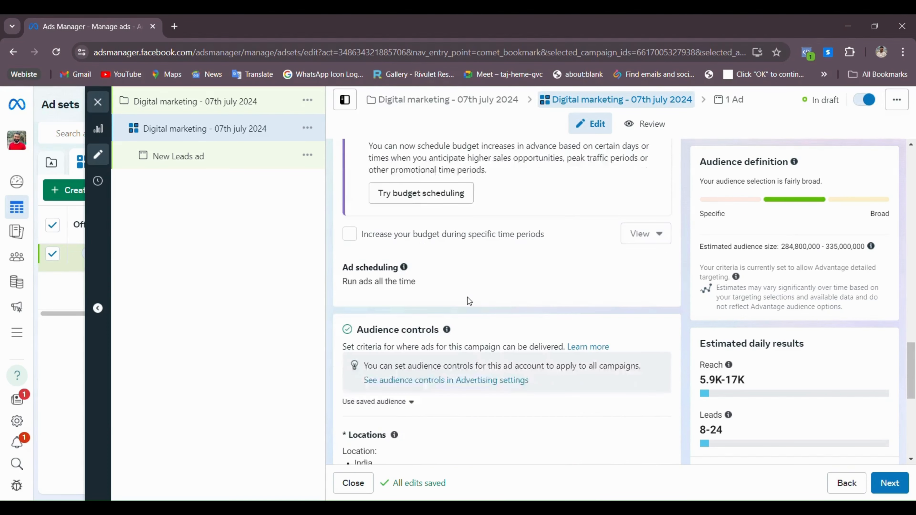
scroll(477, 344, "up", 8)
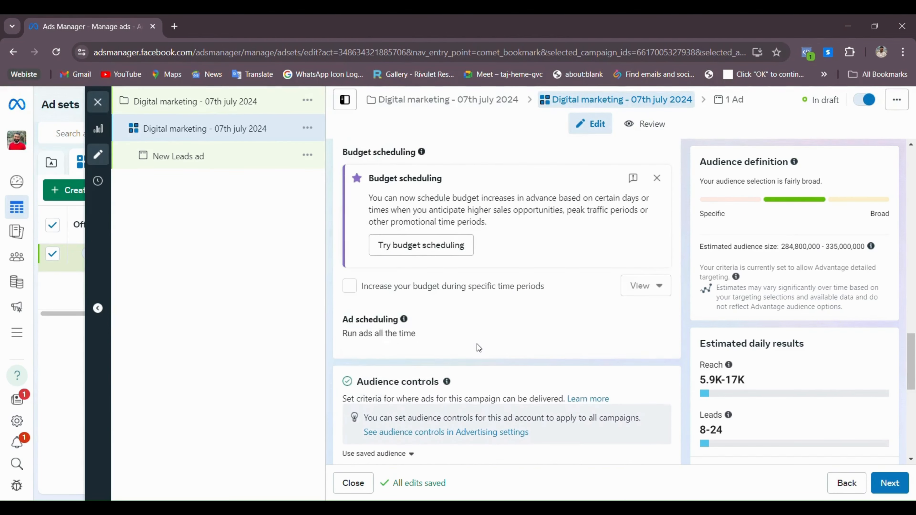
scroll(430, 281, "down", 8)
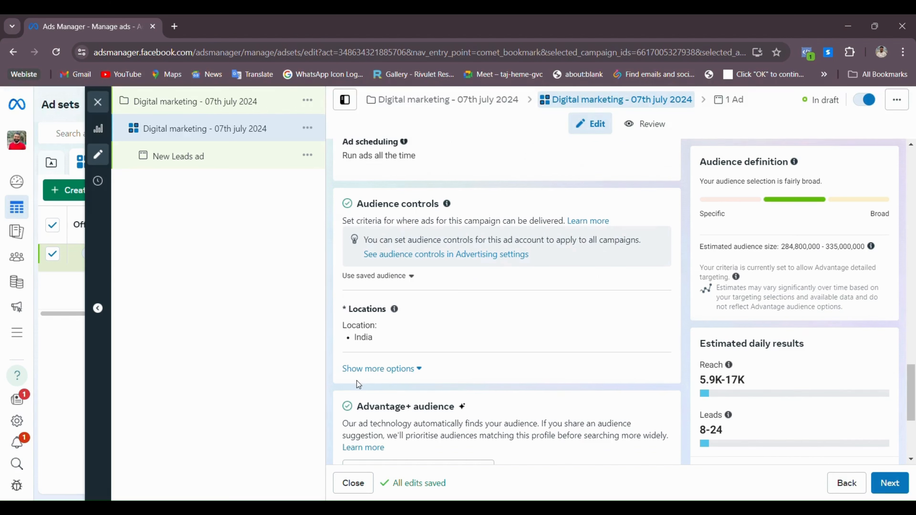
mouse_move(616, 343)
scroll(612, 339, "down", 2)
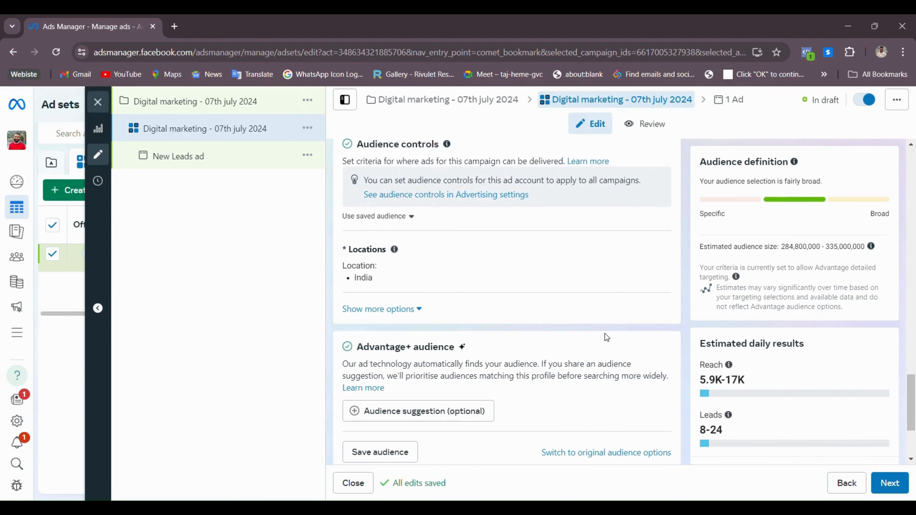
scroll(605, 334, "down", 4)
scroll(605, 334, "up", 5)
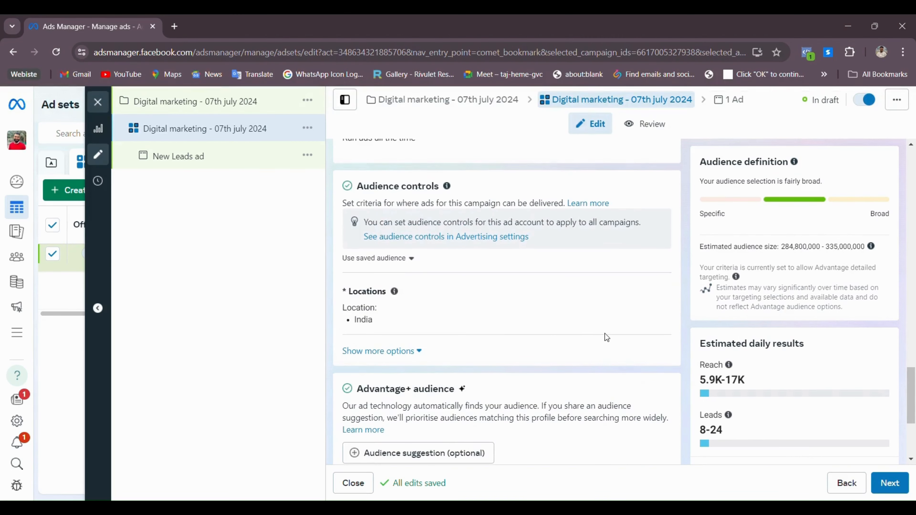
Replace India with Delhi, Delhi as the targeted location
mouse_move(615, 293)
mouse_move(641, 287)
left_click(653, 295)
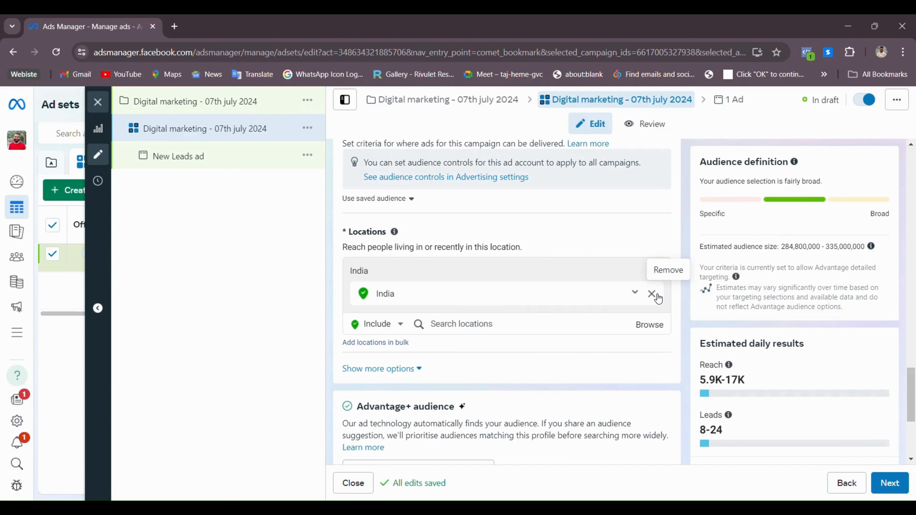
left_click(653, 294)
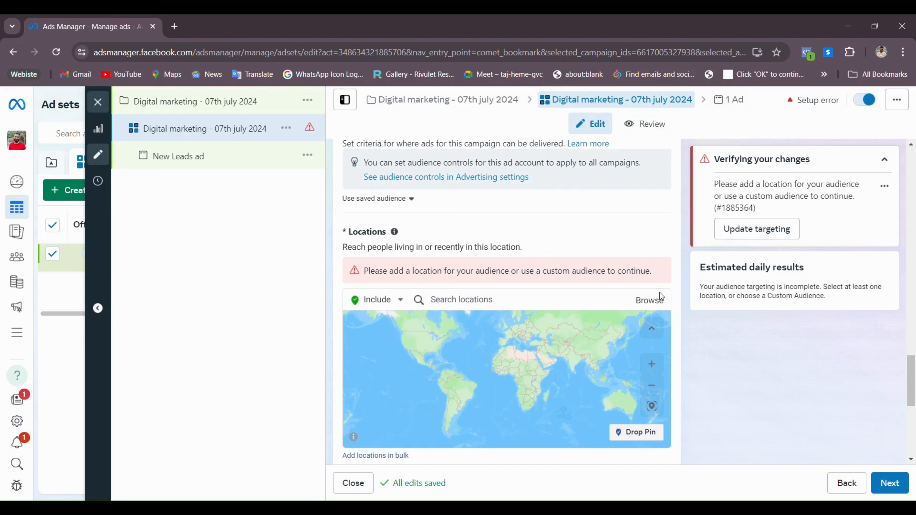
left_click(660, 293)
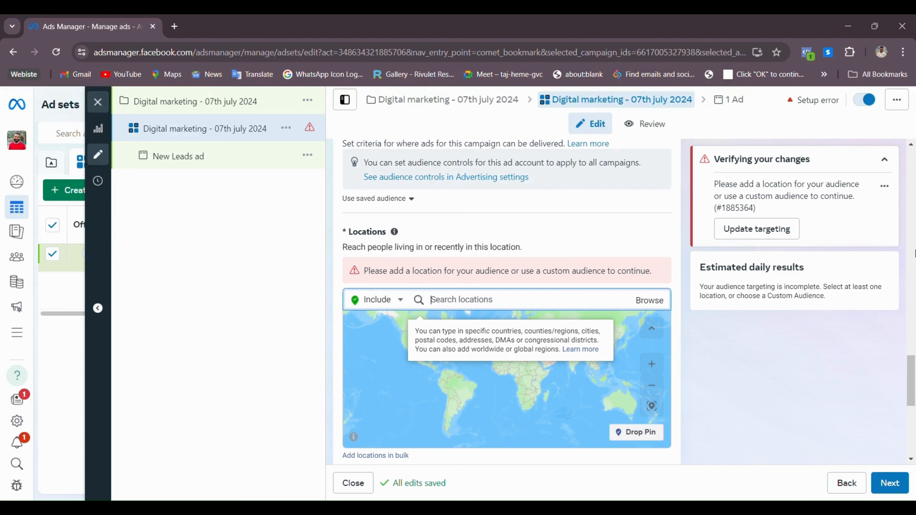
type("delh")
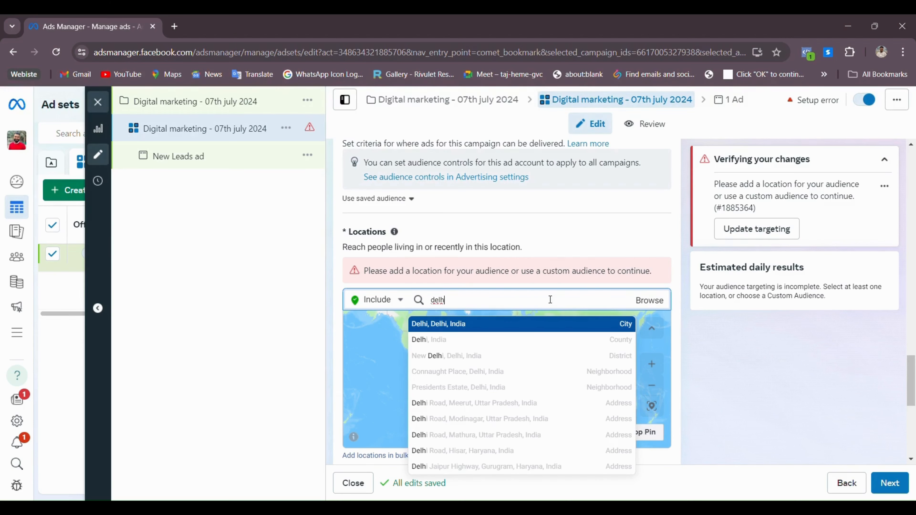
left_click(496, 325)
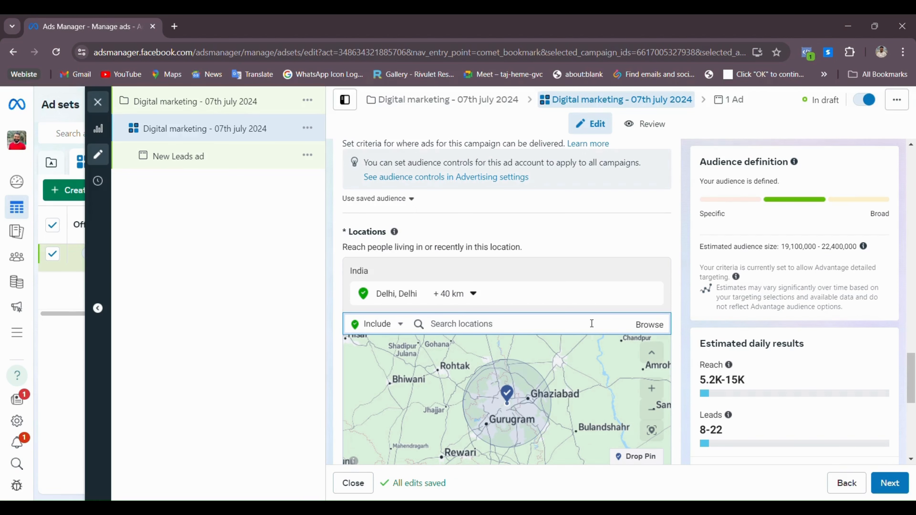
Add Noida, Ghaziabad, Faridabad and Gurugram, Haryana as further target locations
type("noida")
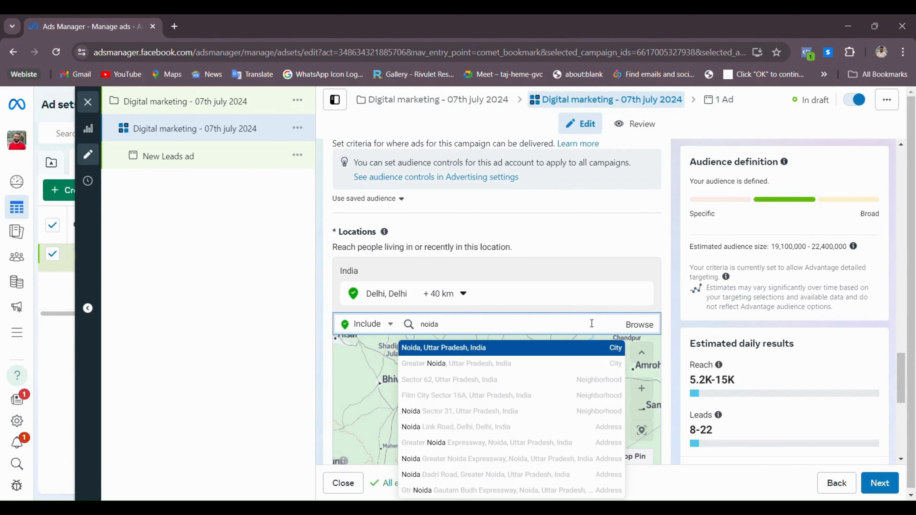
key("Return")
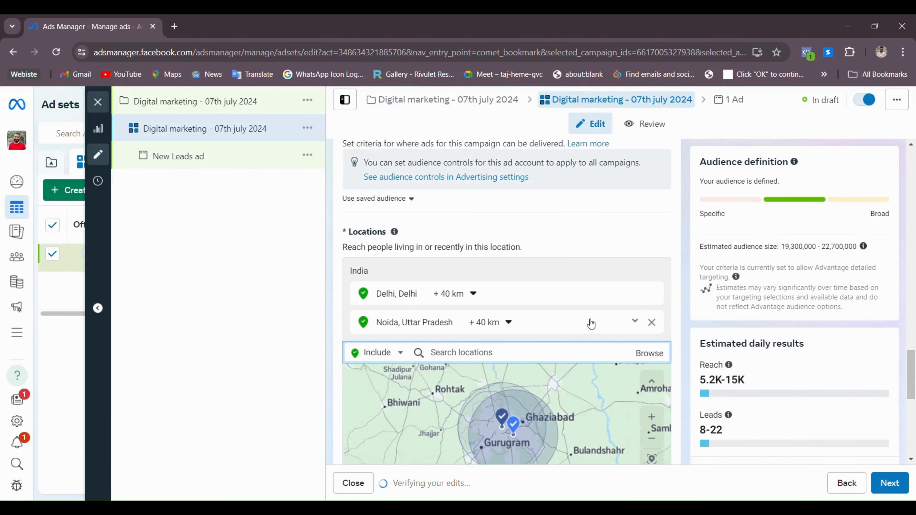
type("ghazi")
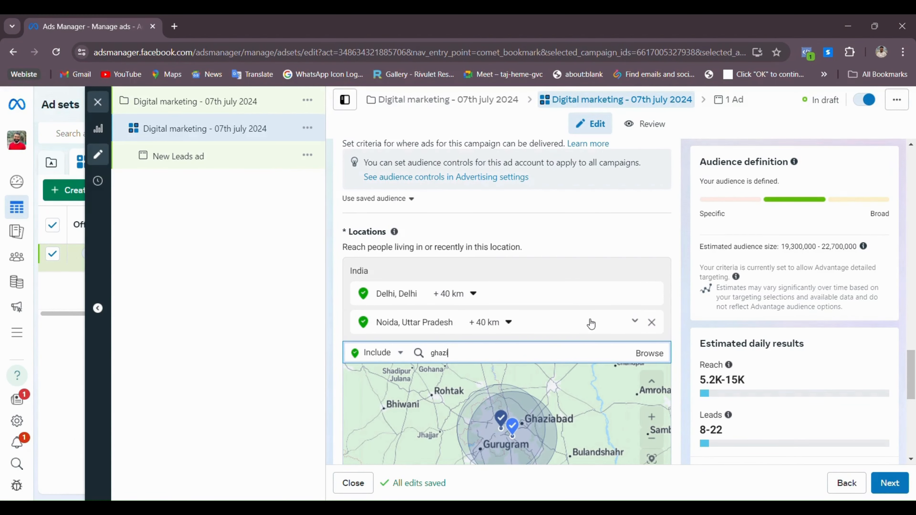
type("a")
key("Return")
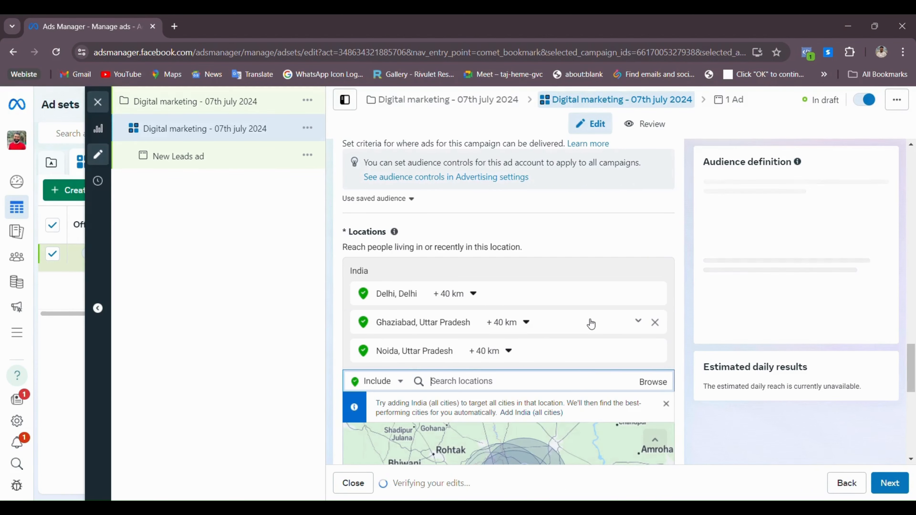
type("faridabad")
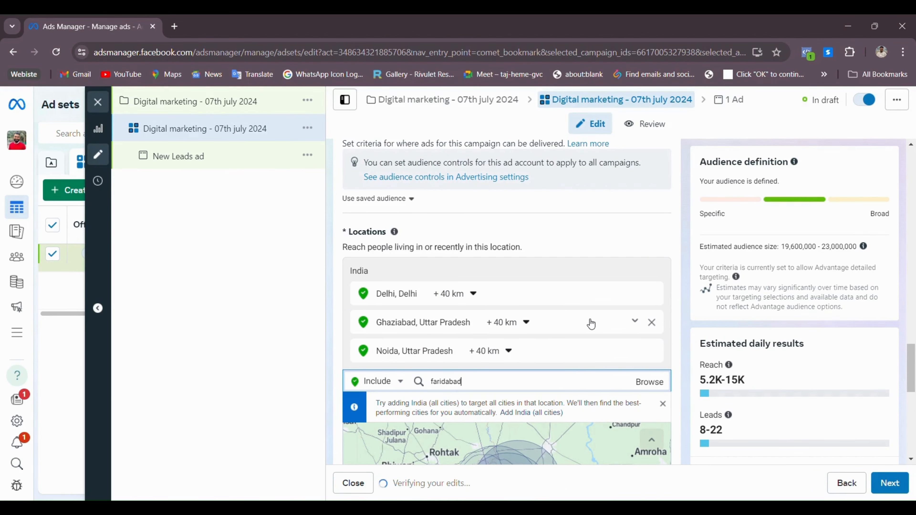
key("Return")
type("g")
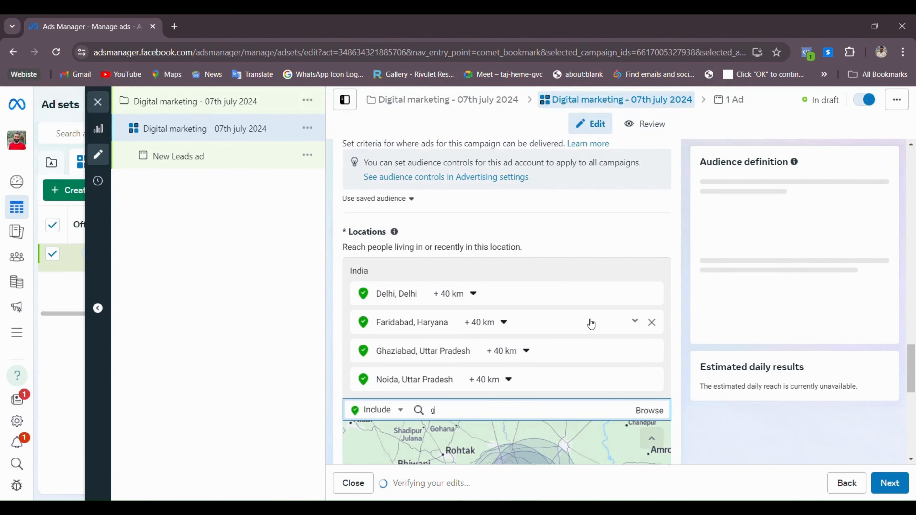
type("ur")
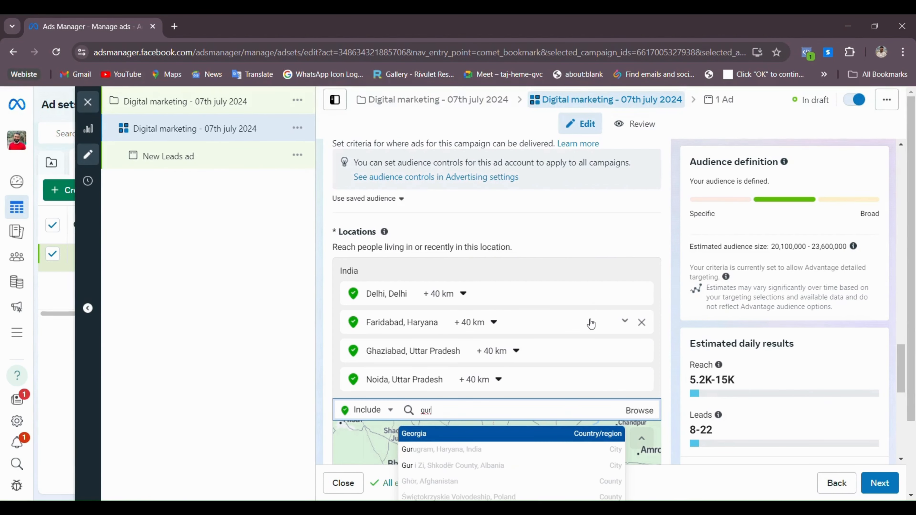
type("ura")
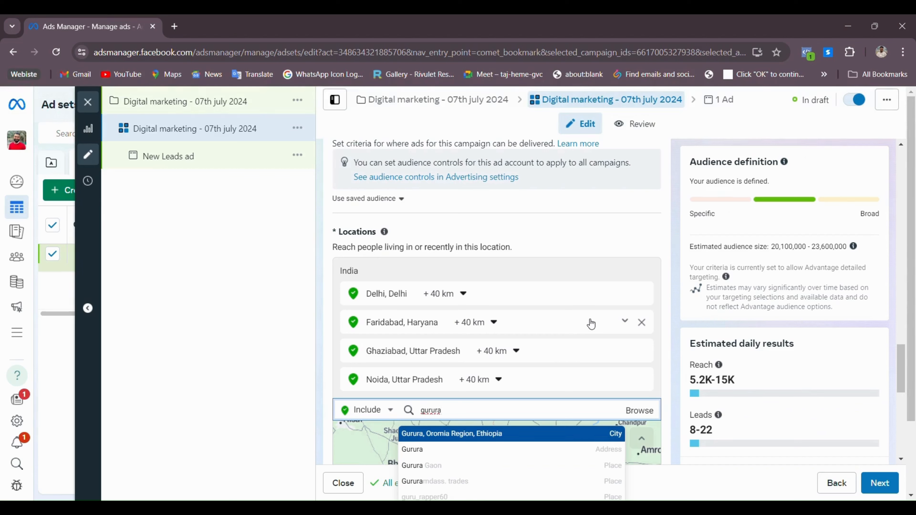
key("BackSpace")
key("BackSpace")
type("gra")
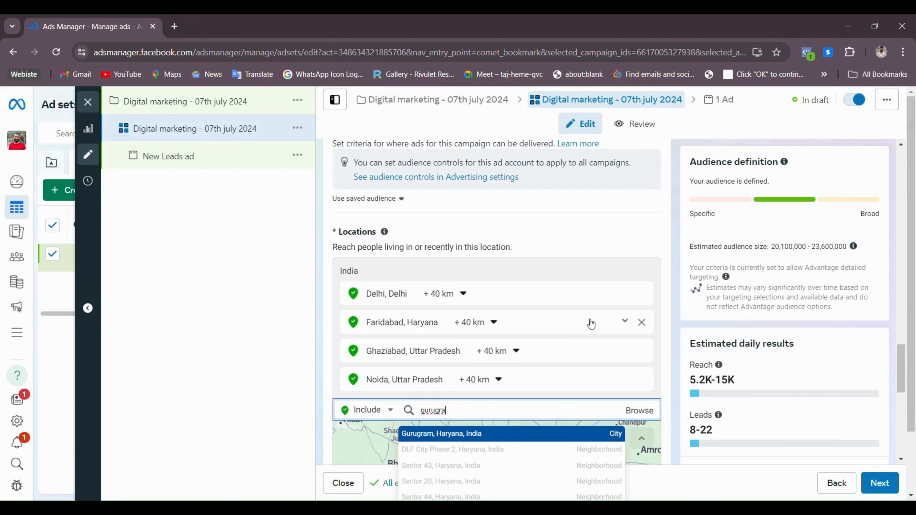
key("Return")
Search 'mumbai' and 'kolkata' and add both cities as target locations at +40 km
scroll(571, 228, "down", 1)
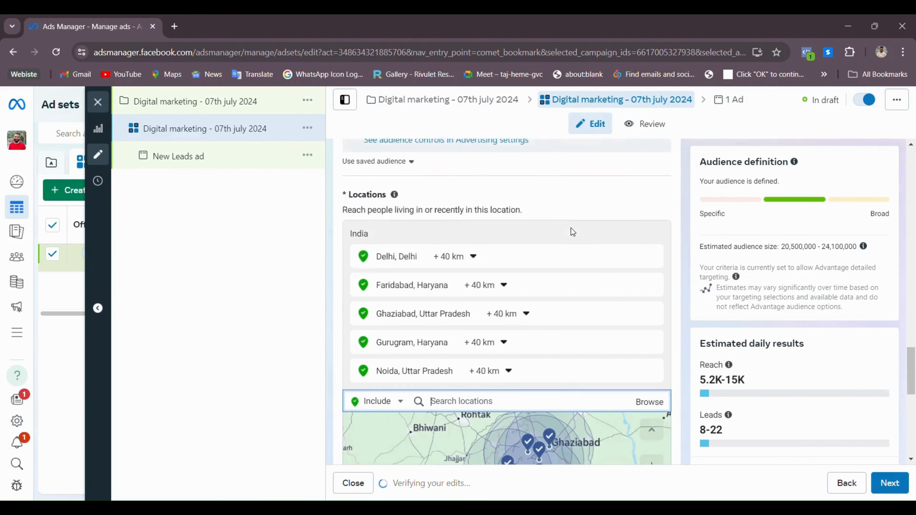
scroll(573, 231, "down", 2)
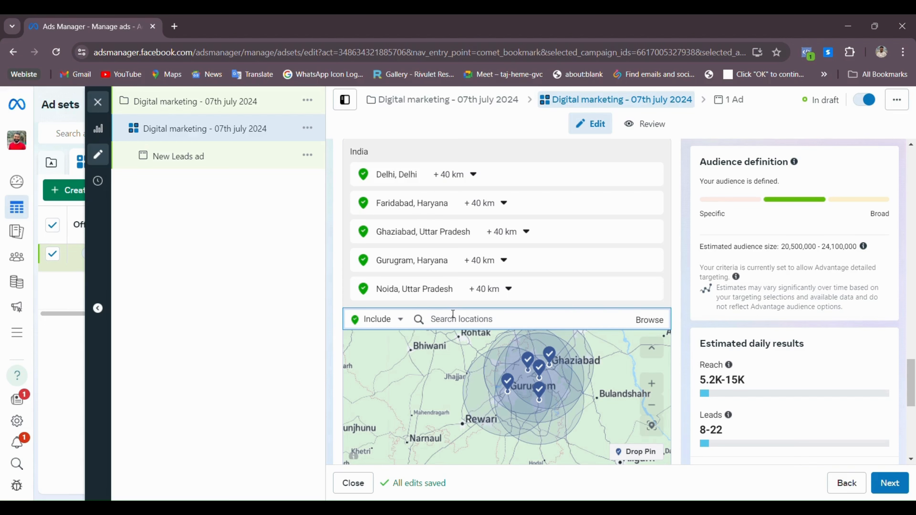
type("mumbai")
key("Return")
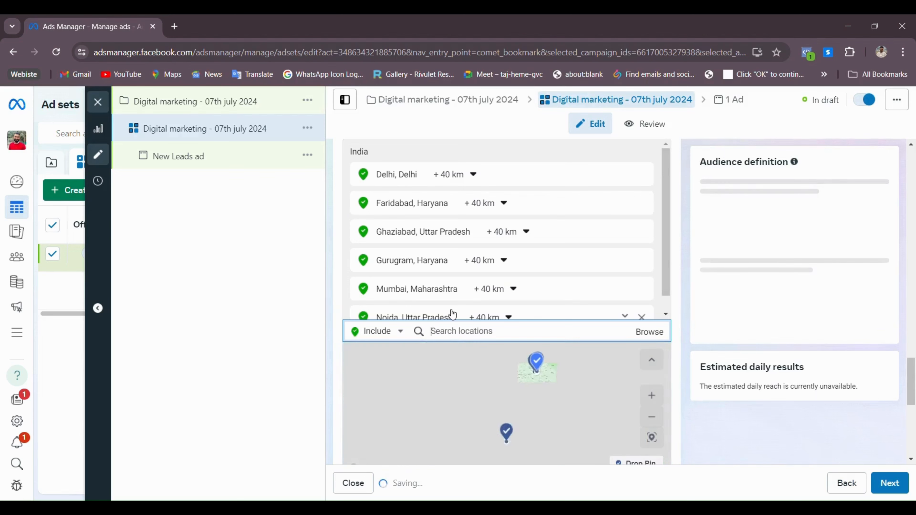
type("kolkata")
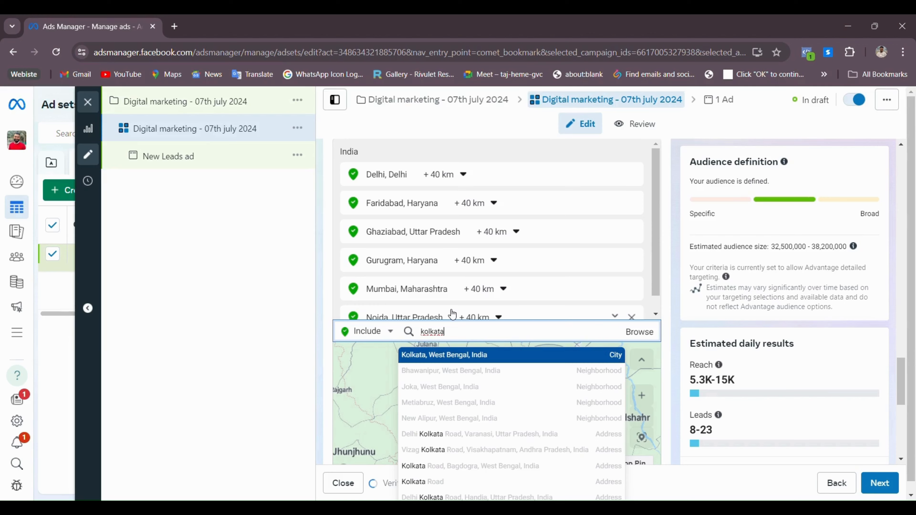
key("Return")
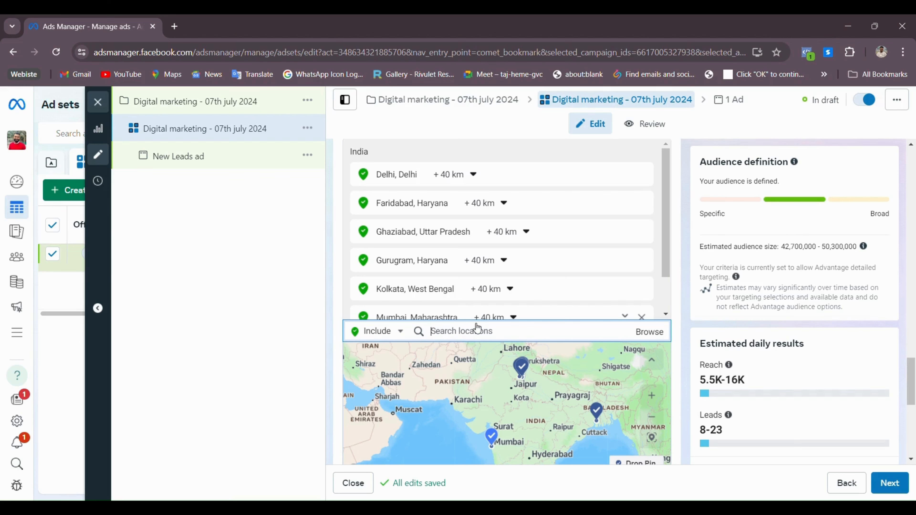
scroll(451, 271, "down", 1)
scroll(456, 318, "down", 8)
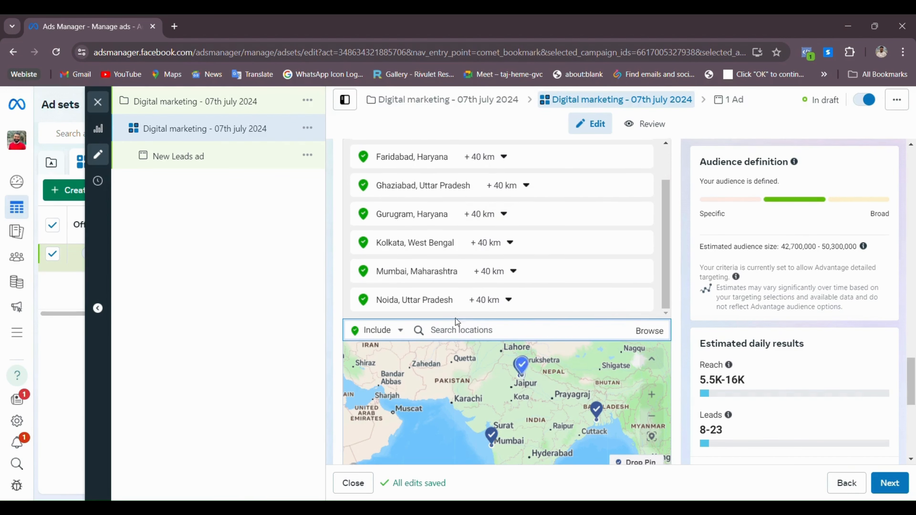
scroll(518, 463, "down", 1)
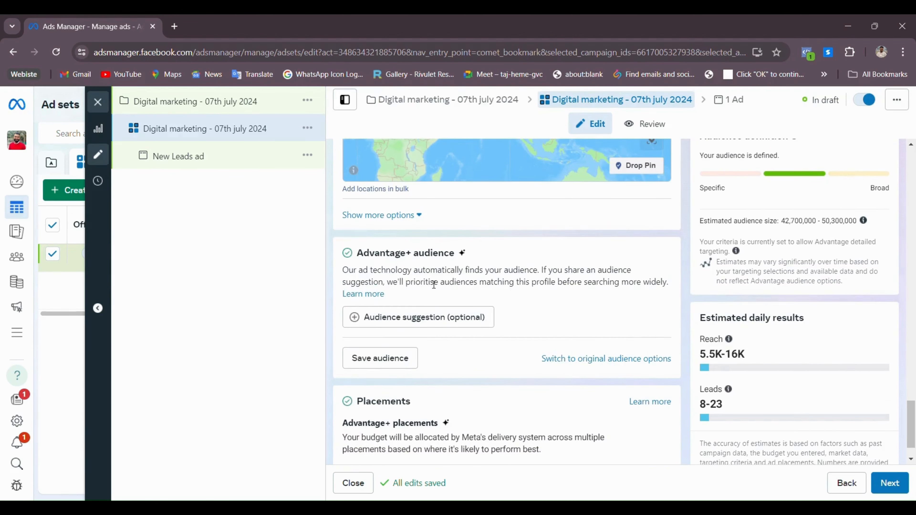
scroll(429, 289, "up", 1)
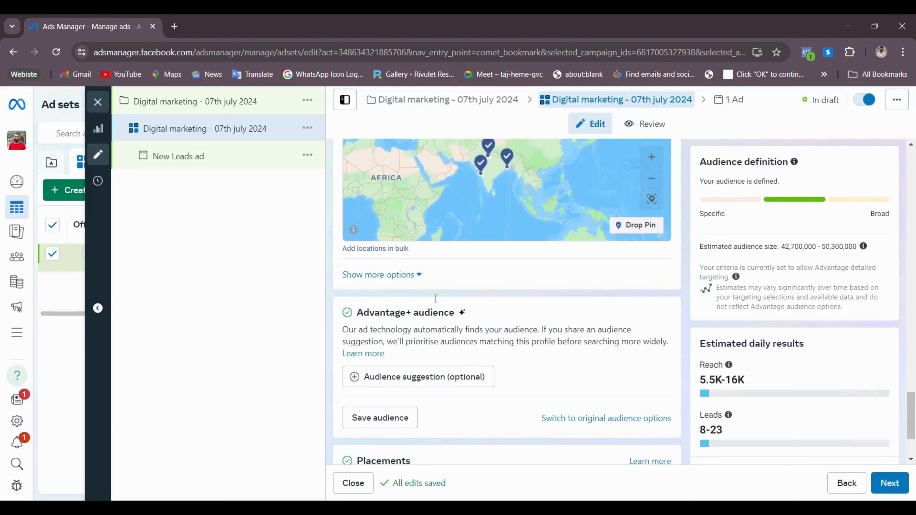
scroll(435, 299, "down", 1)
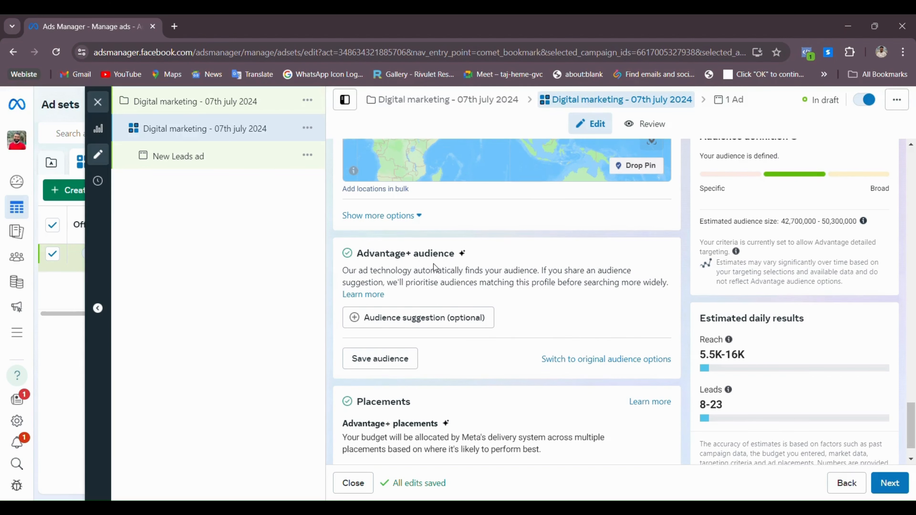
Leave Advantage+ audience and confirm Use original audience
left_click(613, 360)
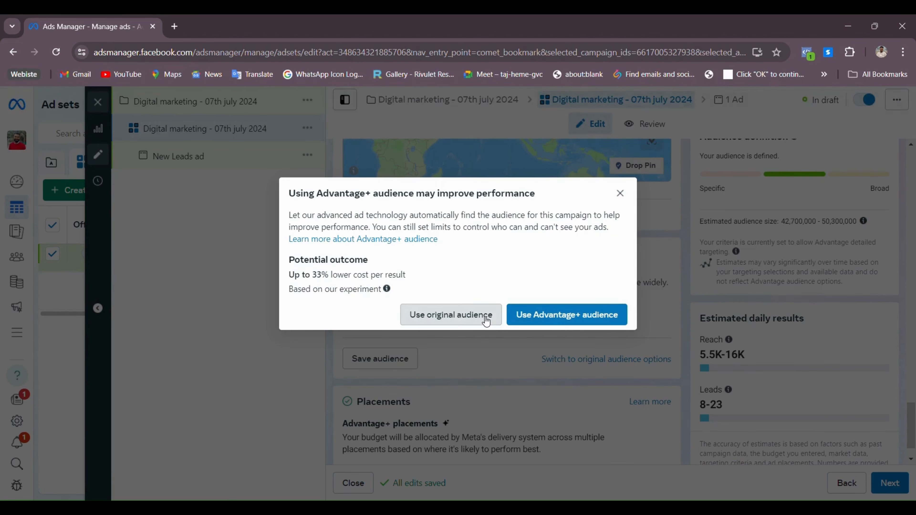
left_click(608, 319)
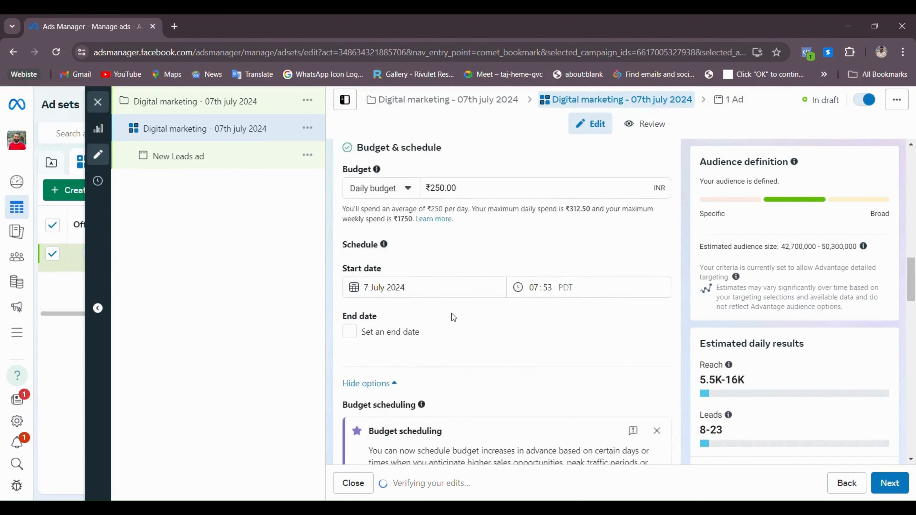
scroll(451, 314, "down", 10)
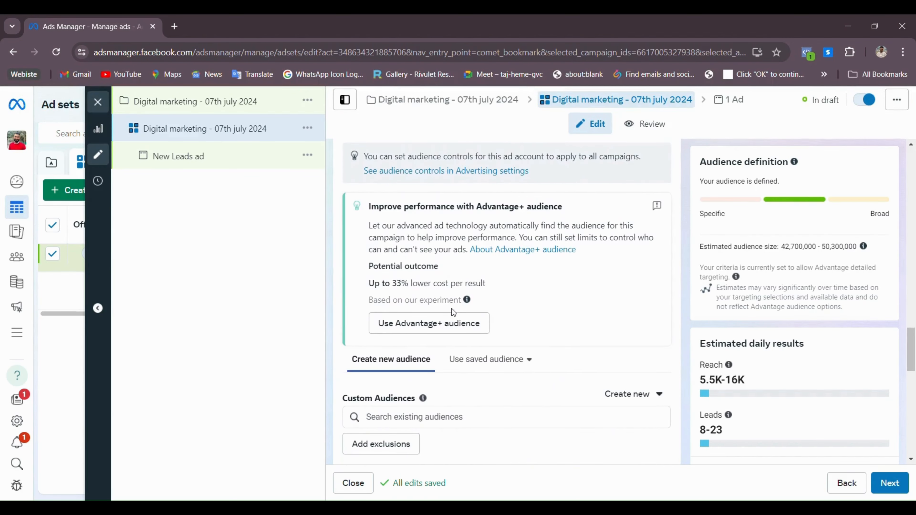
scroll(454, 312, "down", 5)
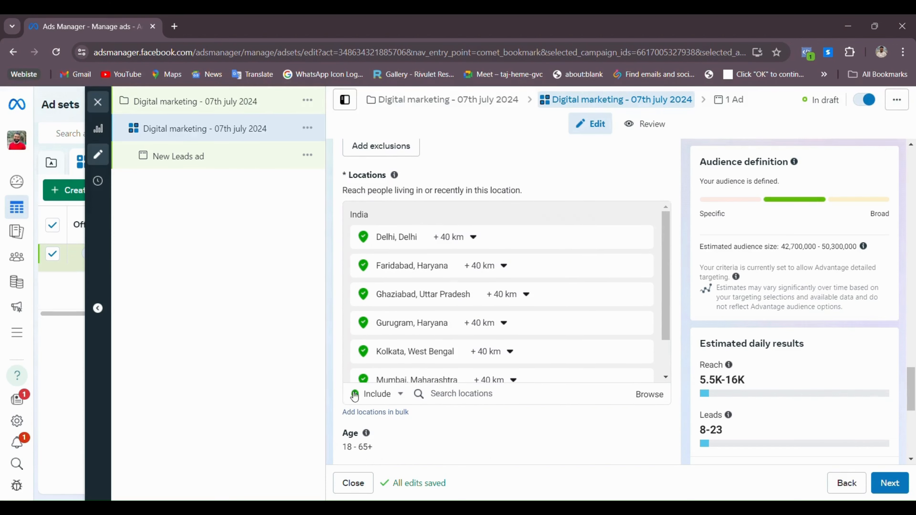
scroll(439, 318, "down", 5)
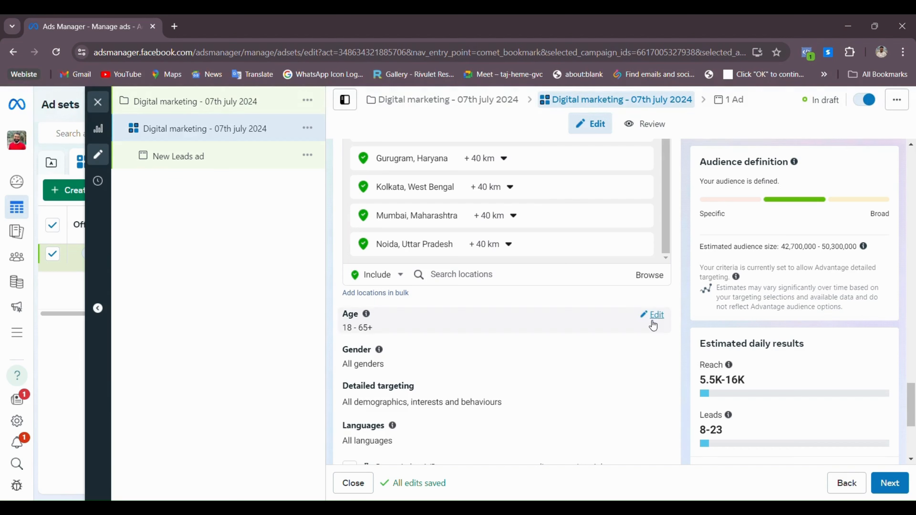
Set the audience minimum age to 25 and maximum age to 55
left_click(651, 318)
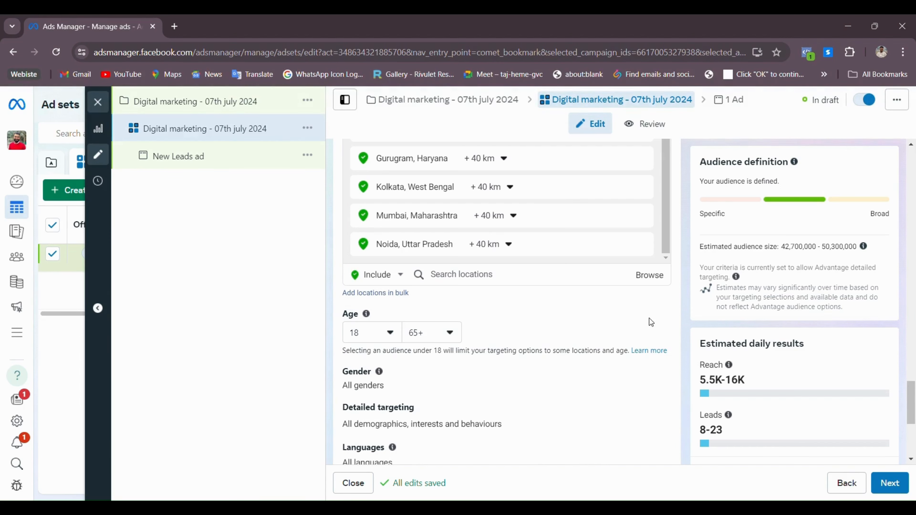
left_click(390, 333)
scroll(401, 266, "down", 2)
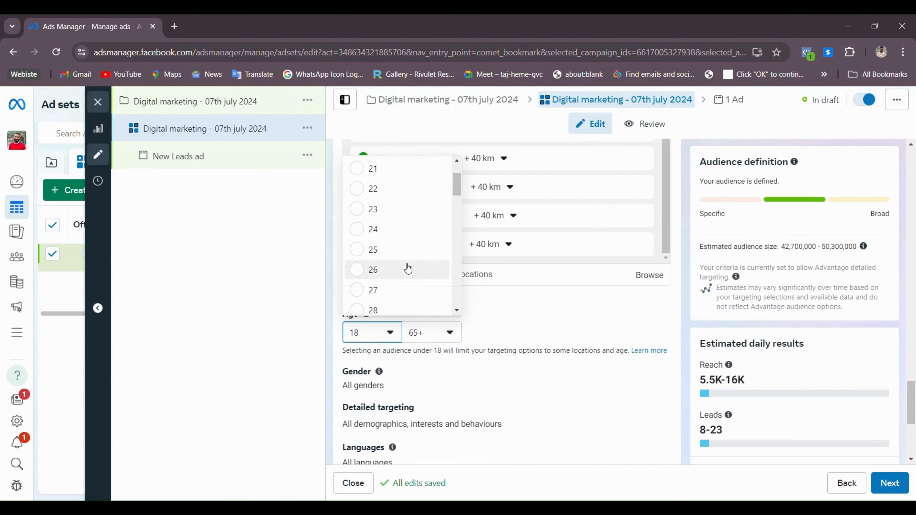
left_click(388, 255)
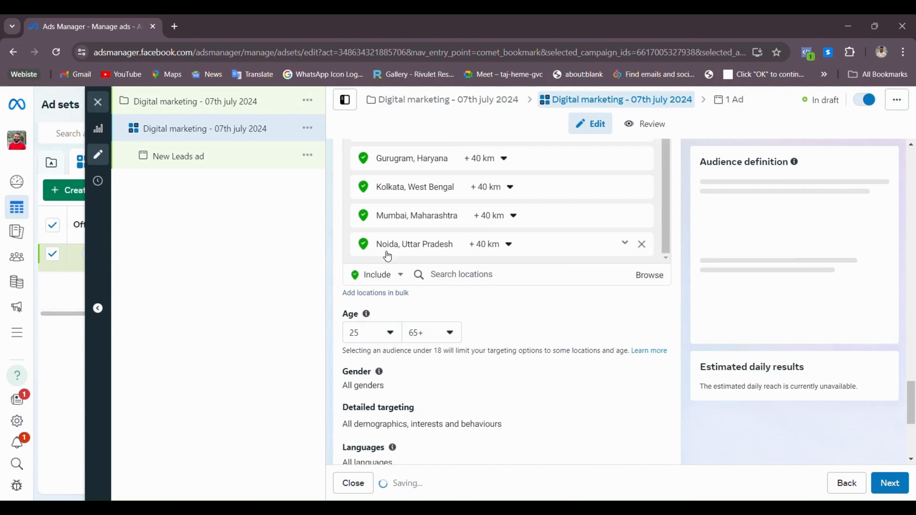
left_click(449, 339)
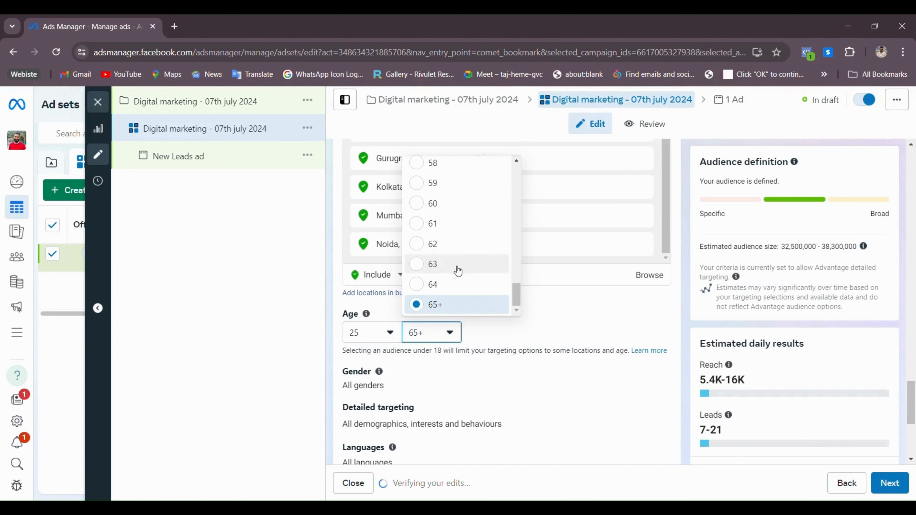
scroll(454, 267, "up", 2)
scroll(441, 249, "up", 2)
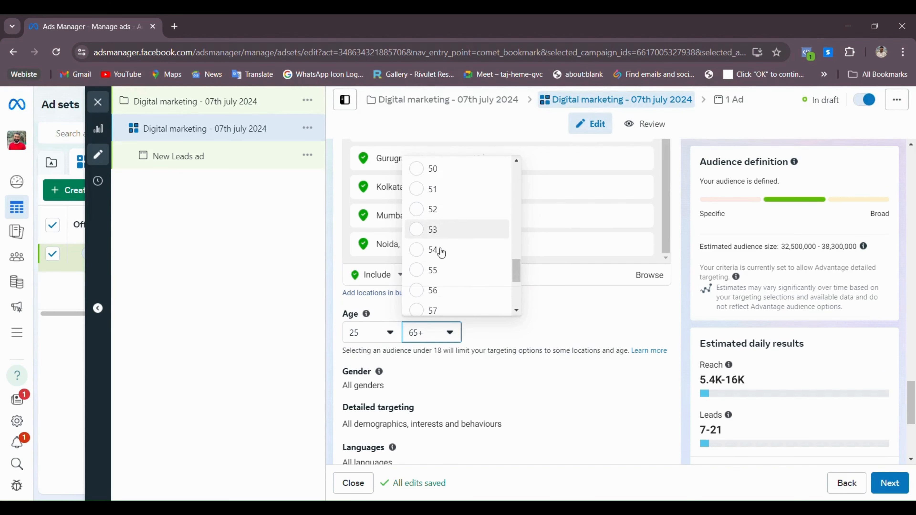
left_click(437, 269)
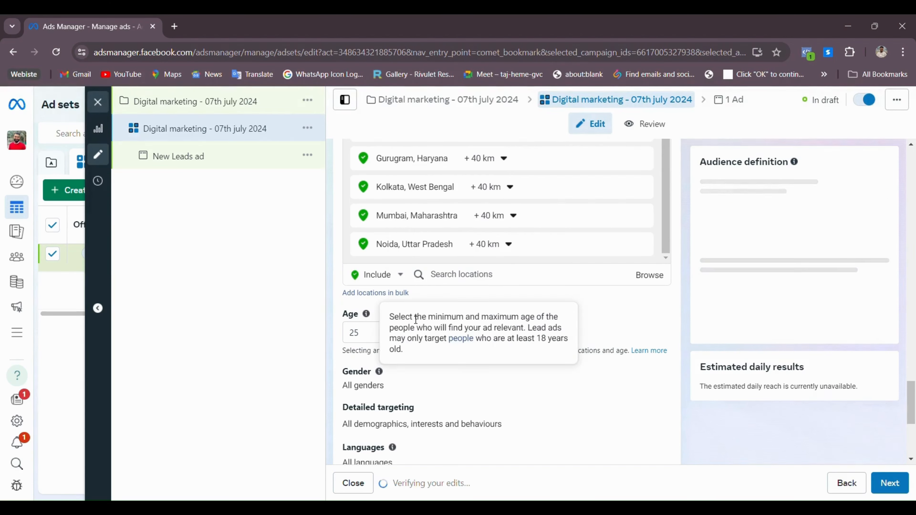
scroll(607, 316, "down", 3)
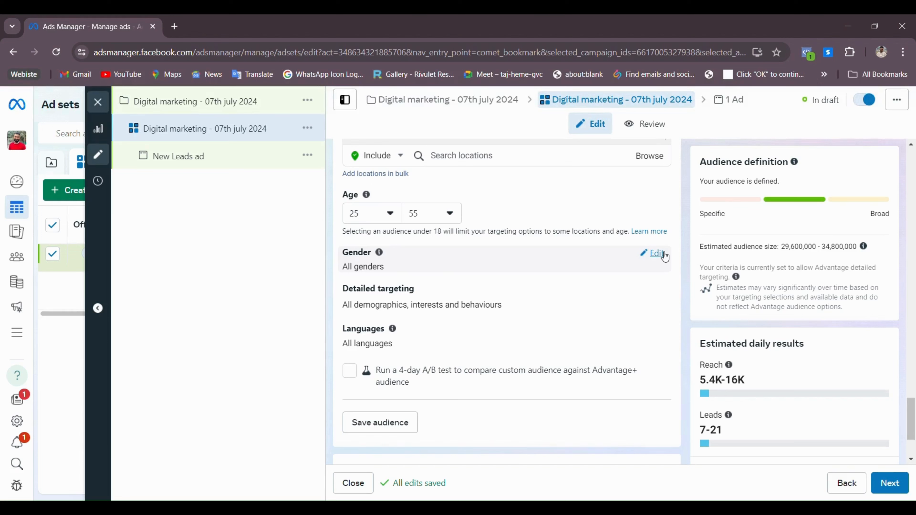
Show the Gender options for the audience, leaving All selected
left_click(662, 255)
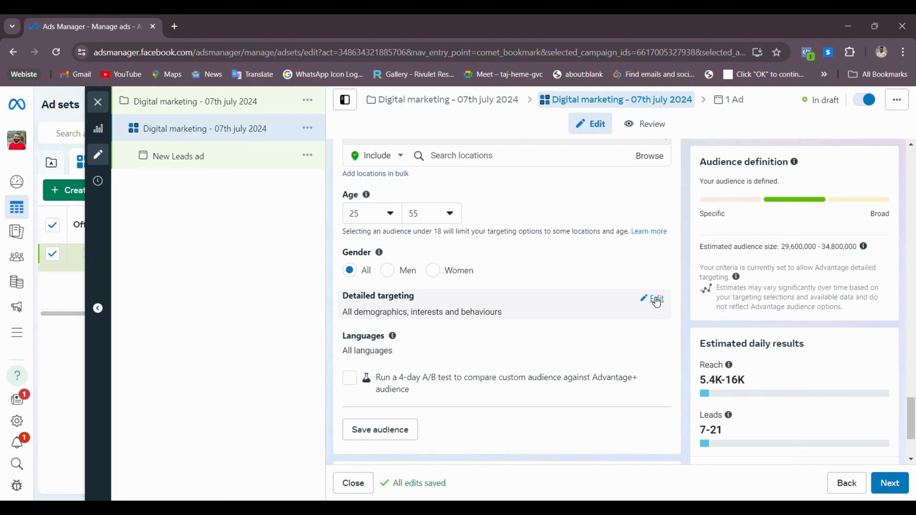
Add Business Owners to the ad set's detailed targeting
left_click(654, 299)
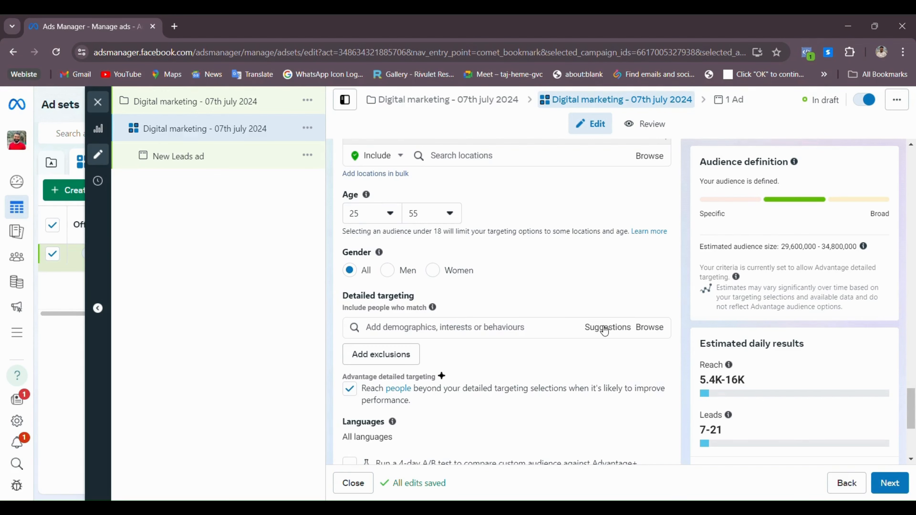
left_click(490, 335)
type("bus")
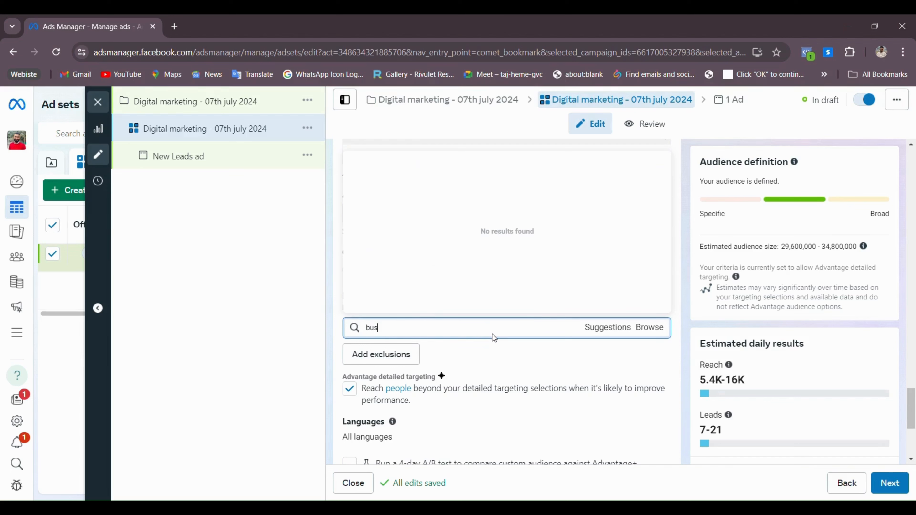
type("iness owners")
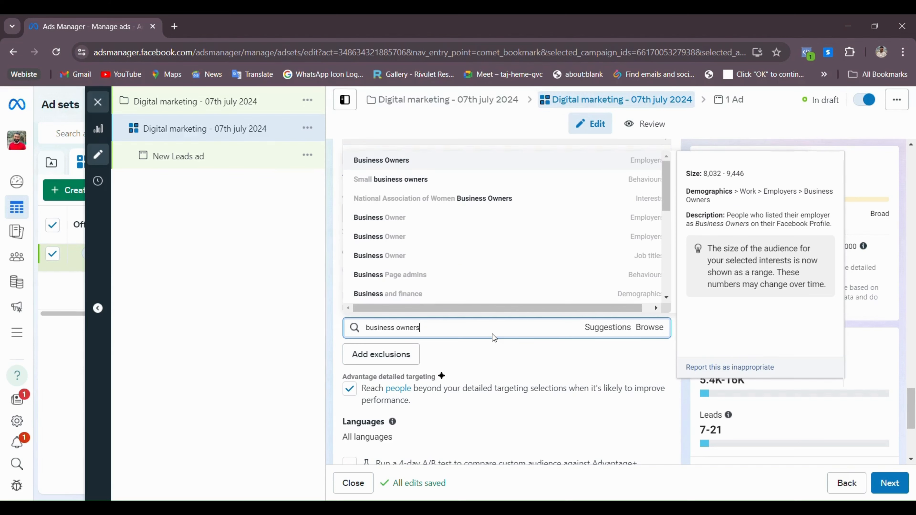
left_click(380, 161)
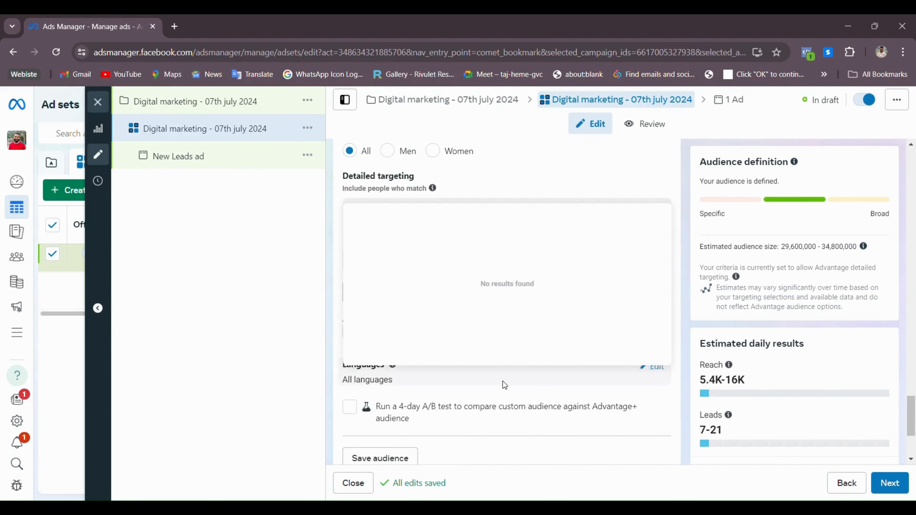
Add suggested job titles such as Owner and CEO, Managing Director, Co-Founder and COO, Co Owner
left_click(599, 381)
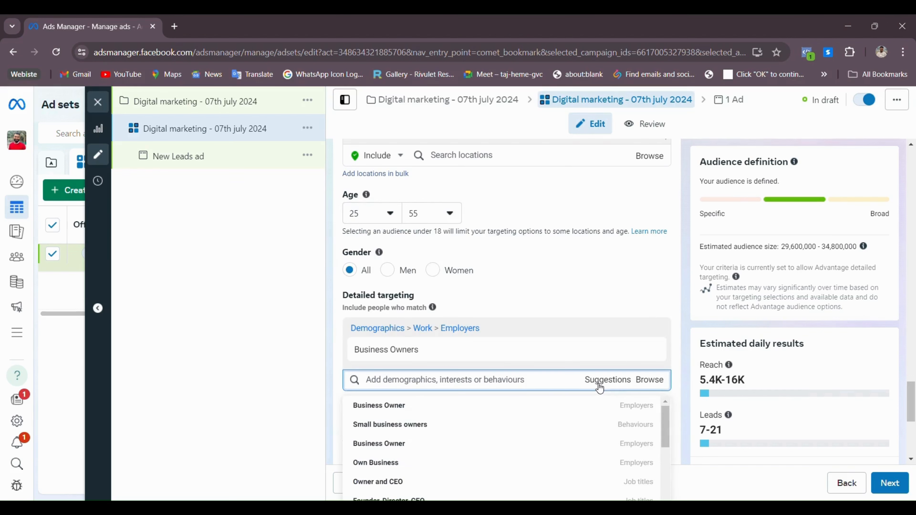
scroll(482, 338, "down", 3)
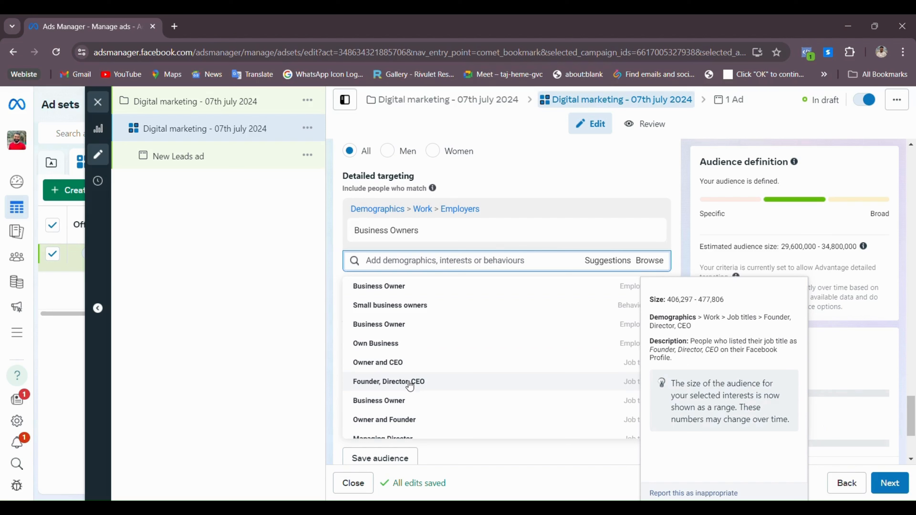
left_click(384, 363)
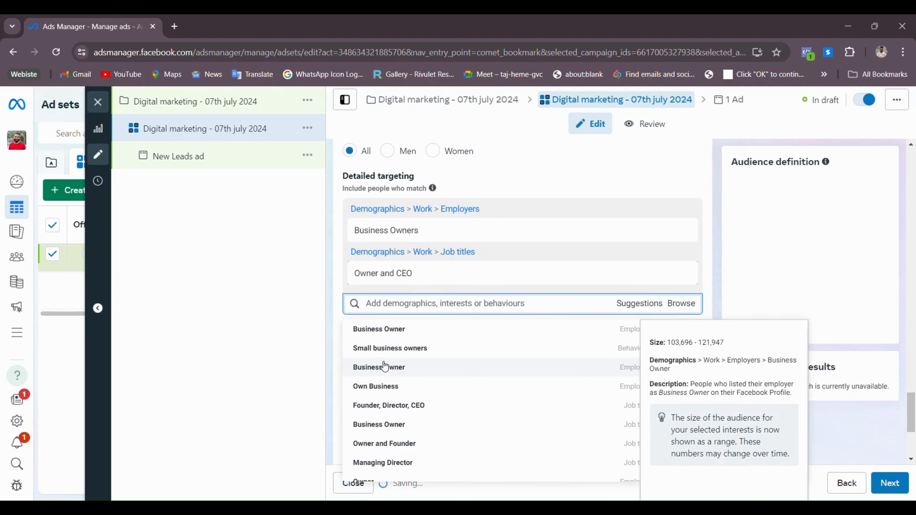
left_click(385, 410)
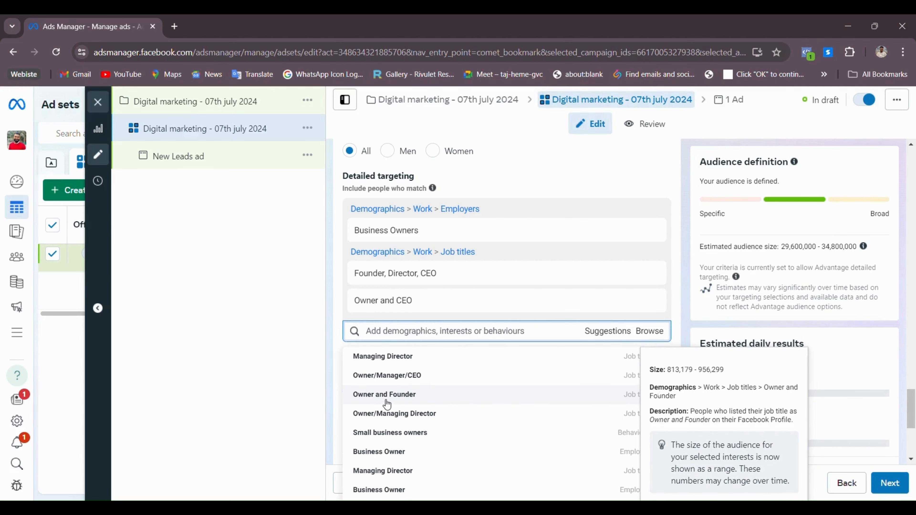
left_click(384, 397)
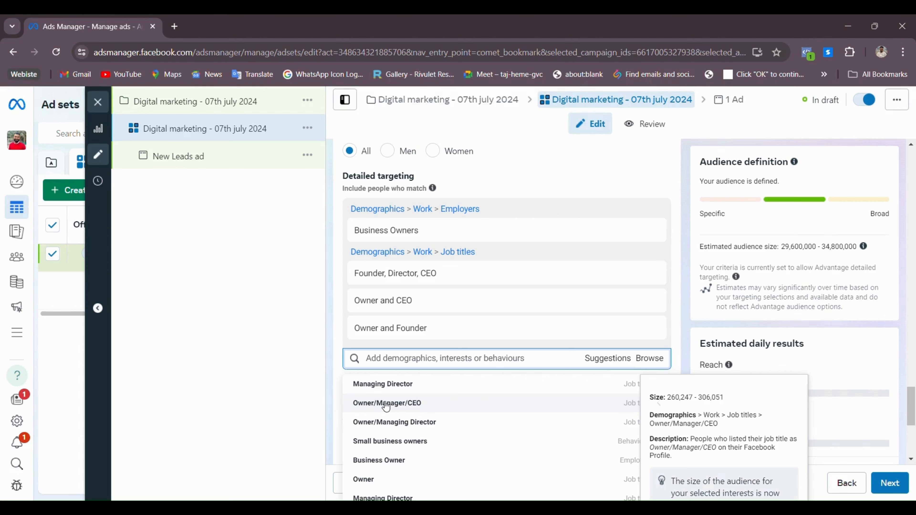
left_click(386, 404)
left_click(395, 406)
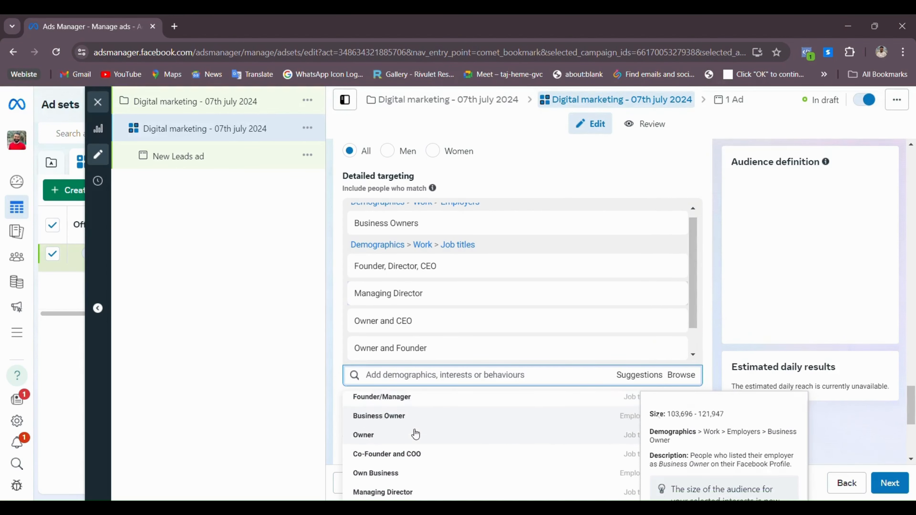
left_click(413, 483)
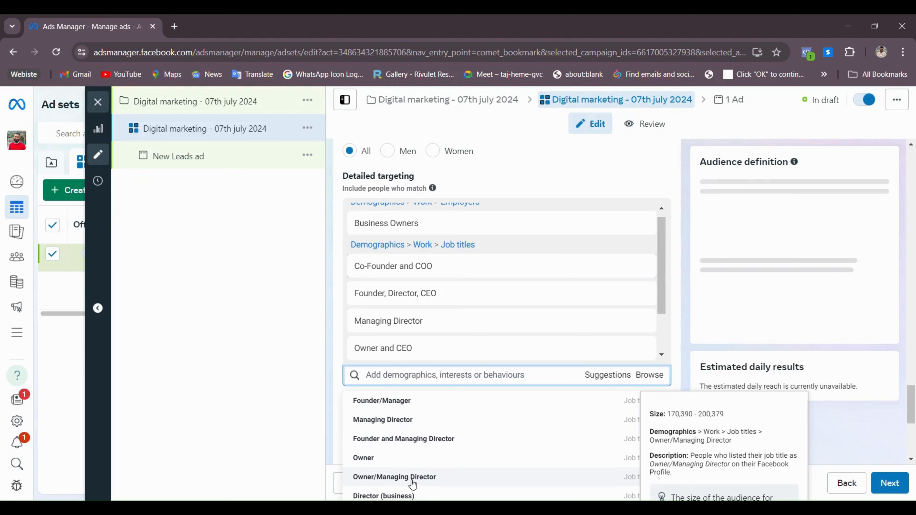
left_click(400, 439)
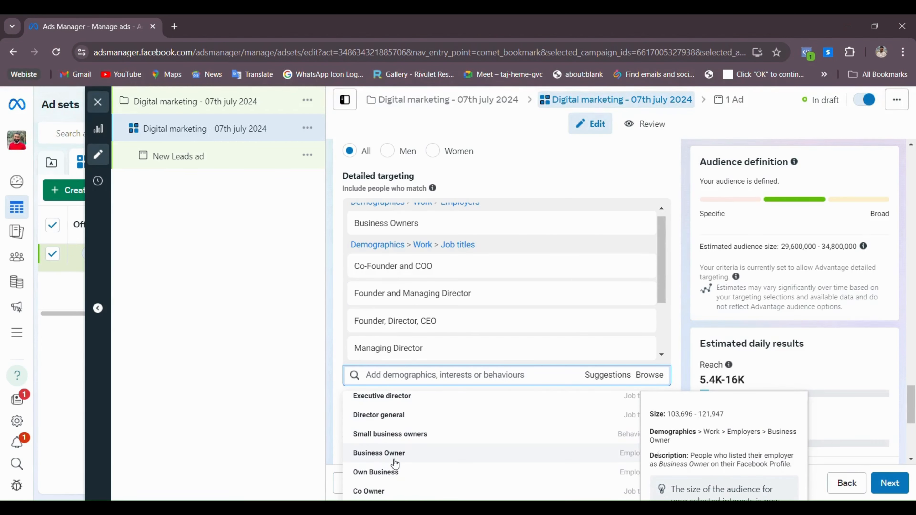
scroll(394, 462, "down", 2)
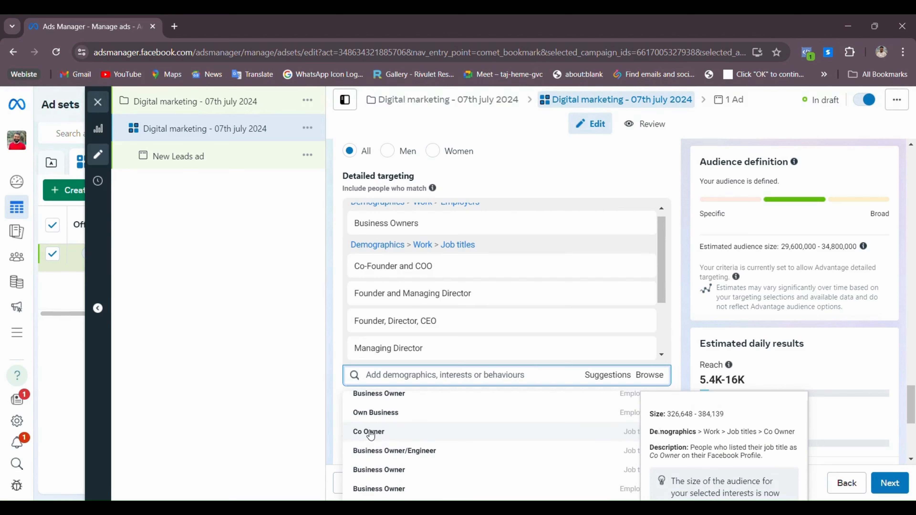
left_click(372, 433)
left_click(433, 381)
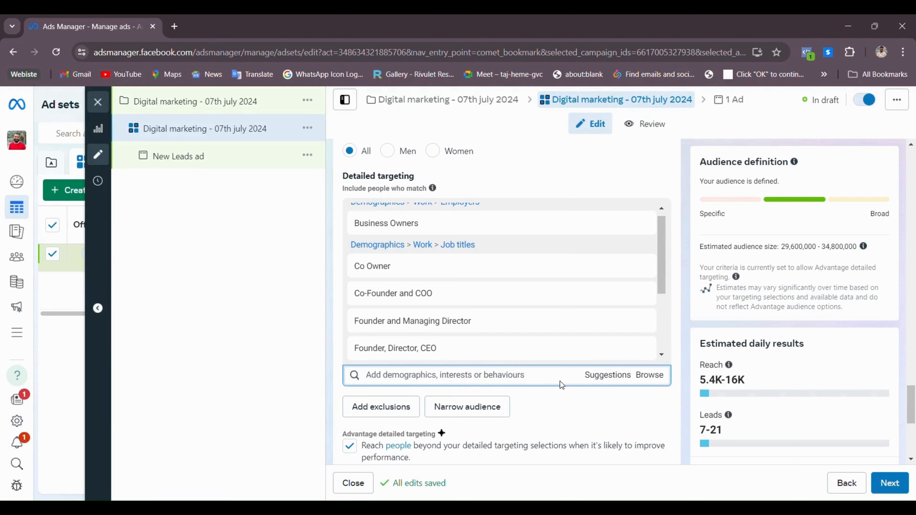
Search 'small business owner' and add Small business owners to the targeting
type("smakll")
key("BackSpace")
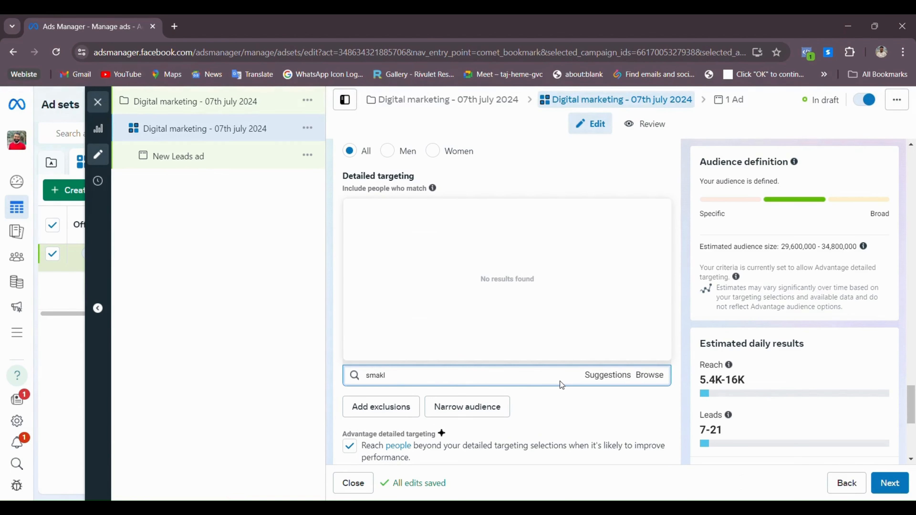
key("BackSpace")
type("ll bu")
key("BackSpace")
key("BackSpace")
key("BackSpace")
type("business owners")
key("BackSpace")
mouse_move(394, 236)
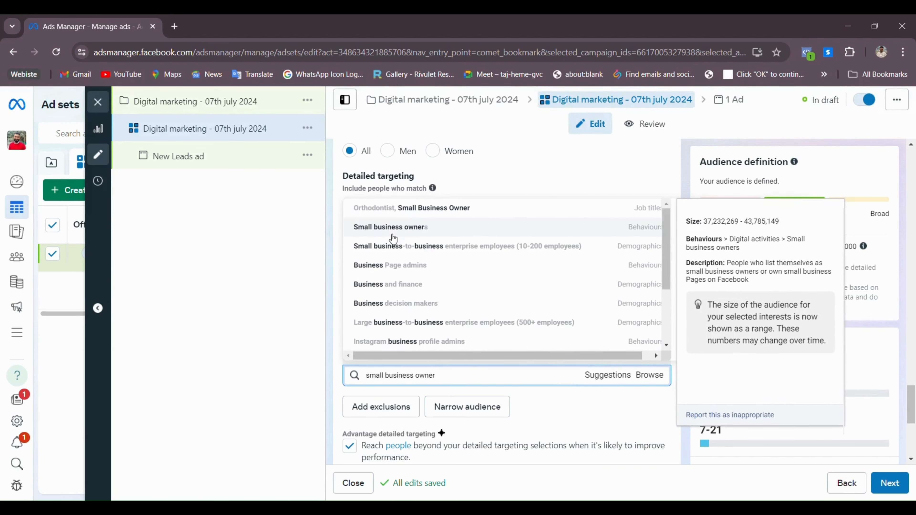
left_click(420, 232)
Search 'mba' and add MBA Marketing & Finance as a field of study
left_click(485, 380)
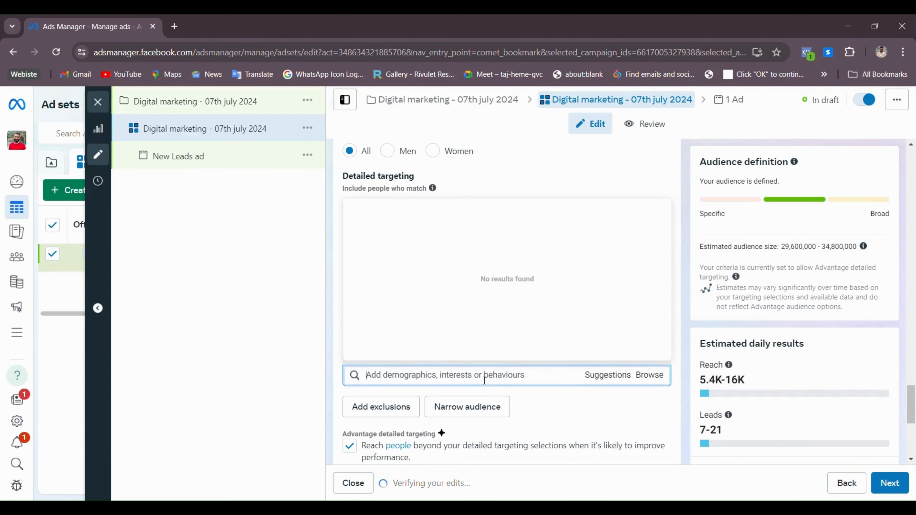
type("mba")
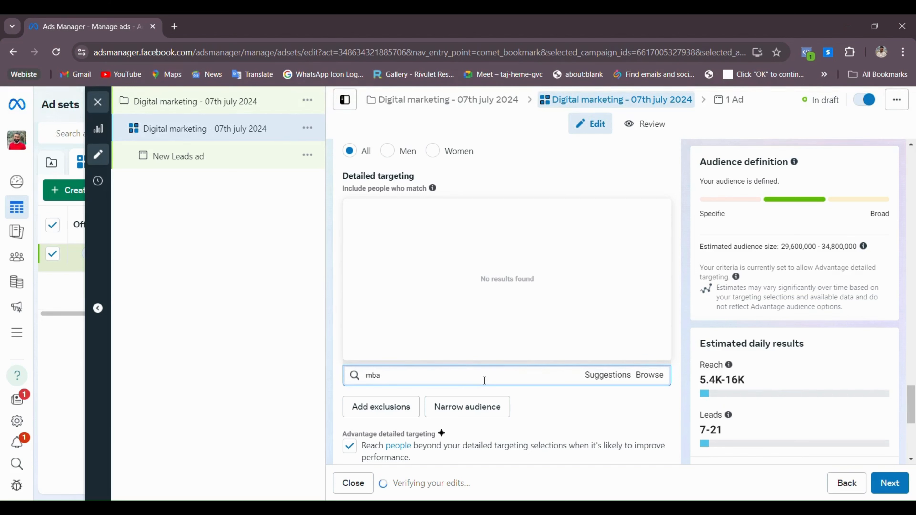
type(" graduates")
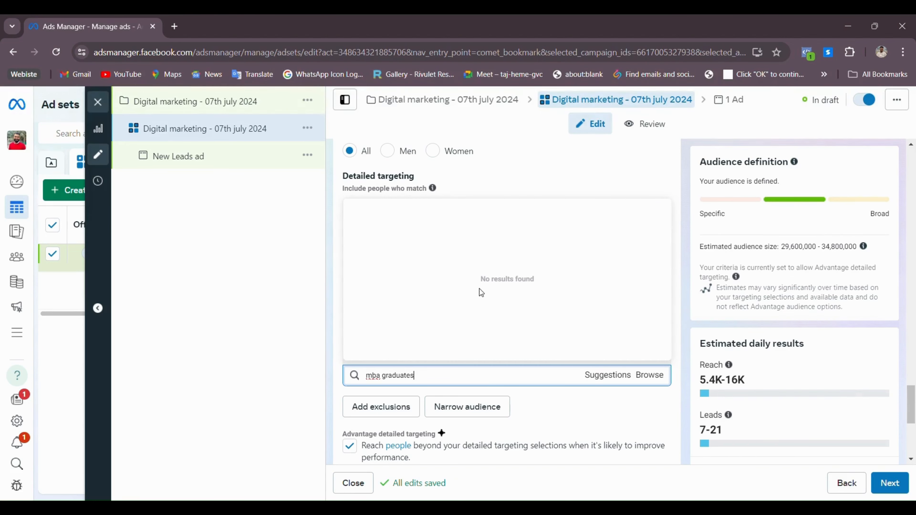
key("BackSpace")
key("BackSpace")
key("BackSpace")
key("BackSpace")
key("BackSpace")
key("BackSpace")
key("BackSpace")
key("BackSpace")
key("BackSpace")
key("BackSpace")
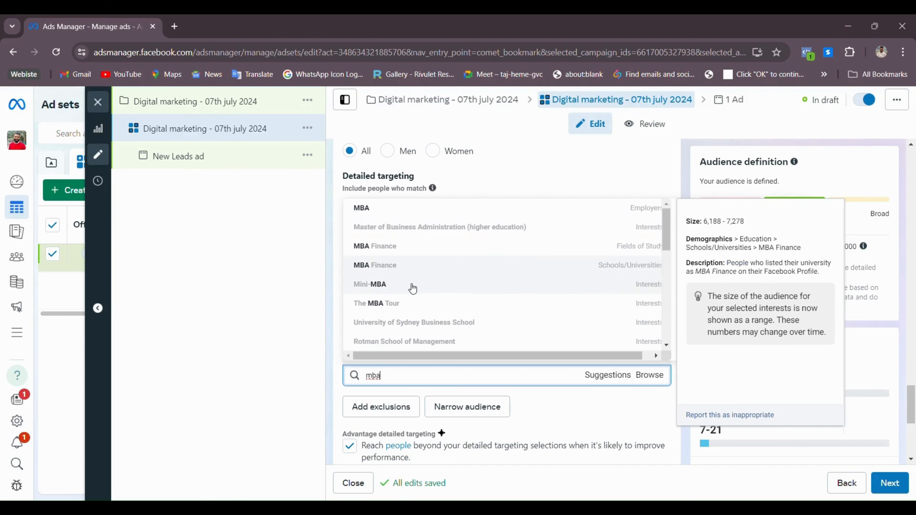
scroll(422, 307, "down", 3)
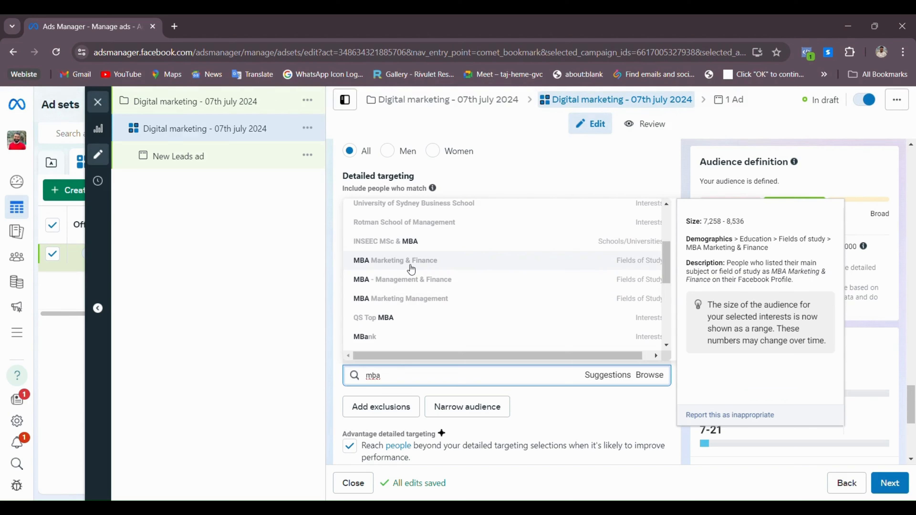
key("Return")
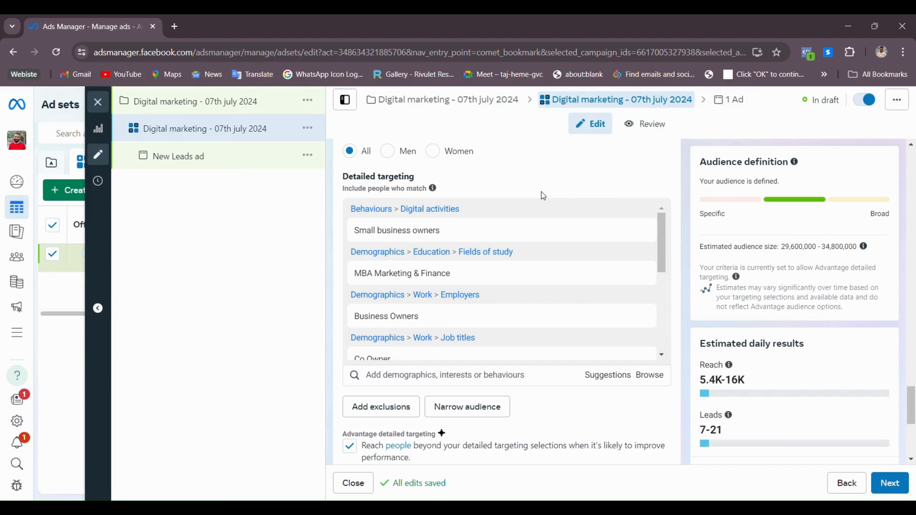
Reset the ad set's start date to today, 7 July 2024, clearing the past-date warning
scroll(592, 408, "down", 3)
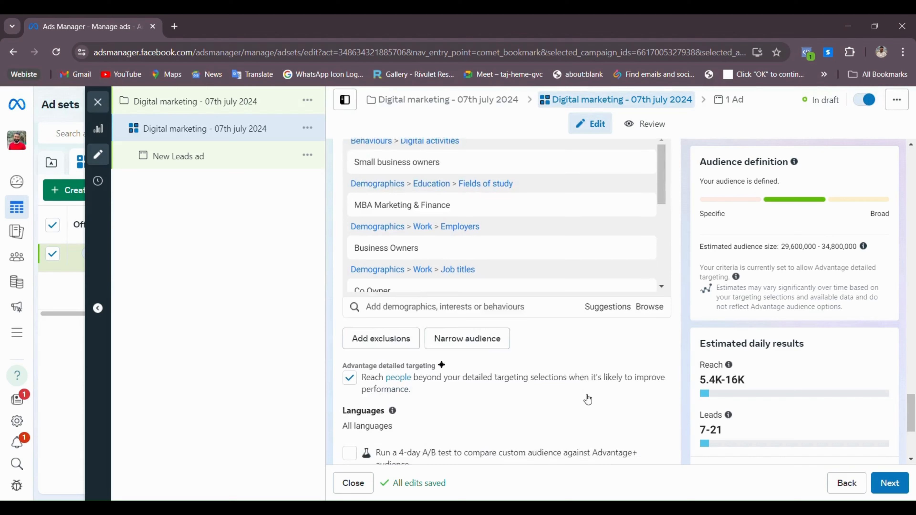
scroll(580, 334, "down", 4)
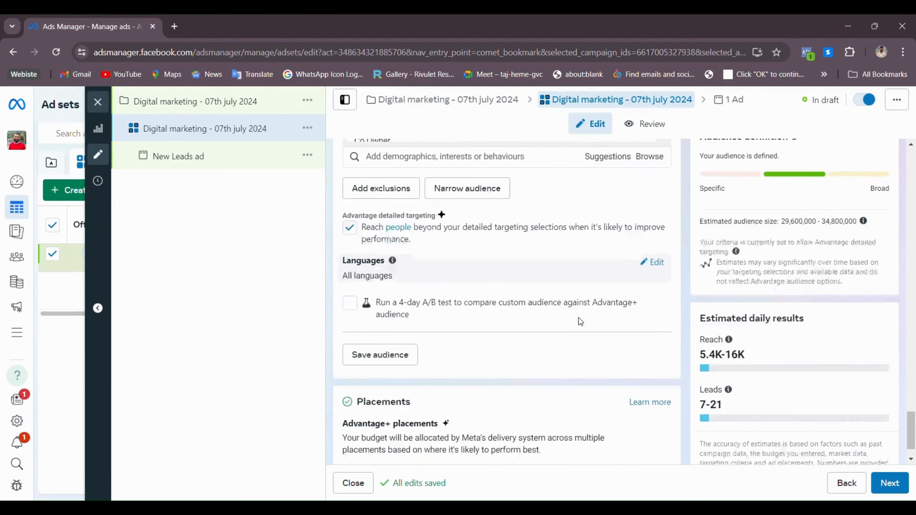
scroll(578, 318, "up", 6)
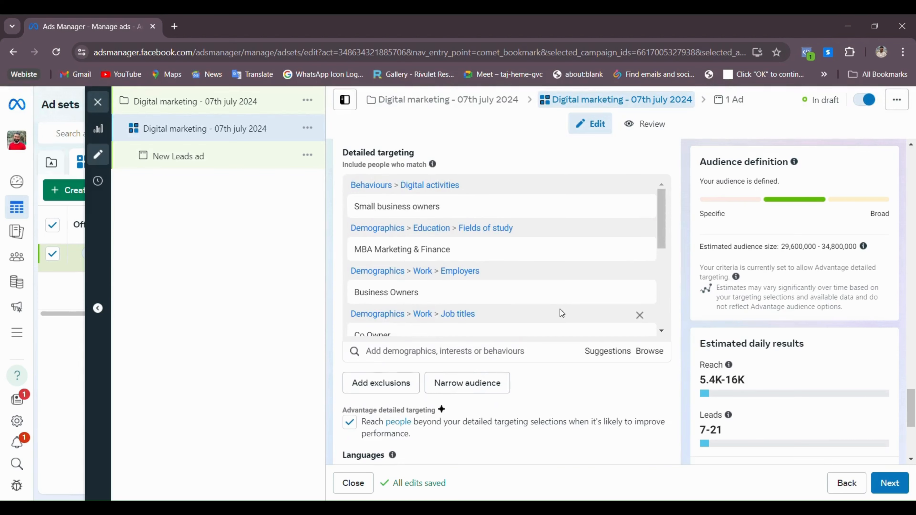
scroll(564, 320, "down", 3)
scroll(547, 361, "down", 6)
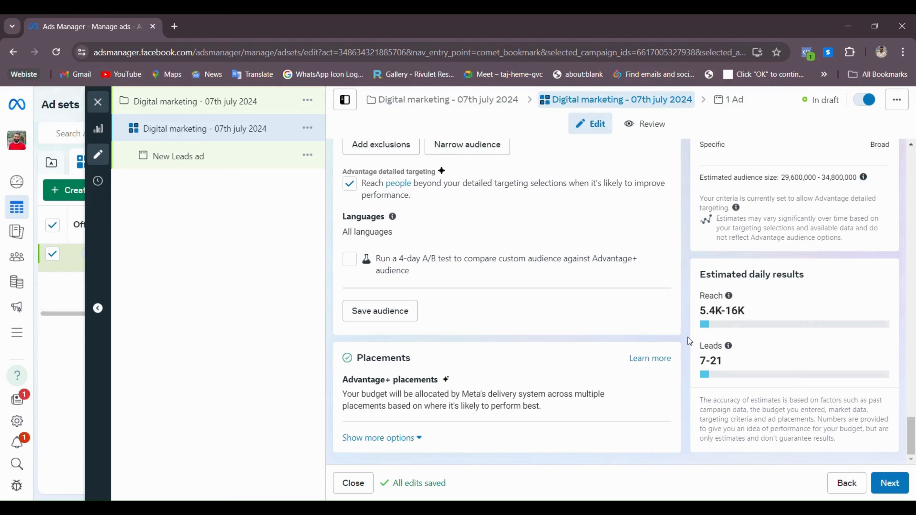
scroll(506, 270, "up", 12)
scroll(514, 283, "up", 20)
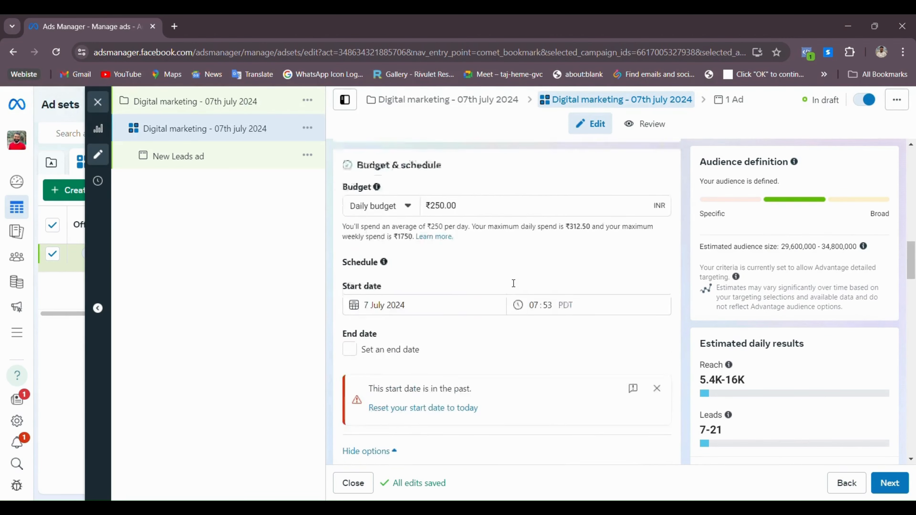
scroll(514, 287, "up", 6)
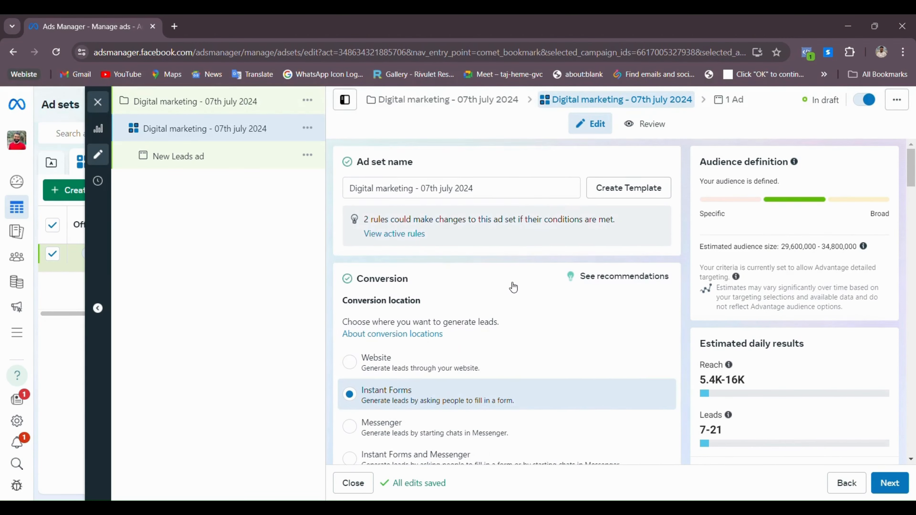
scroll(404, 286, "down", 3)
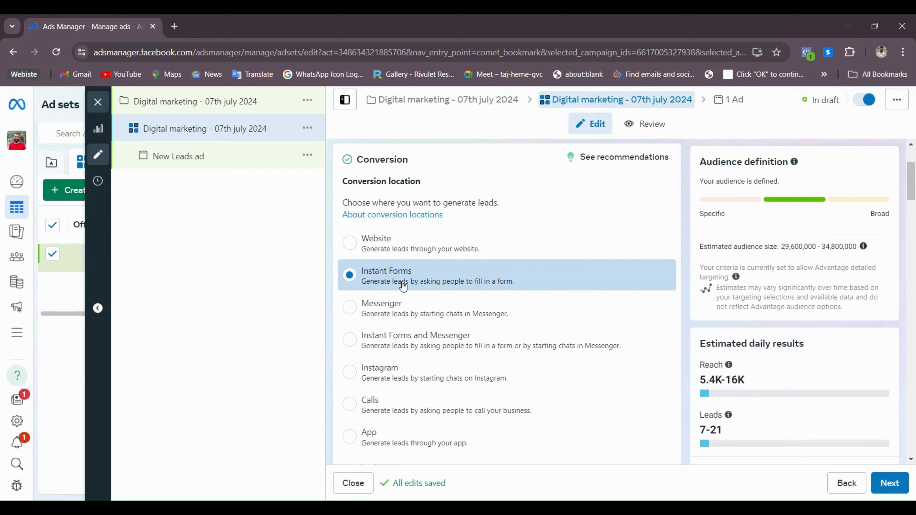
scroll(403, 286, "down", 6)
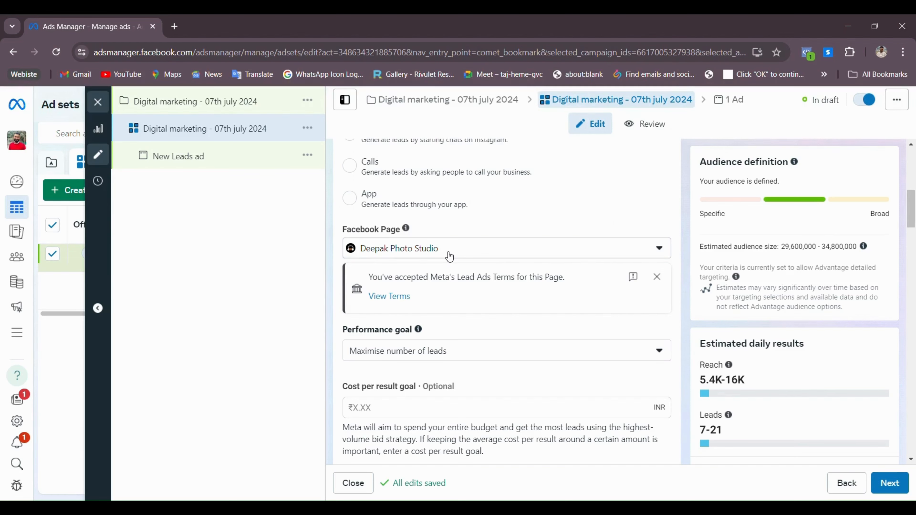
scroll(449, 256, "down", 9)
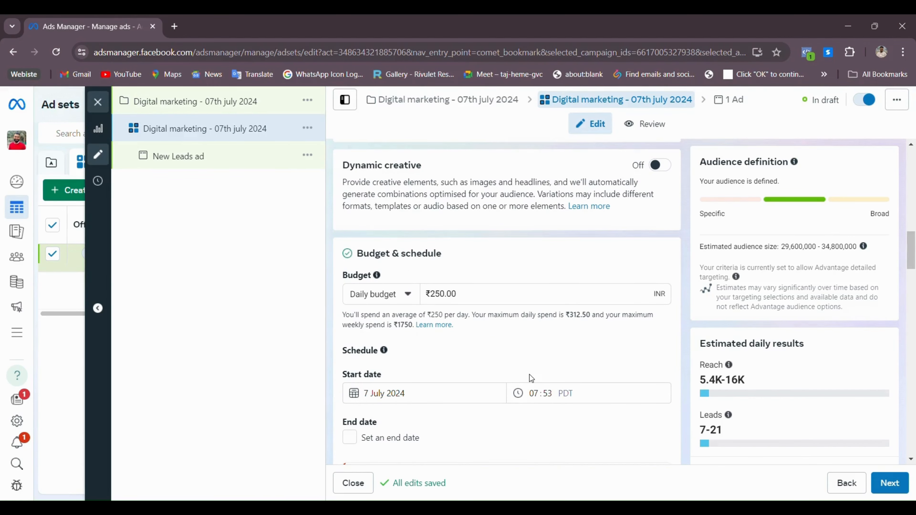
scroll(439, 318, "down", 3)
scroll(440, 318, "down", 1)
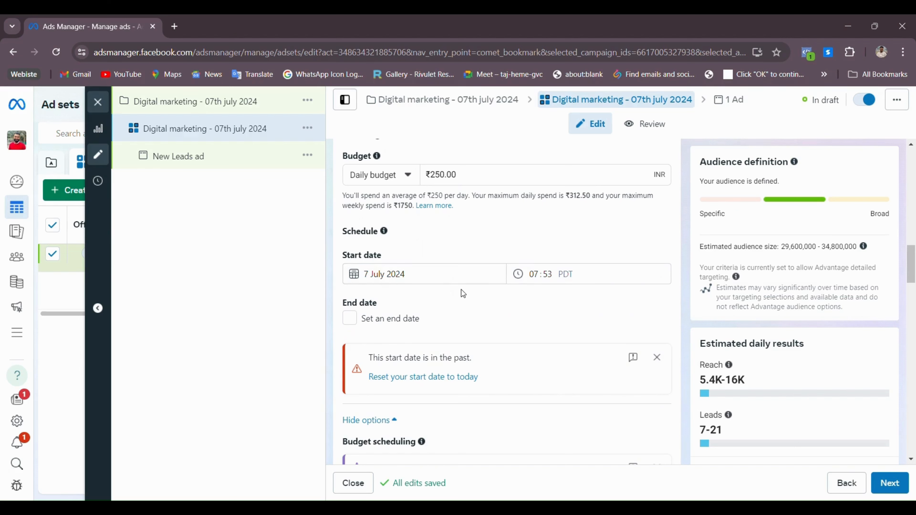
left_click(438, 378)
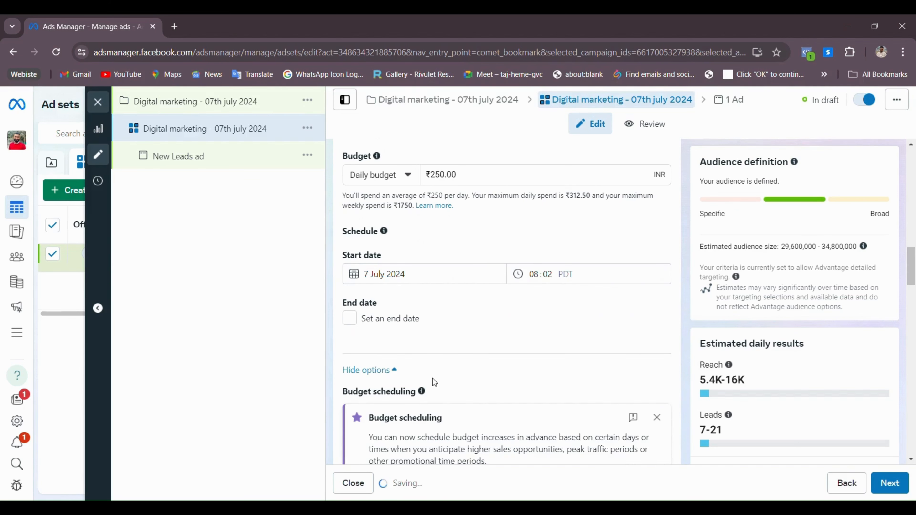
Review the ad set's Audience and Placements sections and try continuing to the ad step
scroll(504, 271, "down", 10)
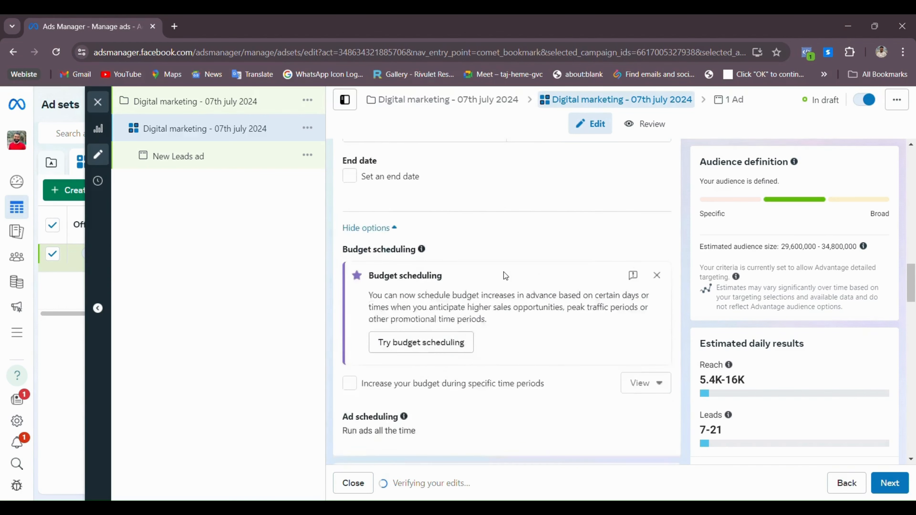
scroll(375, 329, "down", 5)
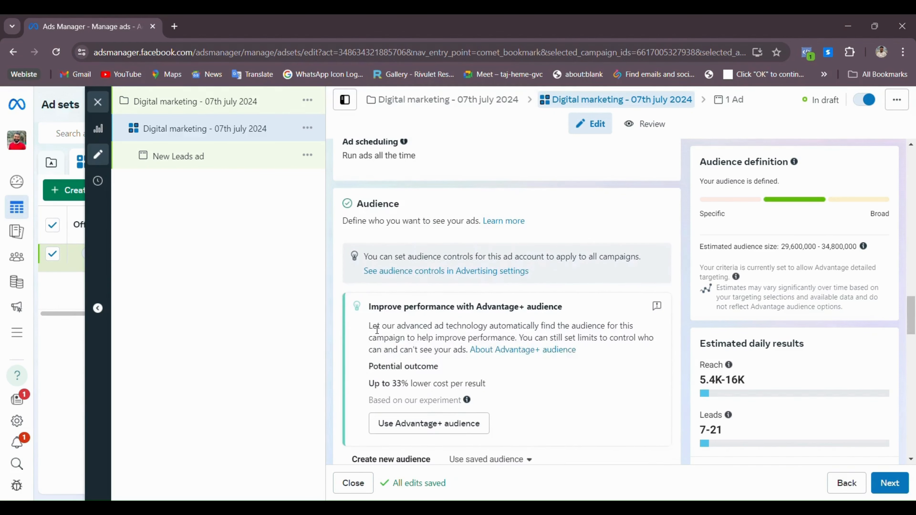
scroll(376, 327, "up", 3)
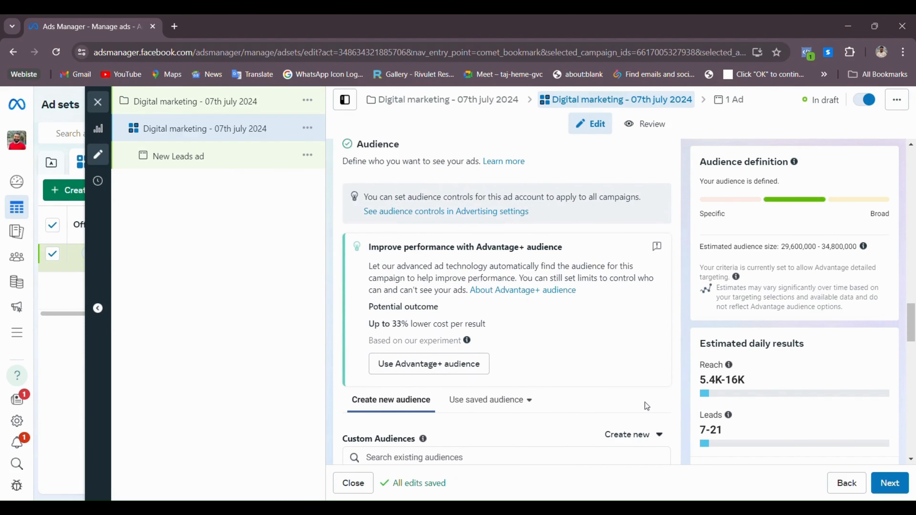
scroll(509, 335, "down", 6)
scroll(574, 325, "down", 4)
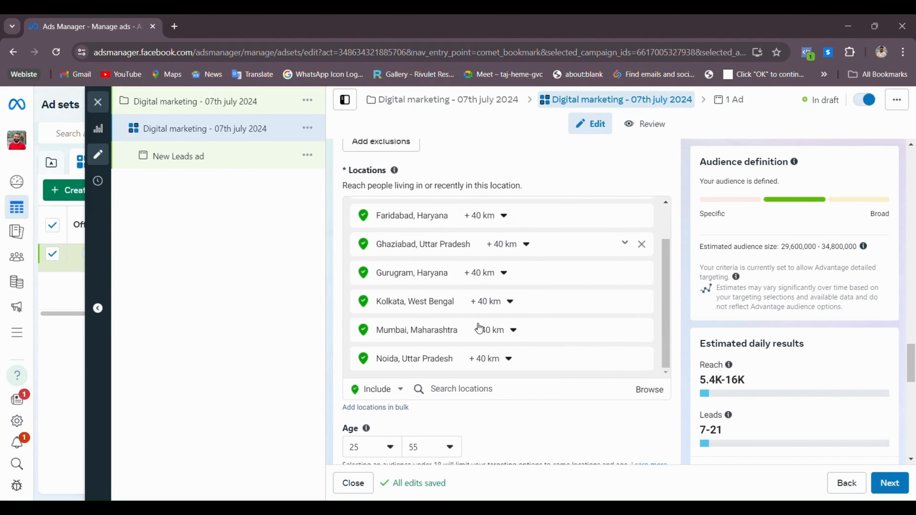
scroll(468, 321, "down", 5)
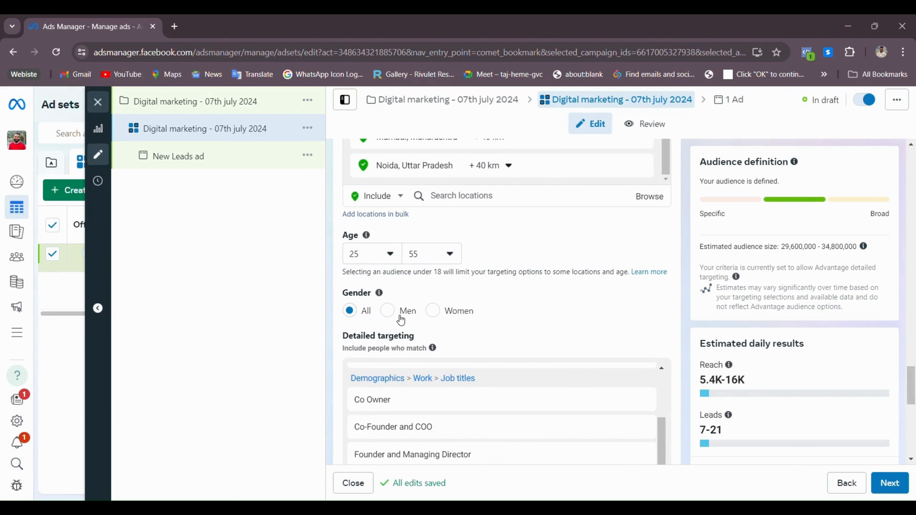
scroll(398, 315, "down", 3)
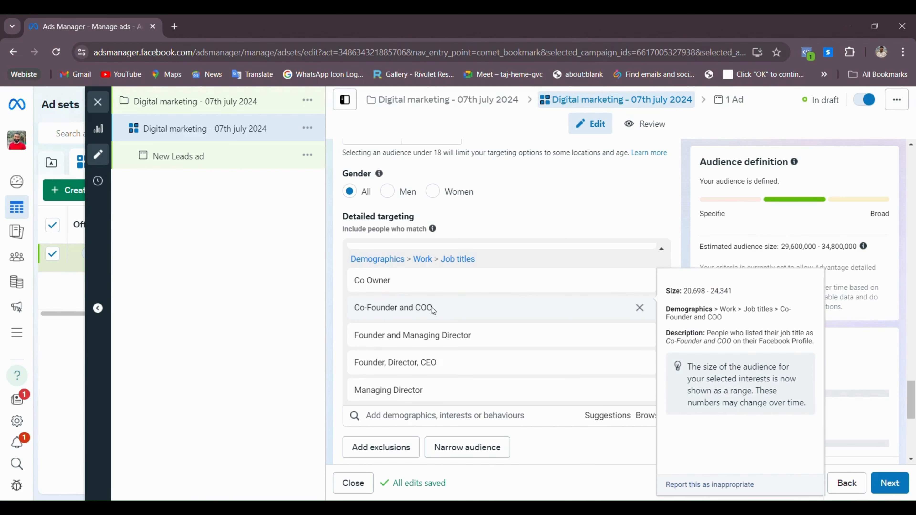
scroll(431, 309, "down", 3)
scroll(426, 308, "down", 5)
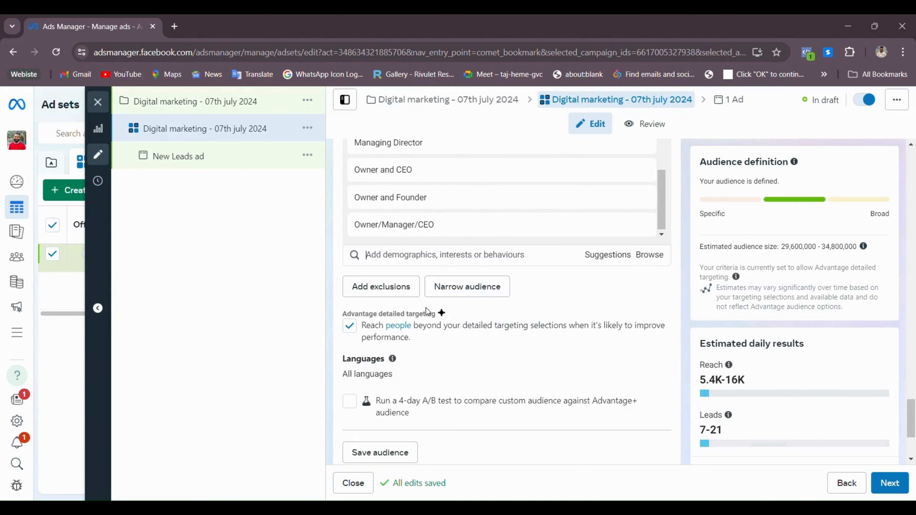
scroll(425, 305, "down", 2)
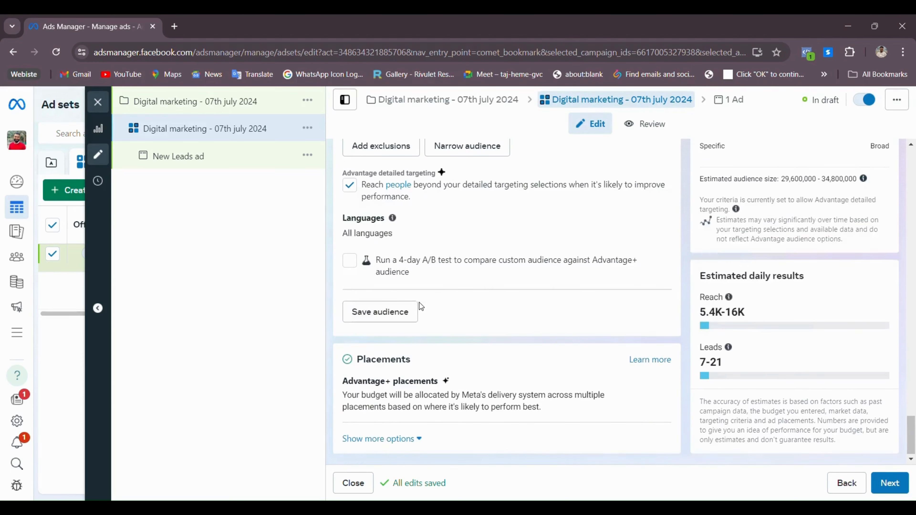
left_click(899, 485)
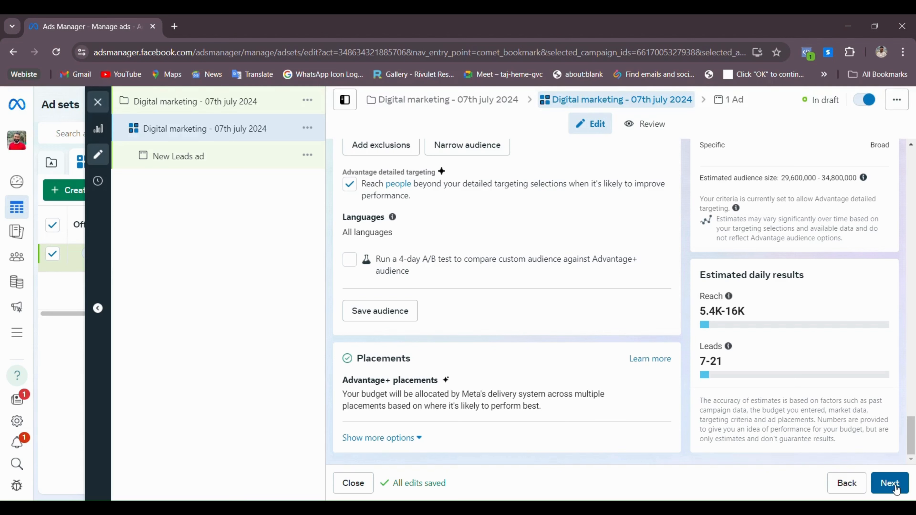
Check the Ad set name field, then advance to the New Leads ad editor
scroll(576, 294, "up", 15)
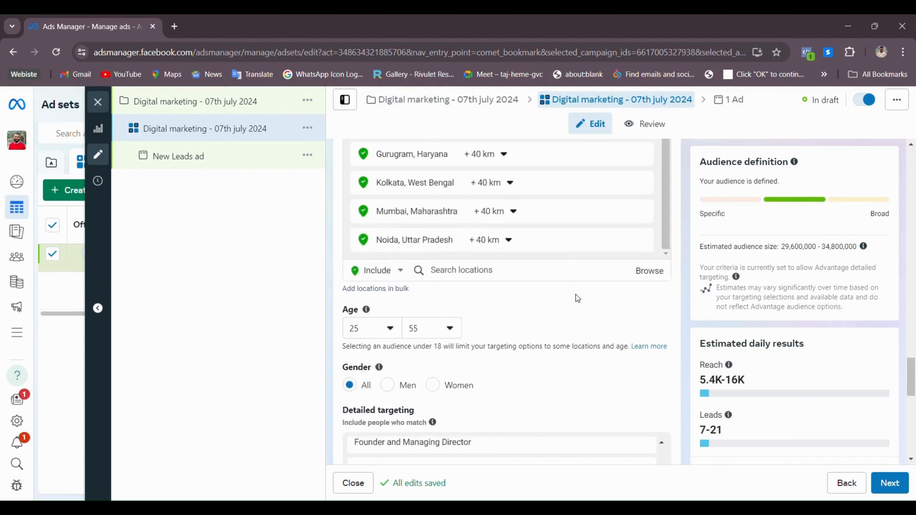
scroll(467, 203, "up", 5)
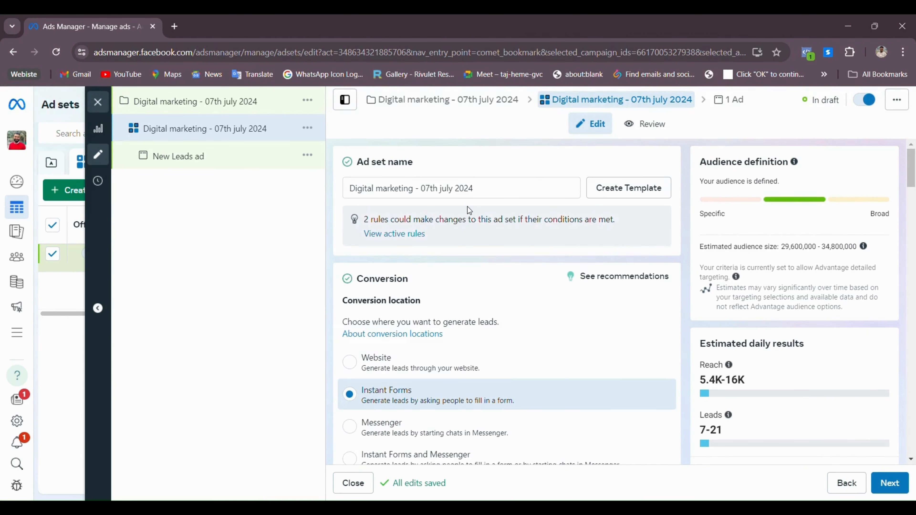
left_click(486, 194)
triple_click(486, 193)
key("ctrl+c")
scroll(562, 311, "down", 15)
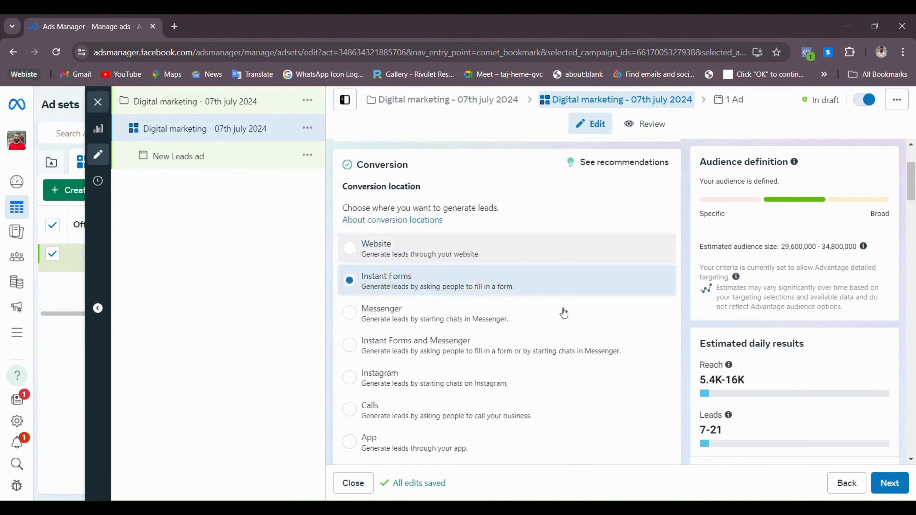
scroll(568, 389, "down", 10)
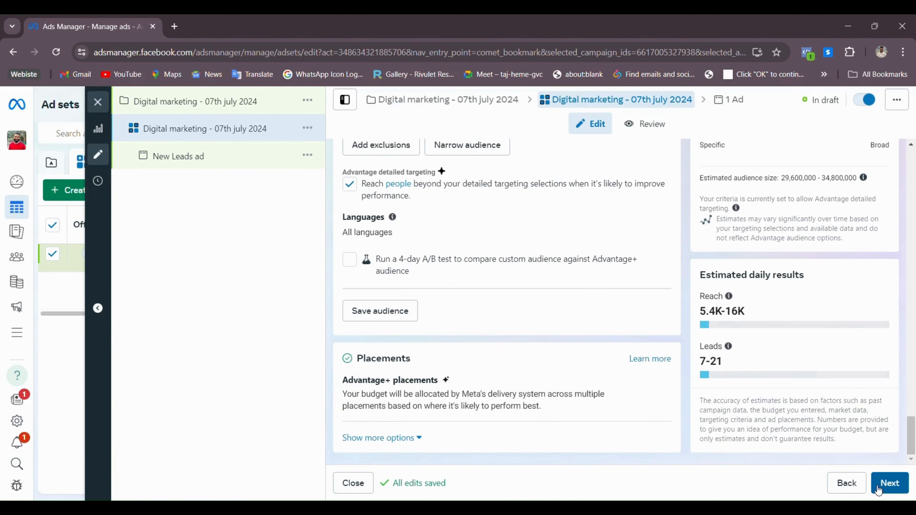
left_click(891, 484)
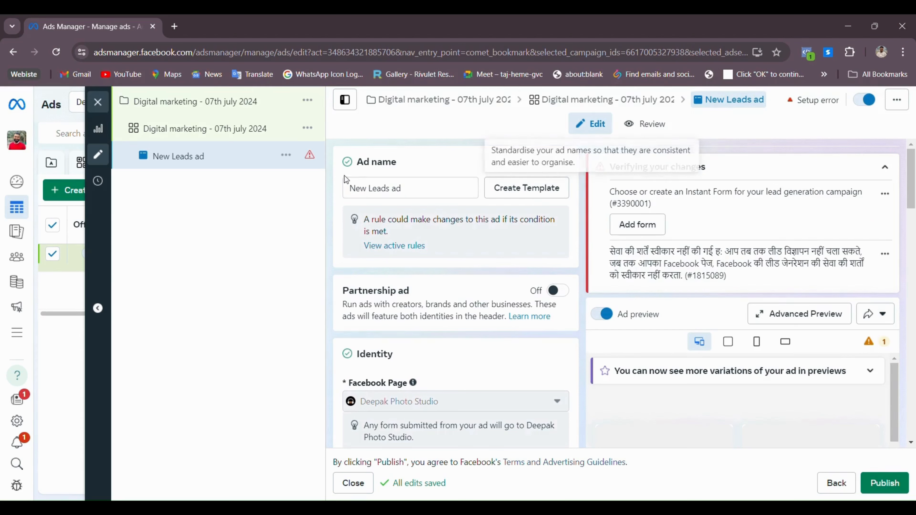
Replace the ad name 'New Leads ad' with 'Digital marketing - 07th july 2024'
left_click(417, 192)
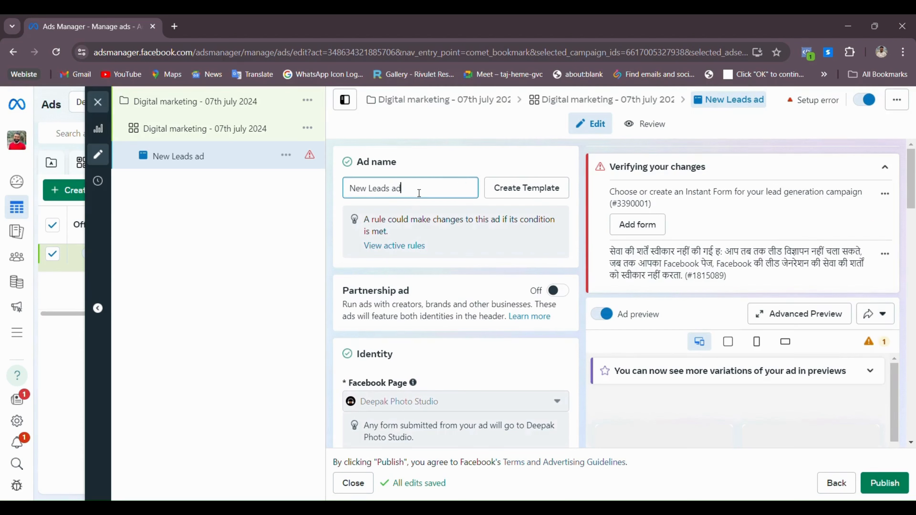
key("ctrl+a")
key("ctrl+v")
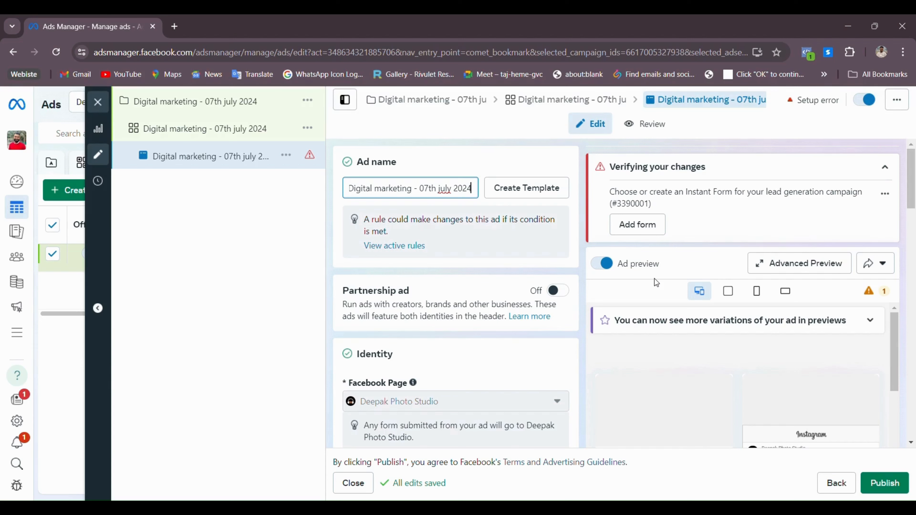
scroll(654, 279, "down", 5)
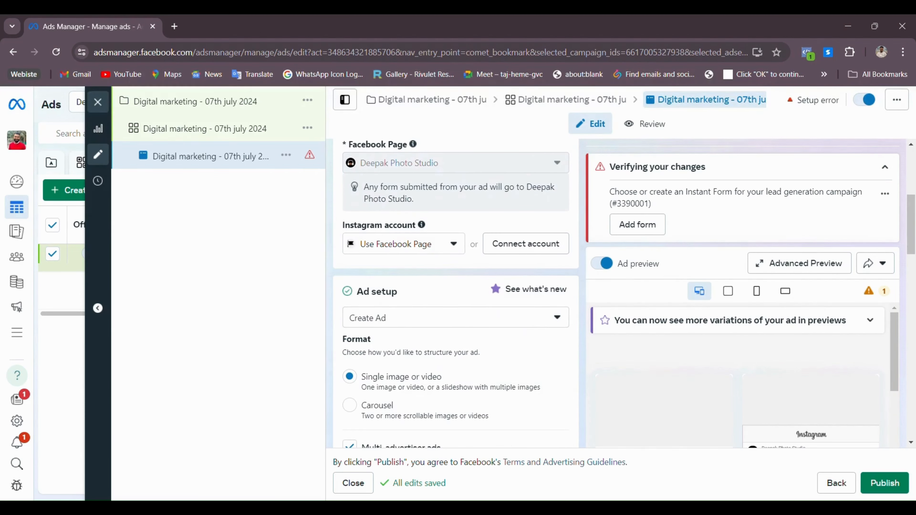
scroll(413, 228, "up", 3)
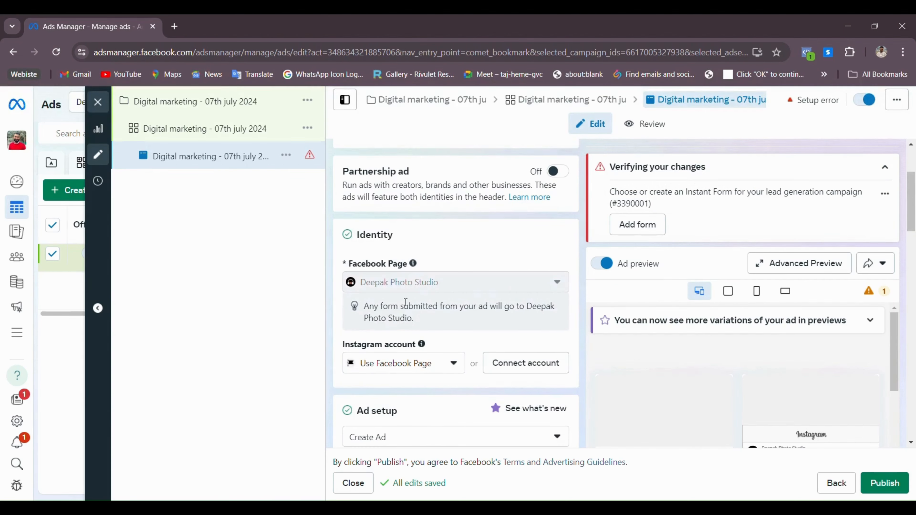
scroll(404, 302, "down", 2)
scroll(403, 302, "down", 1)
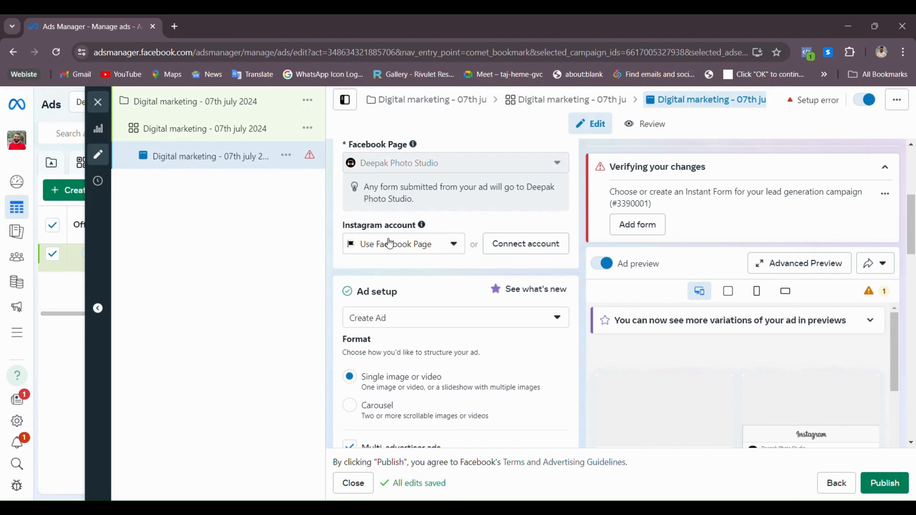
scroll(571, 293, "down", 3)
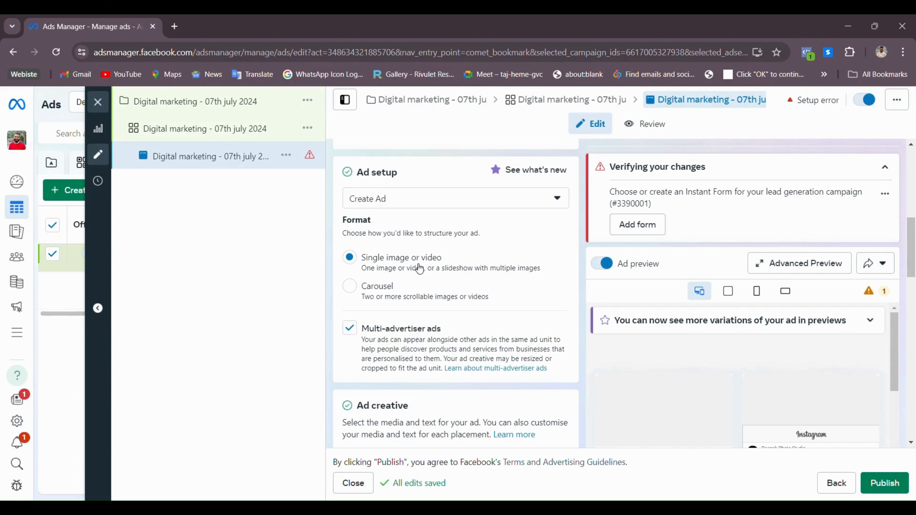
scroll(419, 268, "down", 6)
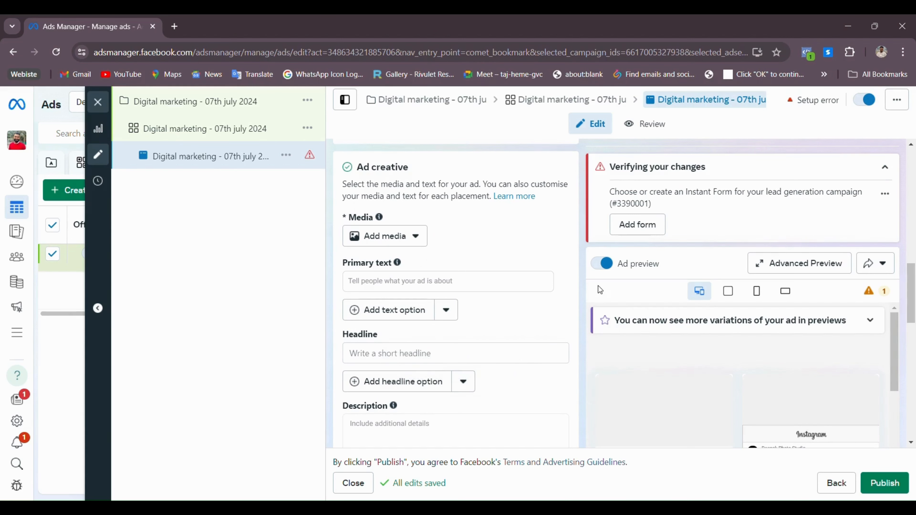
Add the Digital Marketing Agency image to the ad as its media
left_click(425, 245)
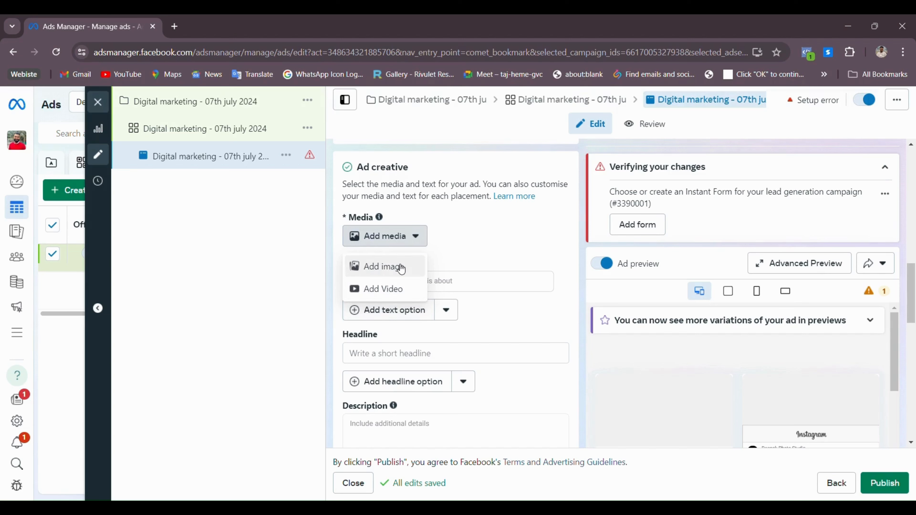
left_click(402, 267)
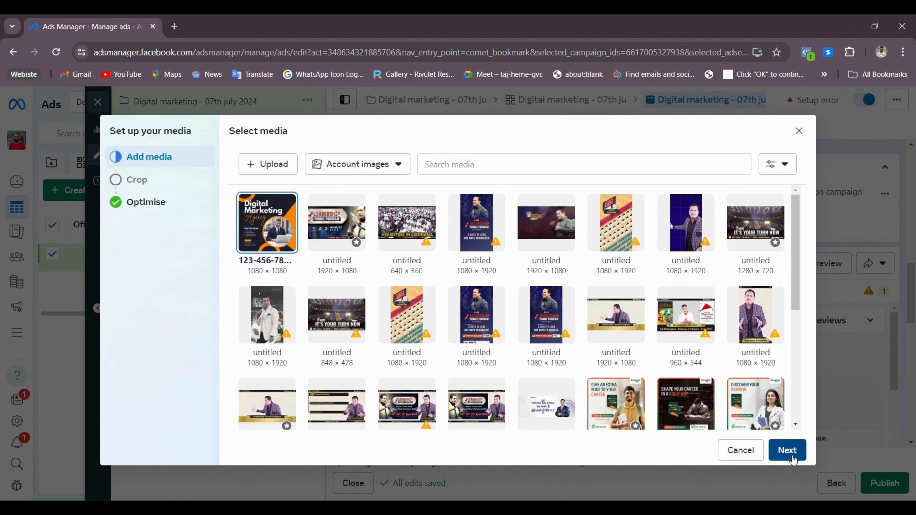
left_click(779, 449)
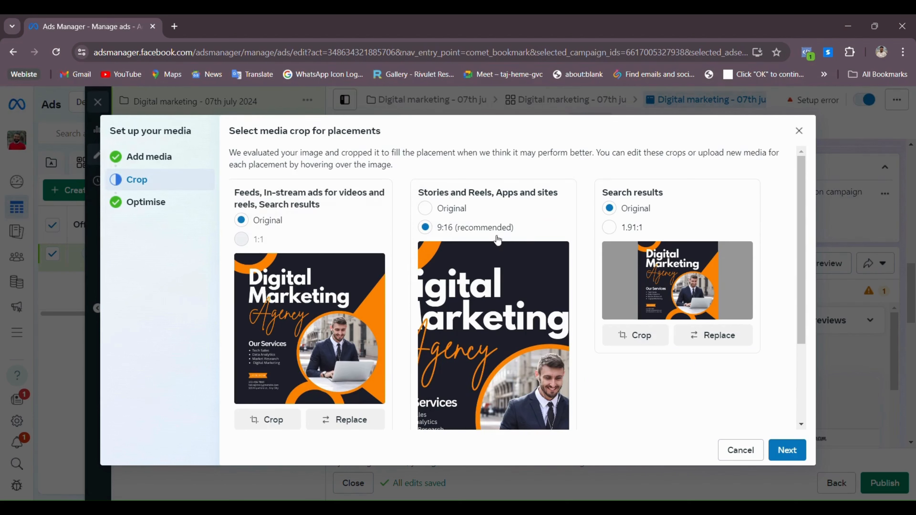
Keep Original framing for Stories and Reels and dismiss the creative enhancements tip
left_click(448, 207)
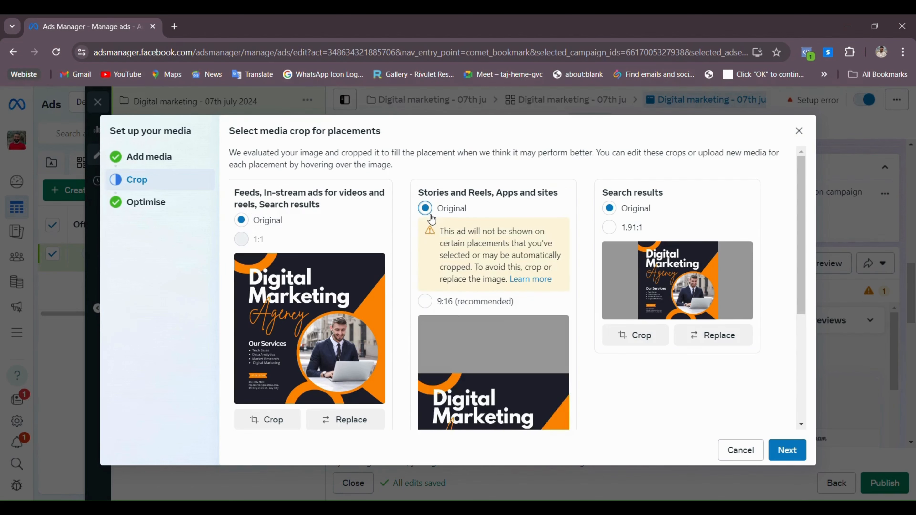
scroll(647, 288, "down", 3)
scroll(673, 280, "up", 3)
scroll(626, 208, "down", 5)
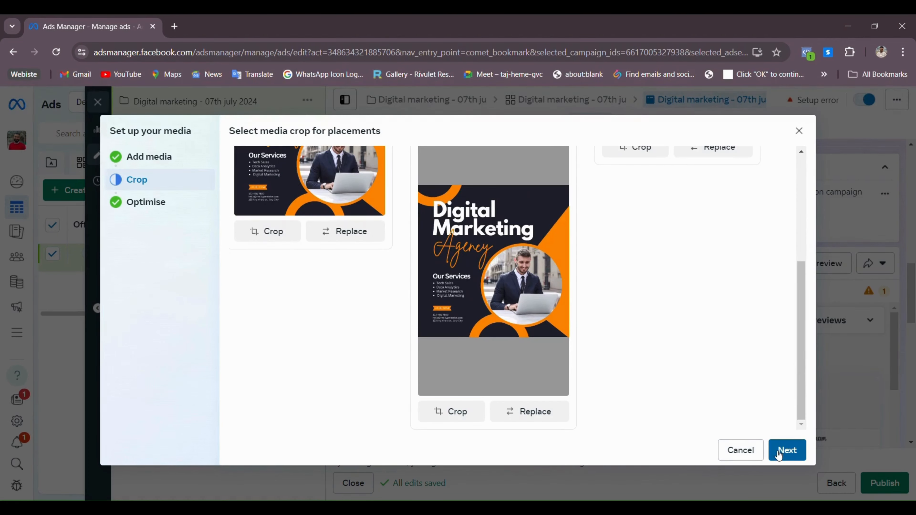
left_click(797, 452)
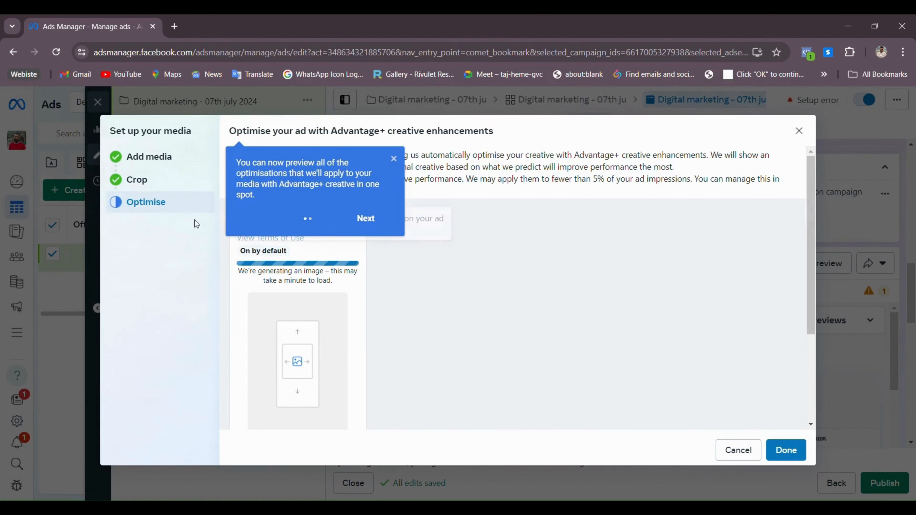
left_click(366, 219)
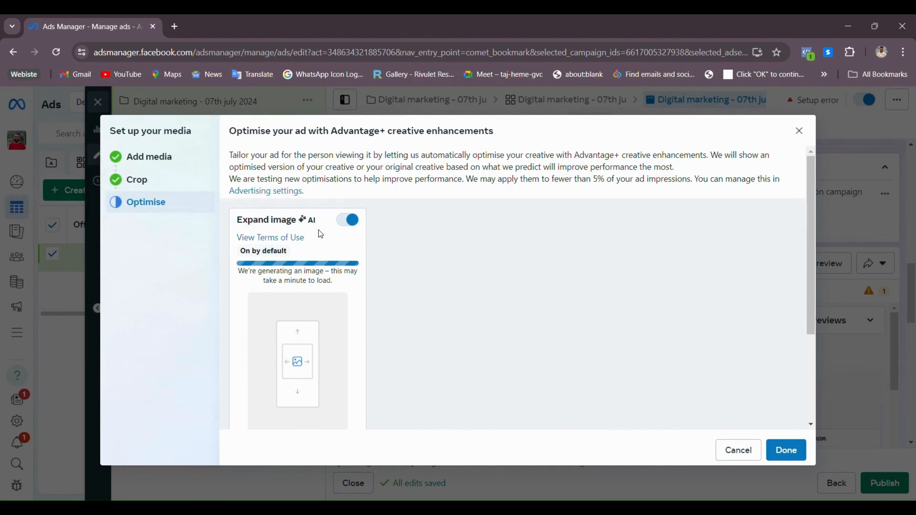
scroll(272, 296, "down", 3)
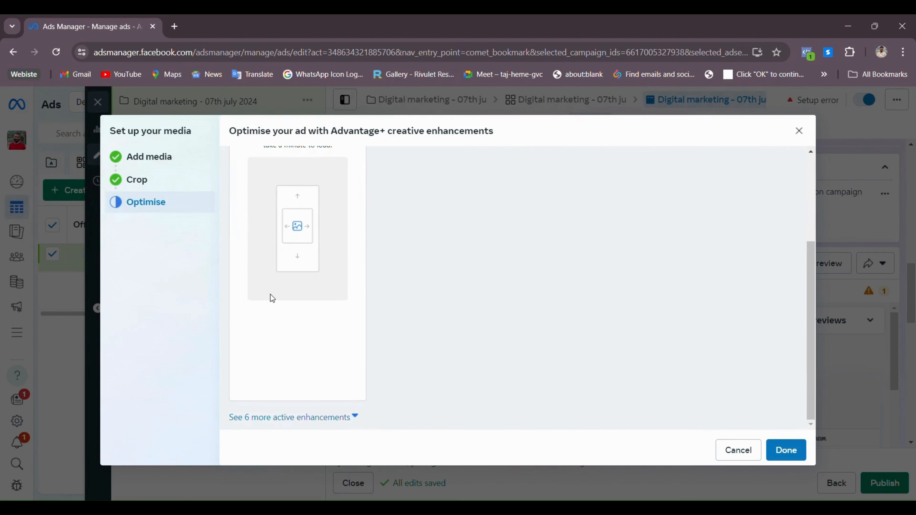
scroll(271, 294, "up", 3)
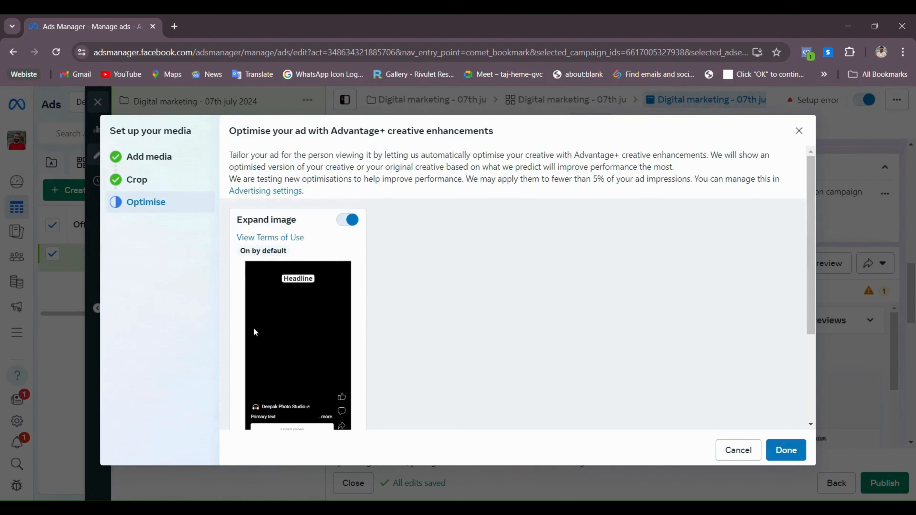
scroll(293, 302, "down", 1)
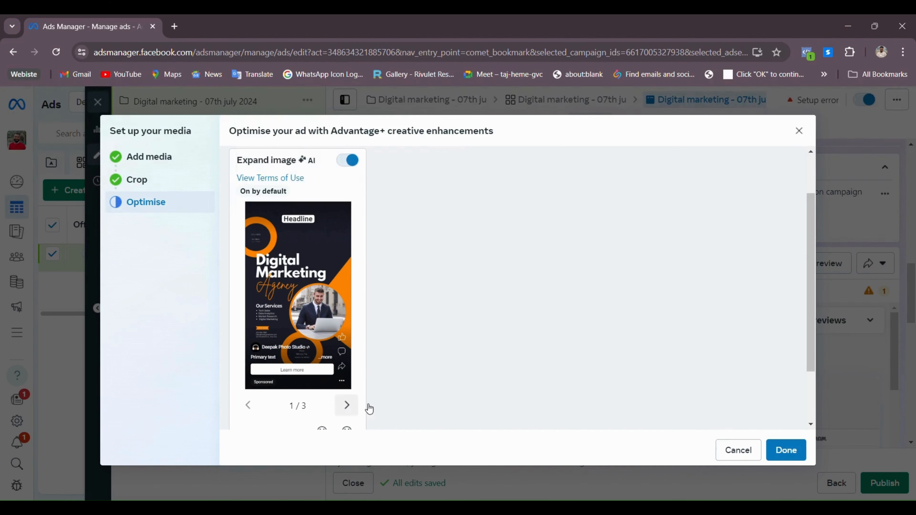
left_click(797, 458)
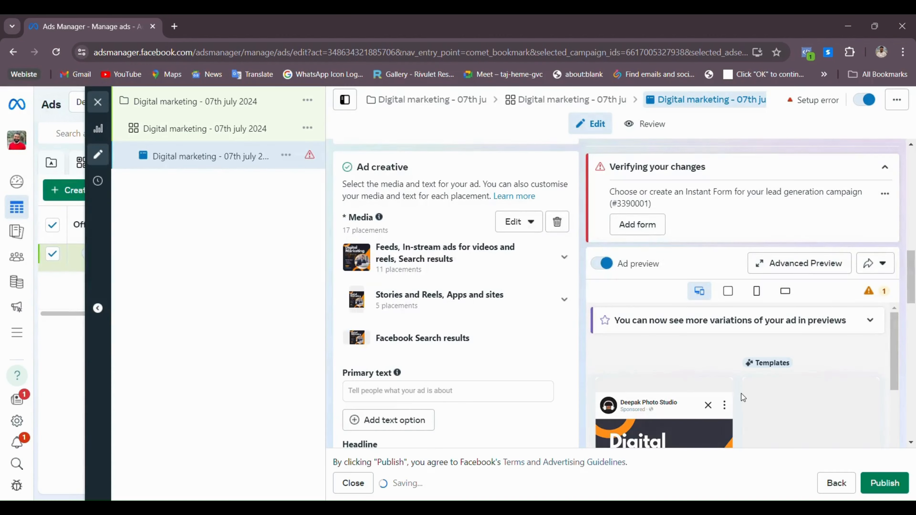
scroll(685, 379, "down", 3)
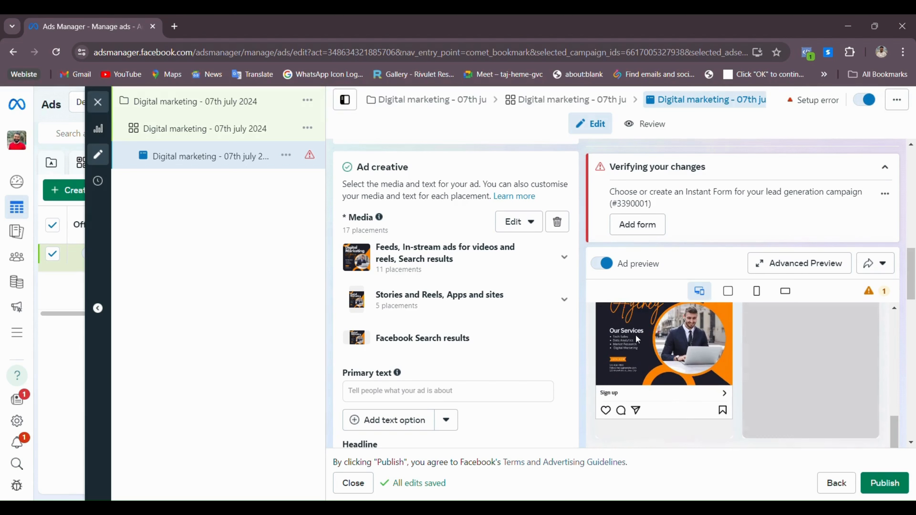
scroll(663, 384, "down", 2)
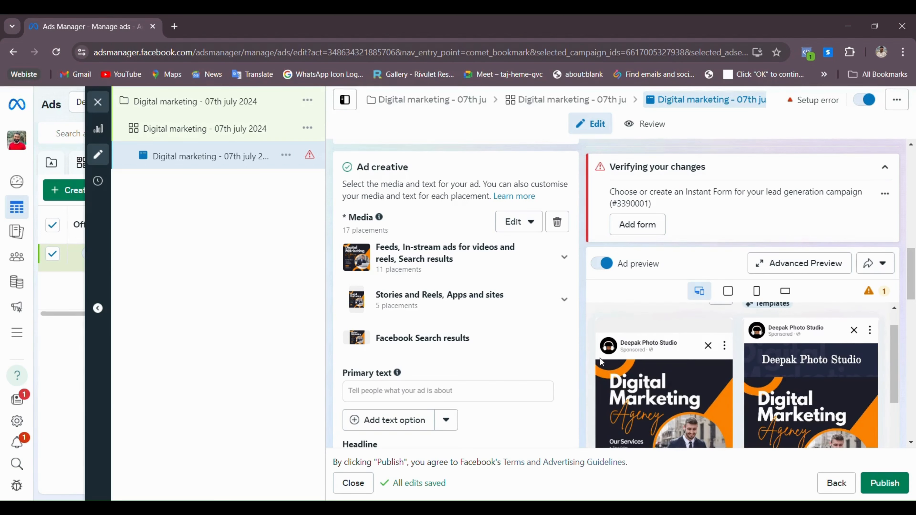
scroll(783, 366, "down", 6)
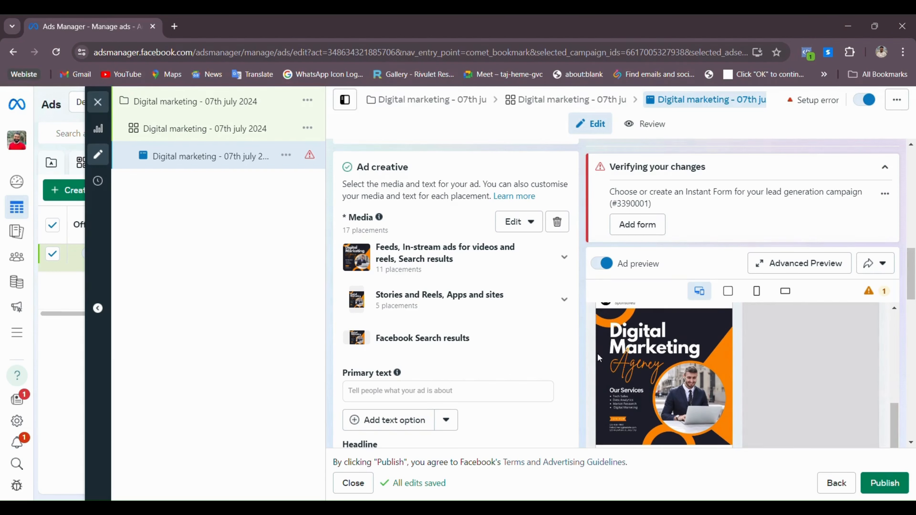
scroll(649, 403, "down", 3)
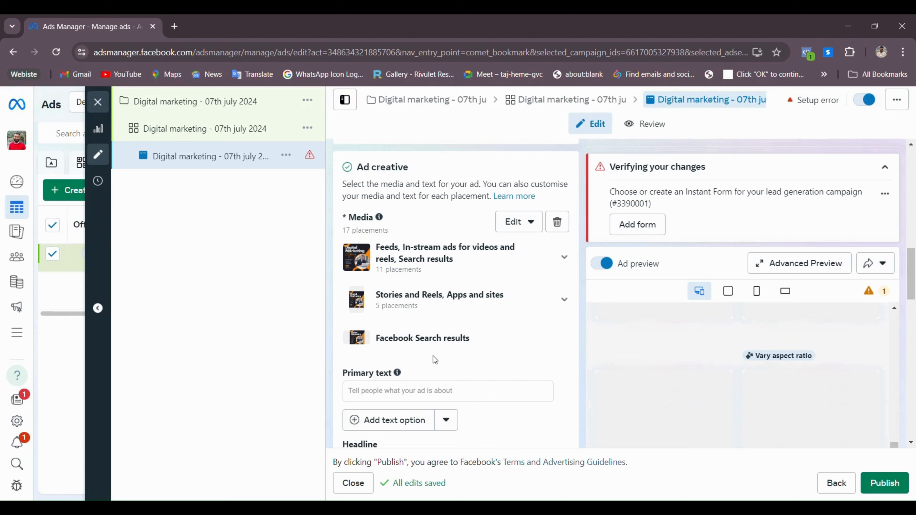
mouse_move(404, 378)
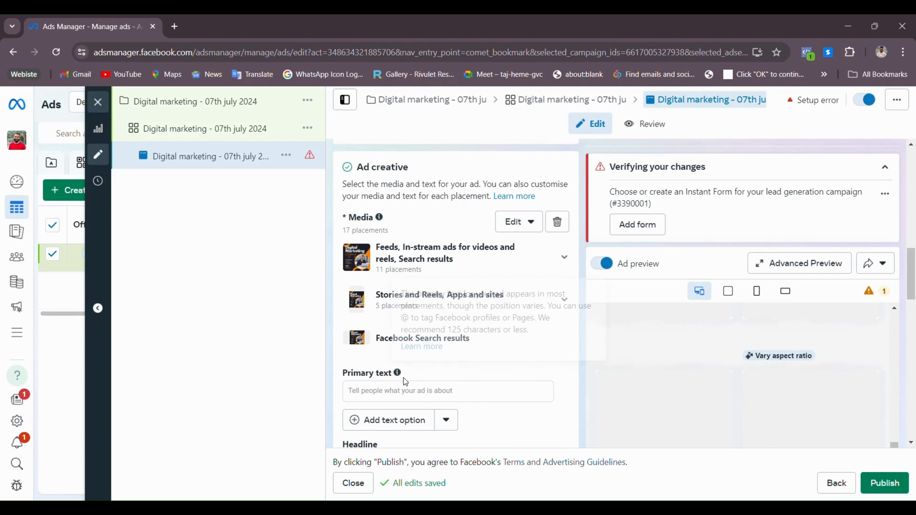
scroll(448, 385, "down", 5)
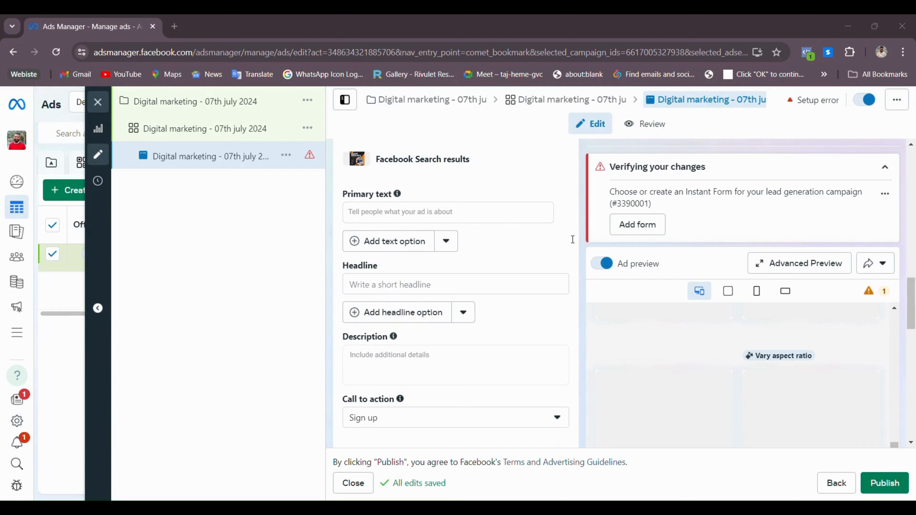
Paste The Pitch Point ad copy as primary text and review the five AI text variations
mouse_move(501, 173)
left_click(388, 217)
type("Ready to take your business to the next level? At The Pitch Point, we specialize in web development and digital marketing strategies tailored to your unique needs. Boost your visibility, drive traffic, and increase sales with our expert services. Contact us today to get started and watch your business thrive!")
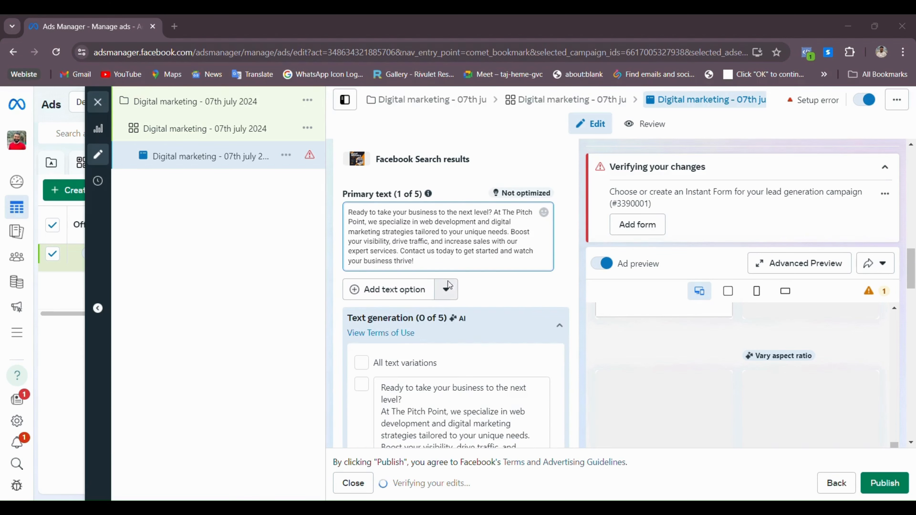
scroll(413, 380, "down", 2)
scroll(412, 379, "down", 5)
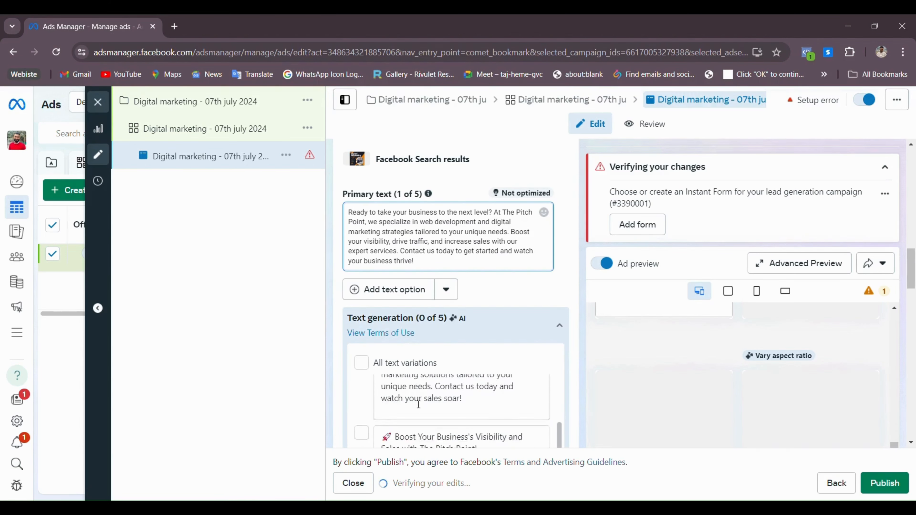
scroll(491, 320, "down", 3)
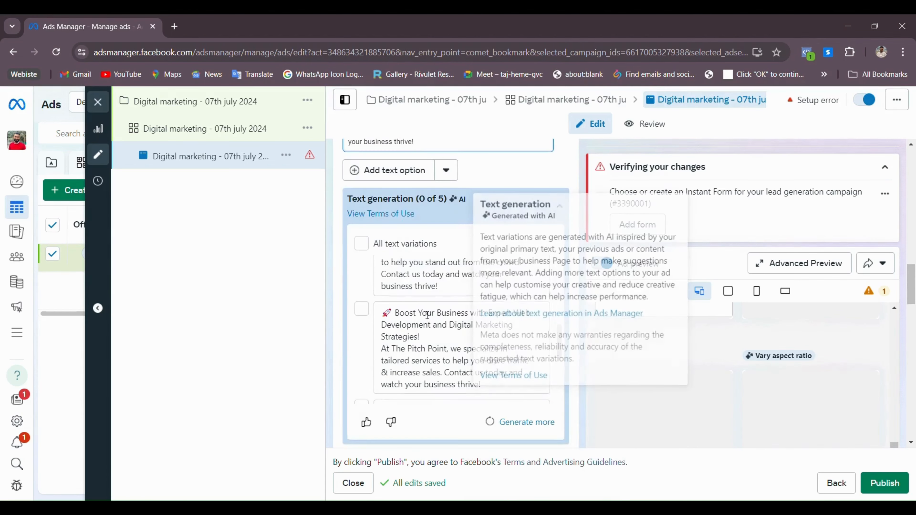
scroll(400, 343, "down", 3)
scroll(399, 343, "down", 5)
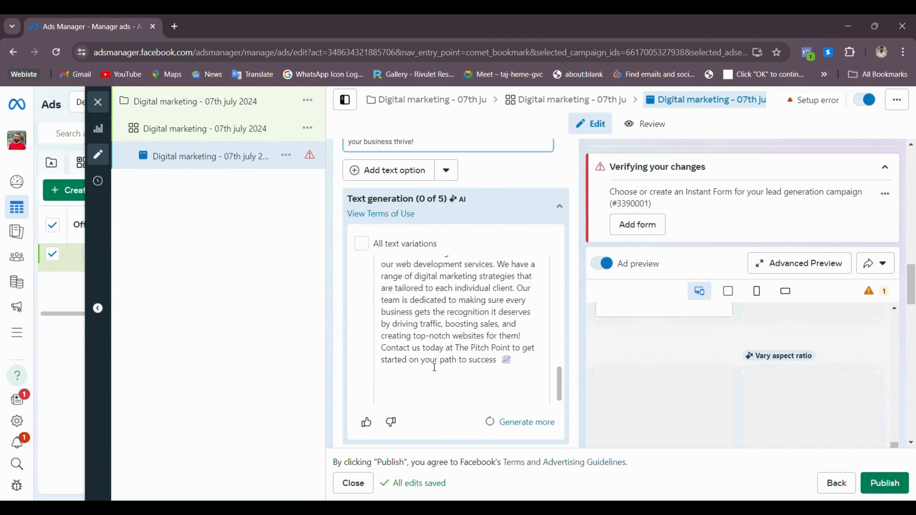
scroll(431, 369, "up", 2)
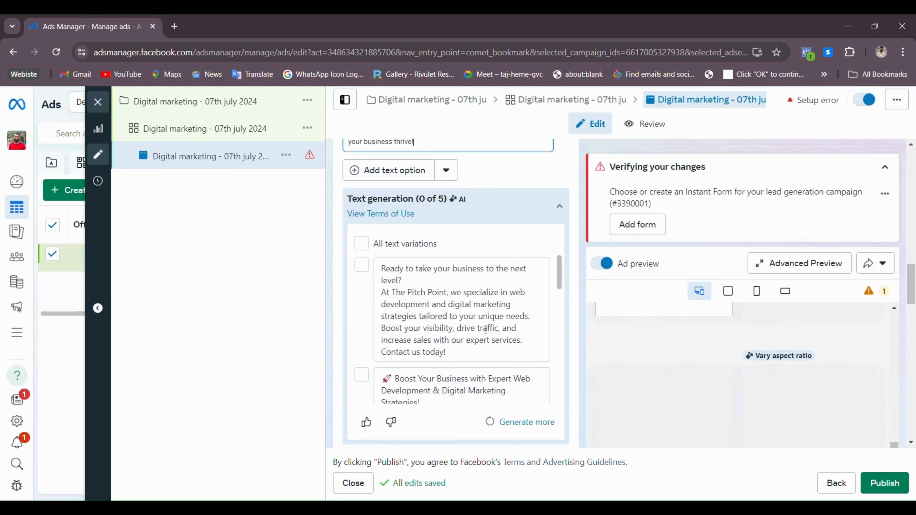
scroll(517, 184, "up", 5)
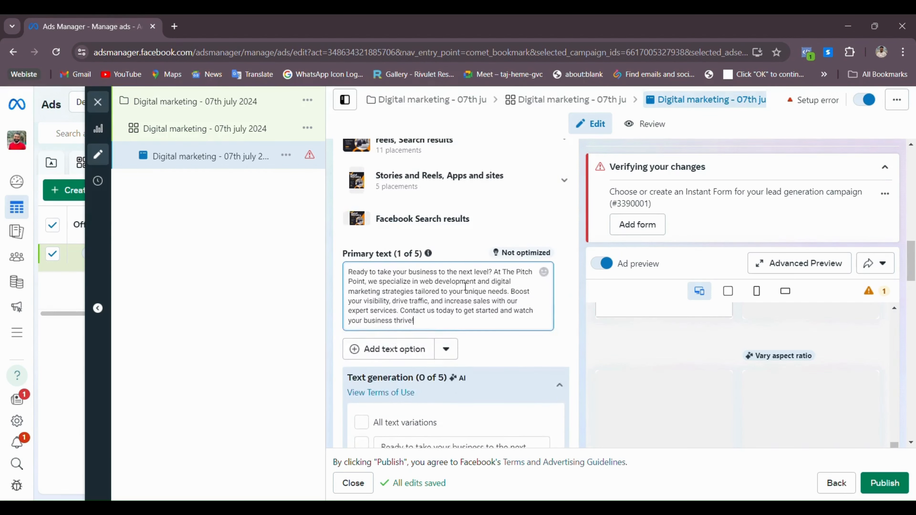
scroll(466, 287, "down", 8)
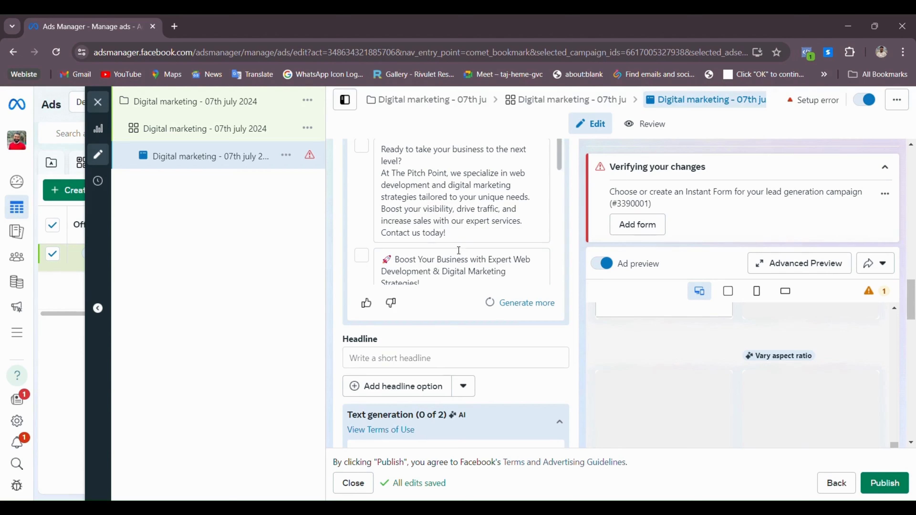
Paste the headline 'Elevate Your Business' and accept all AI headline variations
left_click(385, 361)
type("Supercharge Your Online Presence with The Pitch Point!")
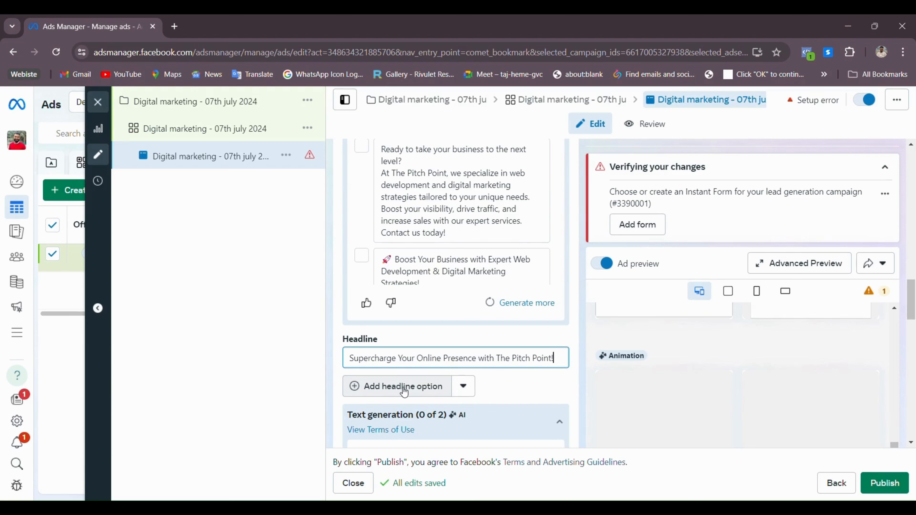
scroll(464, 375, "down", 5)
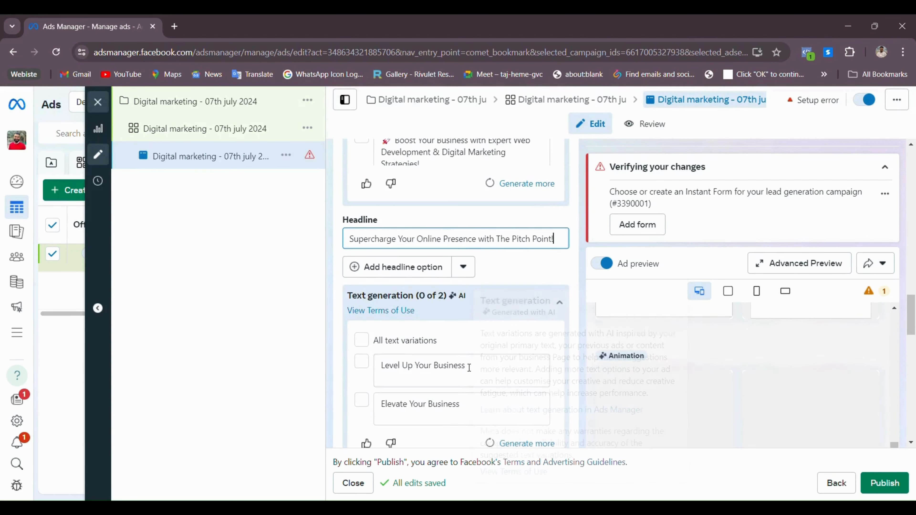
scroll(460, 367, "down", 2)
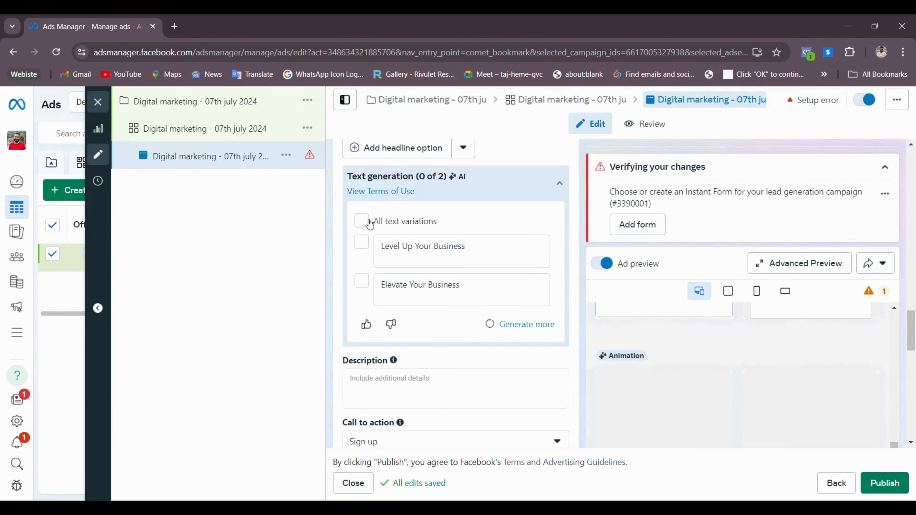
left_click(361, 221)
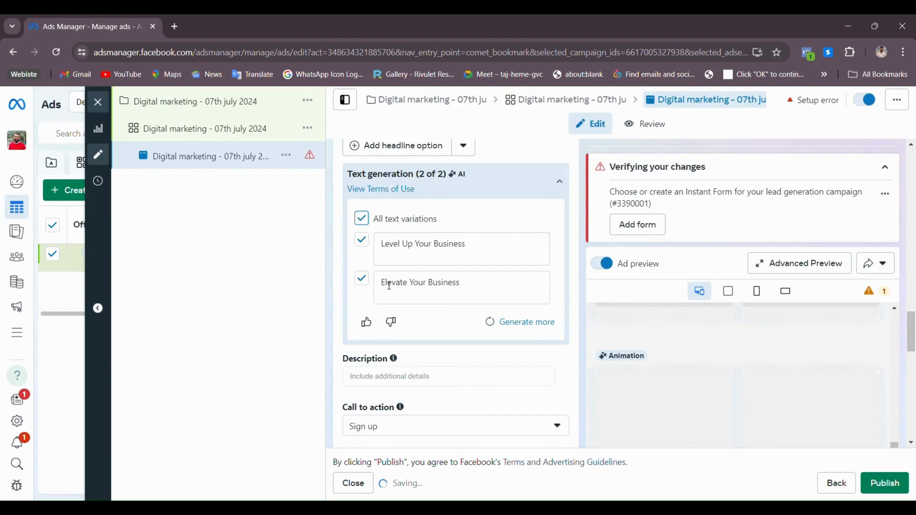
Set the ad description to 'Elevate Your Business With us!'
scroll(435, 308, "down", 2)
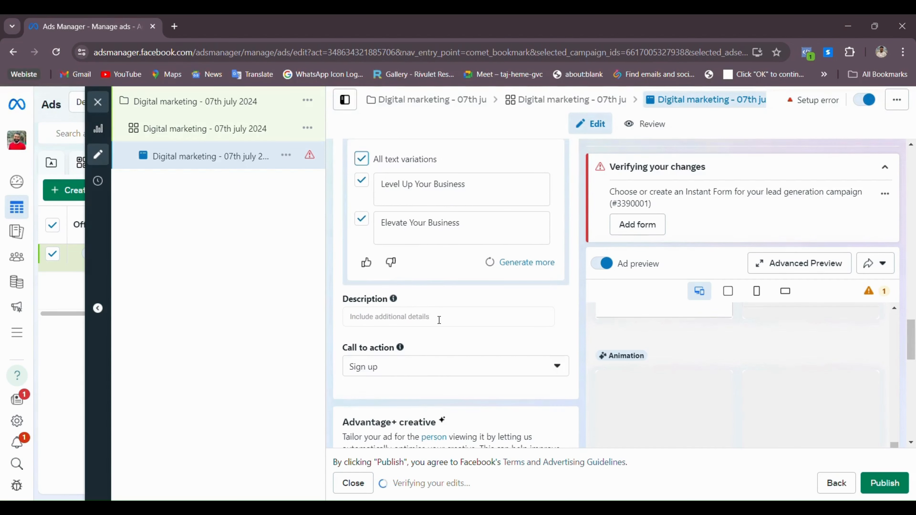
scroll(439, 325, "down", 2)
left_click(465, 258)
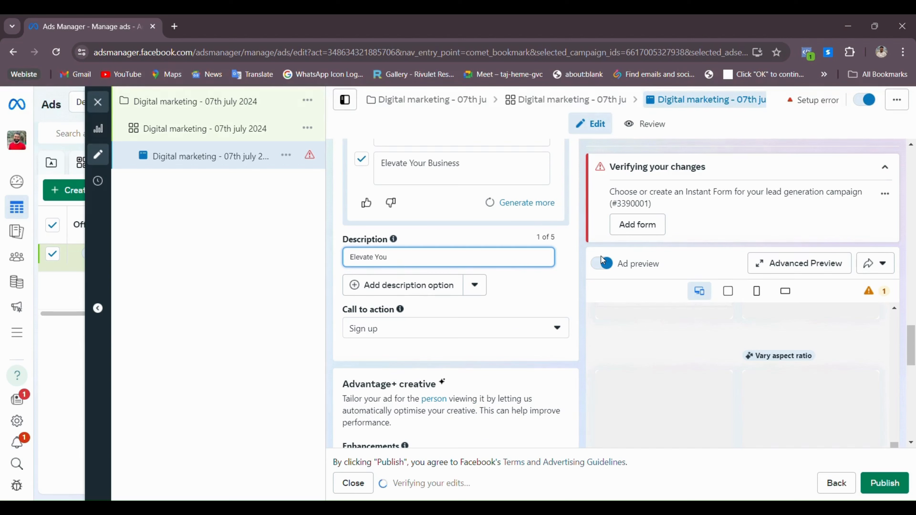
type("Business")
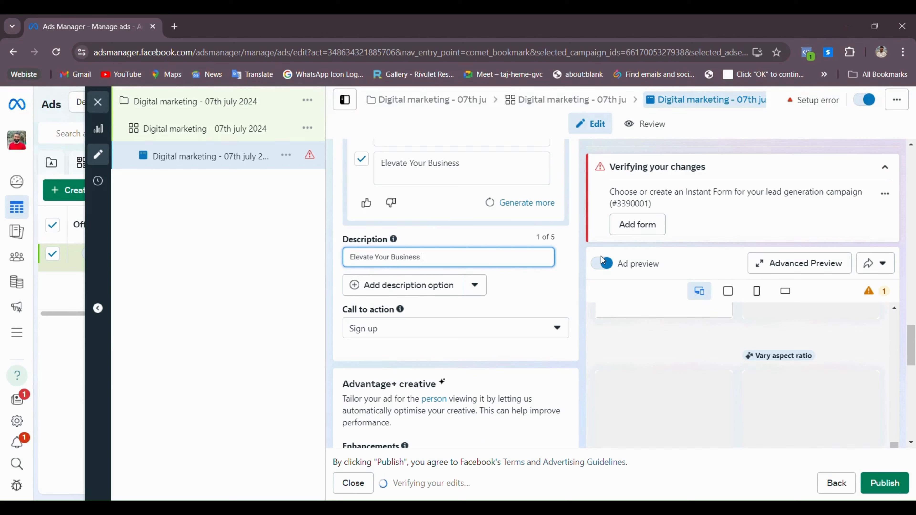
type(" With us!")
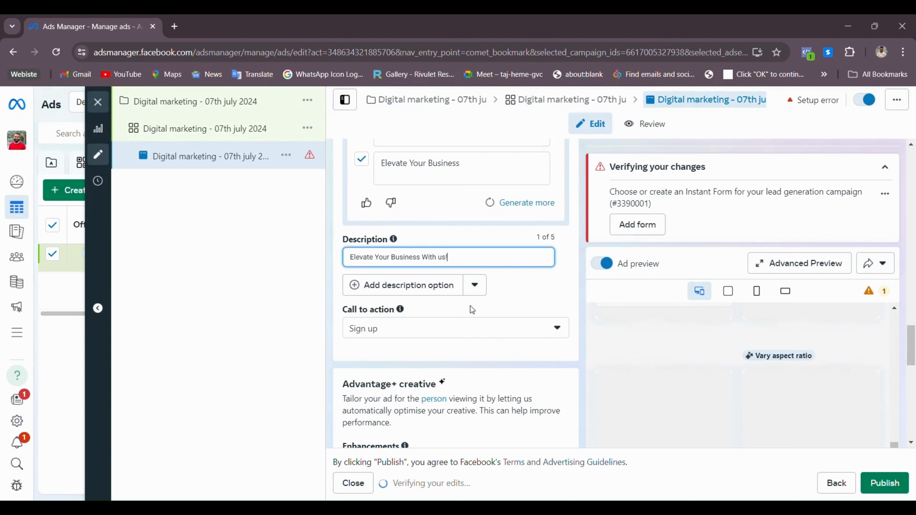
scroll(472, 306, "down", 2)
Switch the ad's call to action from Sign up to Learn more
left_click(529, 278)
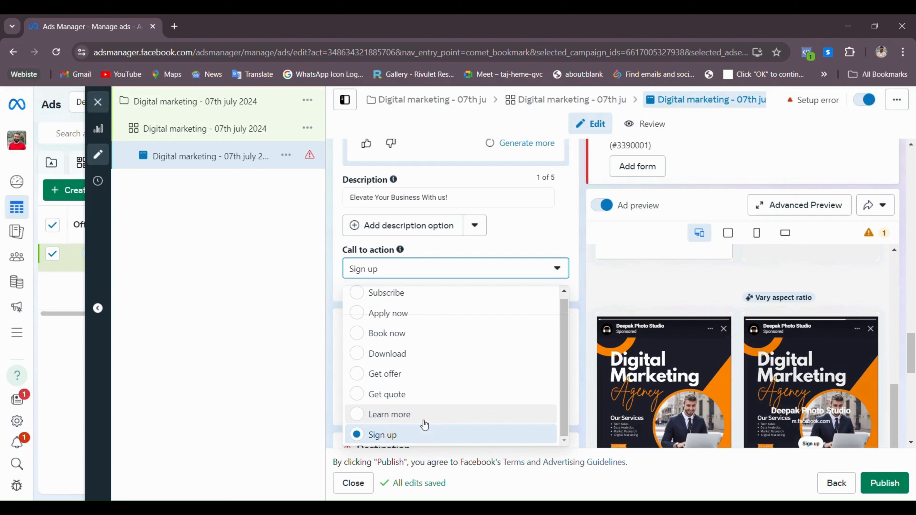
left_click(387, 419)
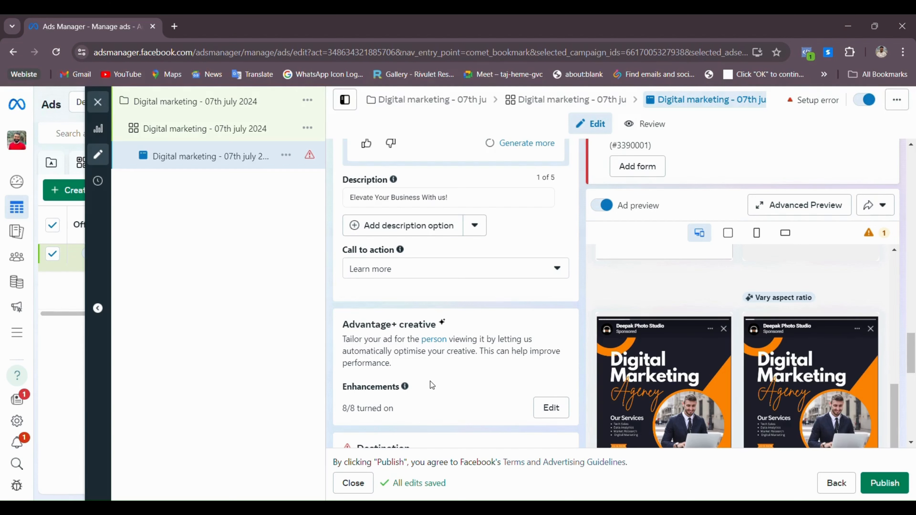
left_click(424, 267)
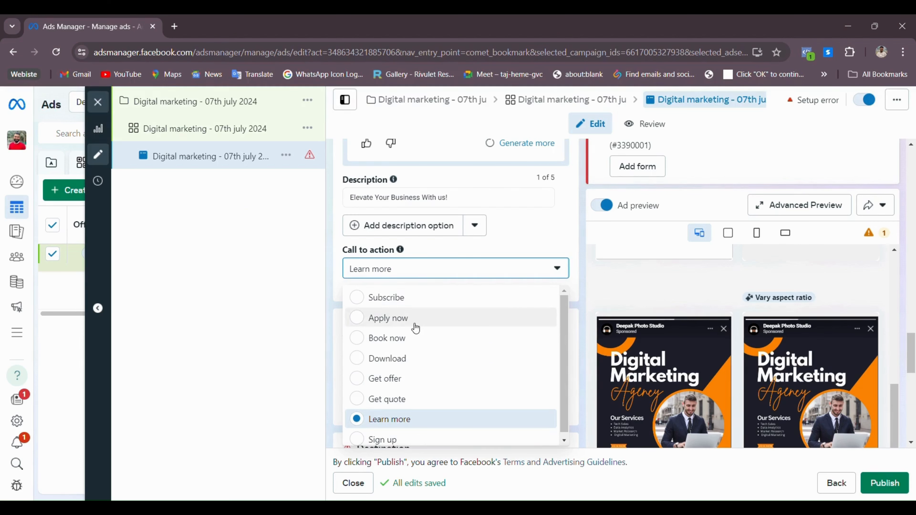
left_click(527, 244)
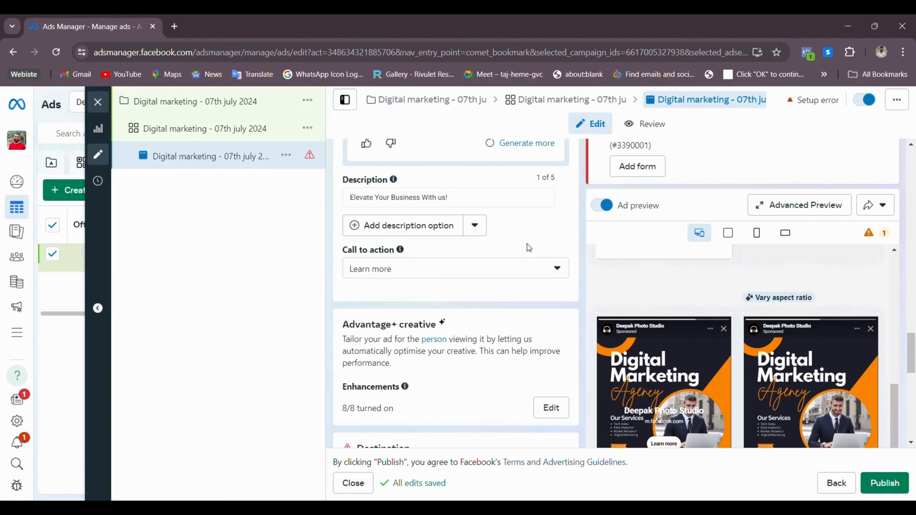
scroll(528, 322, "down", 1)
scroll(529, 322, "down", 5)
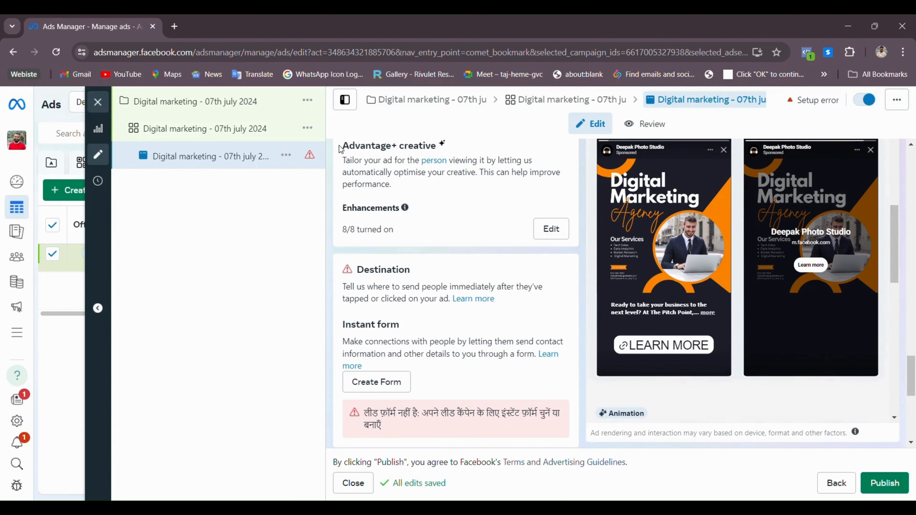
scroll(465, 173, "up", 2)
triple_click(462, 221)
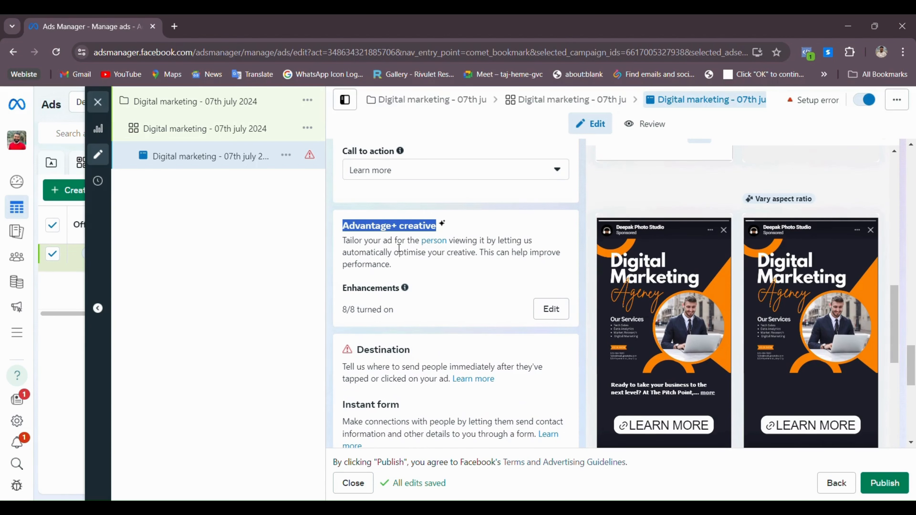
scroll(414, 250, "down", 3)
scroll(414, 250, "down", 2)
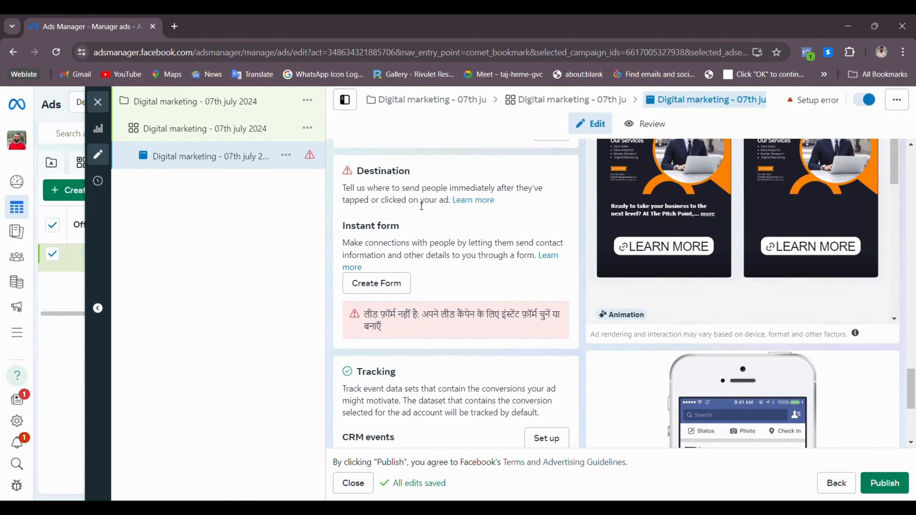
left_click_drag(357, 171, 471, 177)
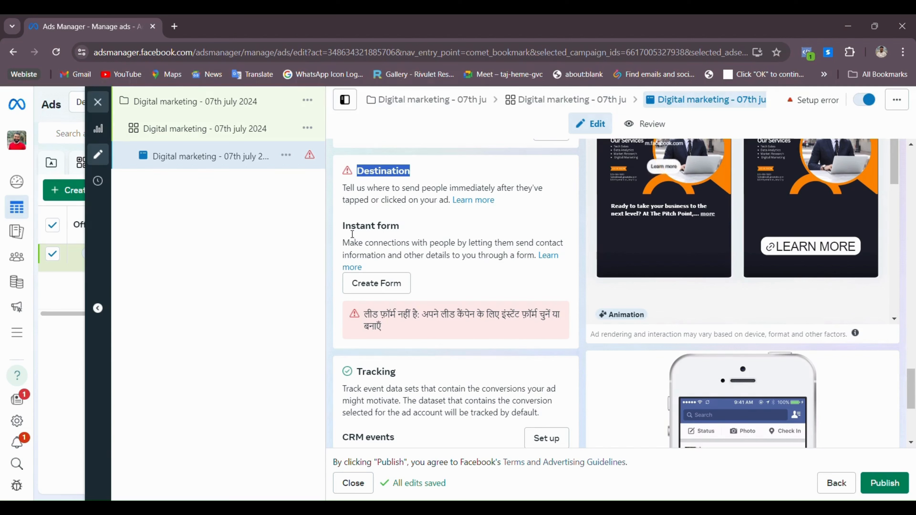
left_click_drag(341, 226, 401, 226)
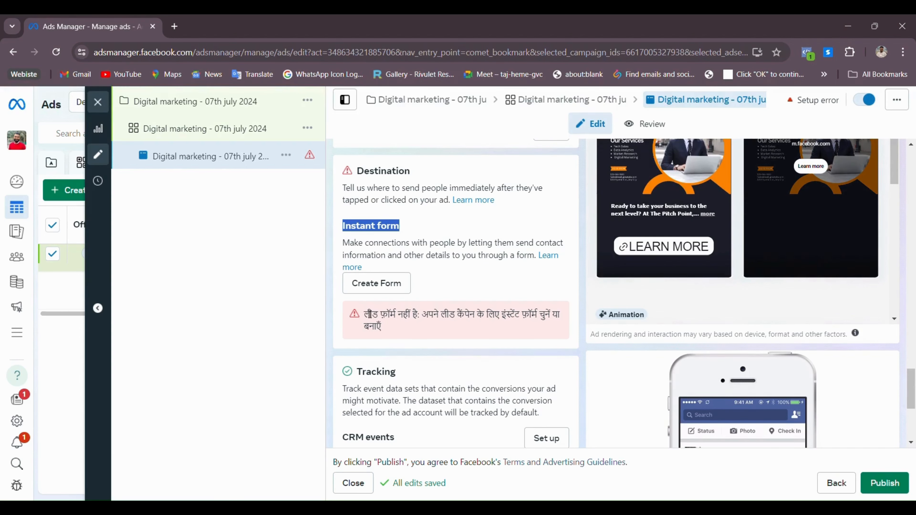
left_click_drag(390, 314, 427, 324)
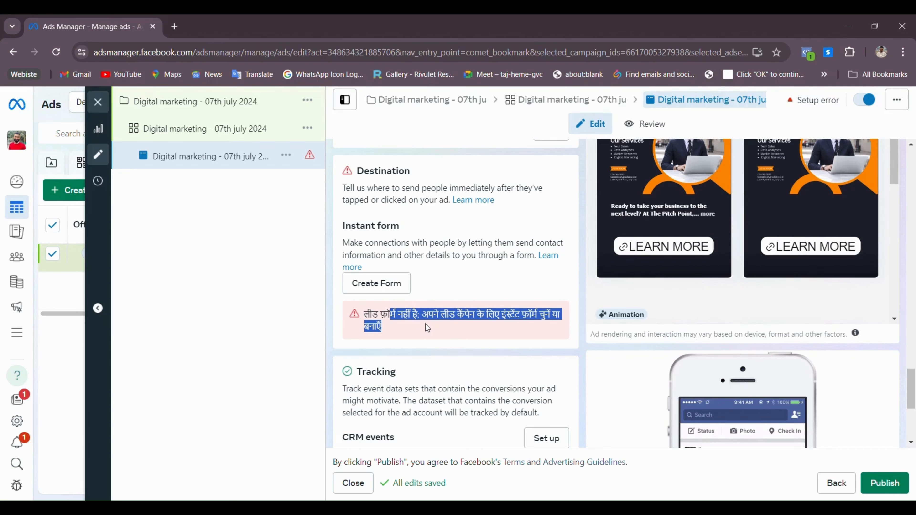
Name the lead form 'DMT - 07th July 2024'
left_click(429, 282)
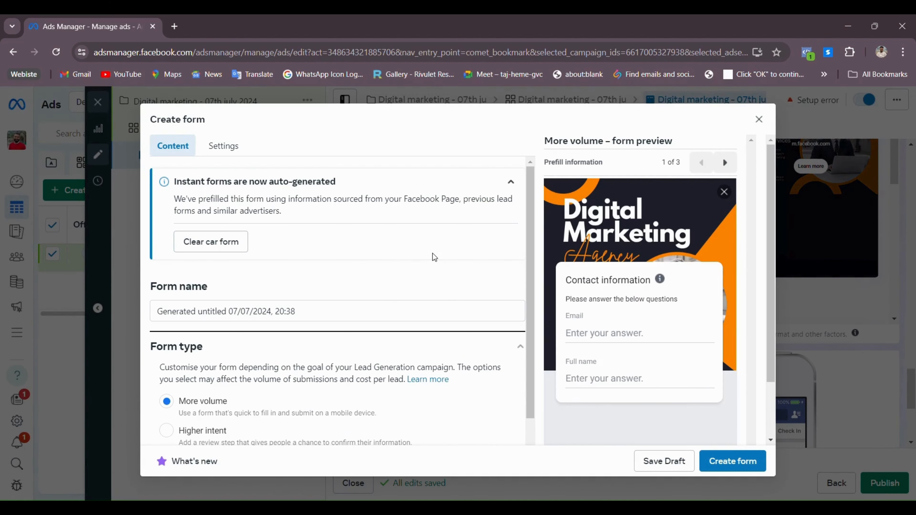
left_click(322, 315)
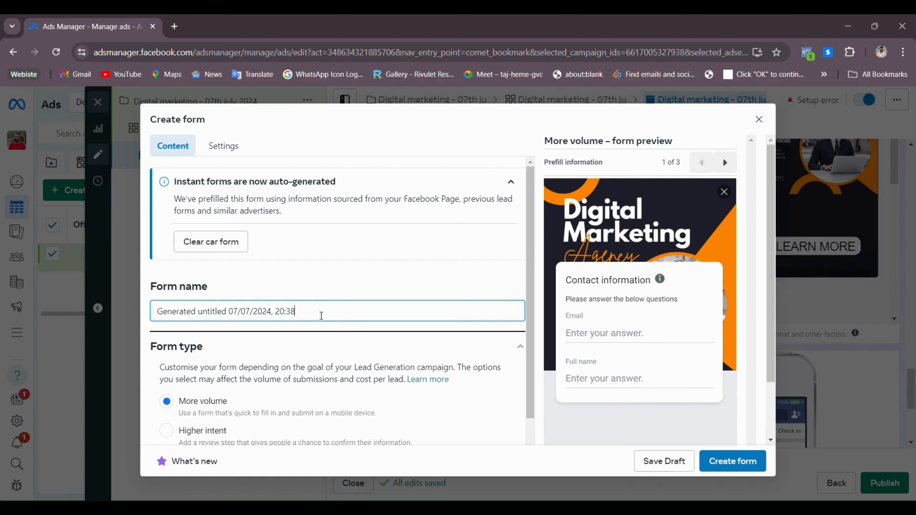
key("ctrl+a")
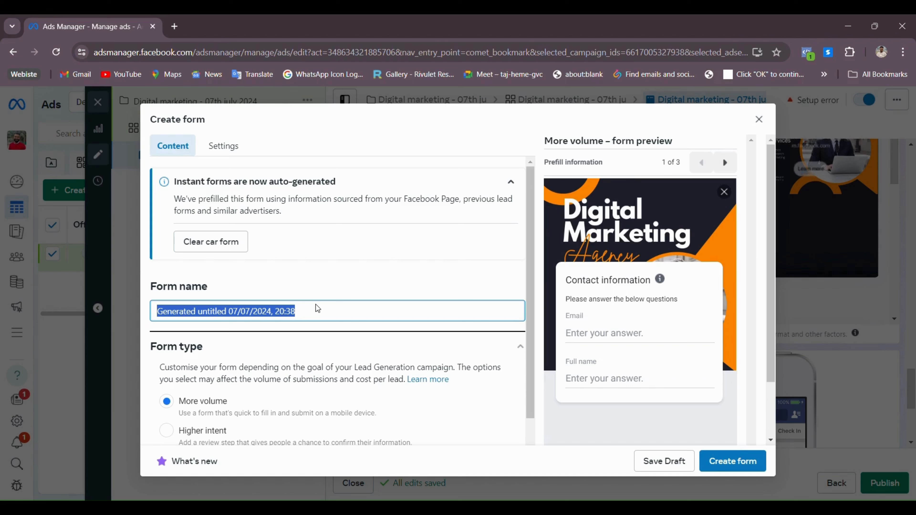
type("DMT -")
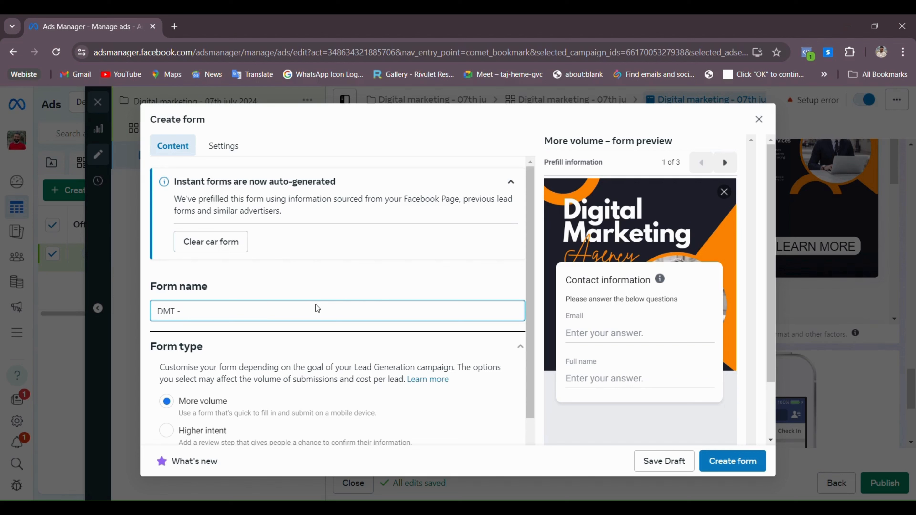
type(" 07th July 2024")
Set the form type to Higher intent
scroll(306, 317, "down", 3)
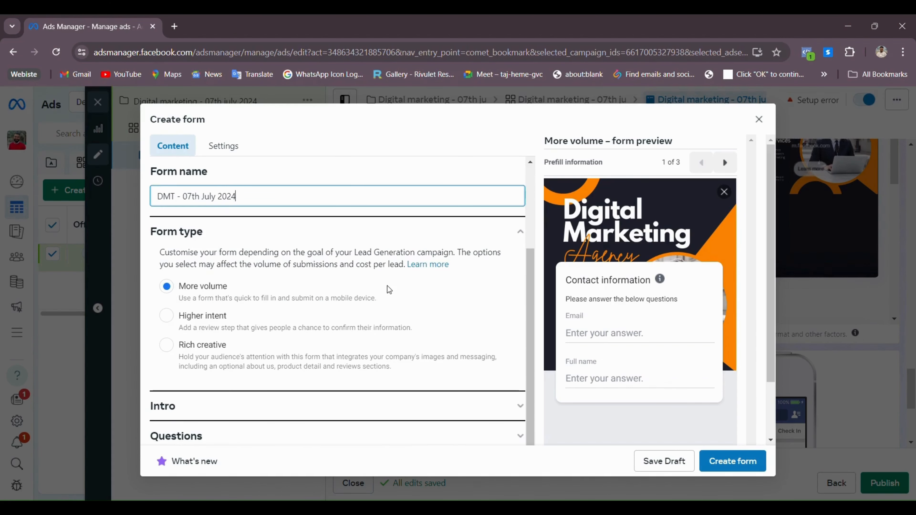
left_click_drag(151, 237, 211, 243)
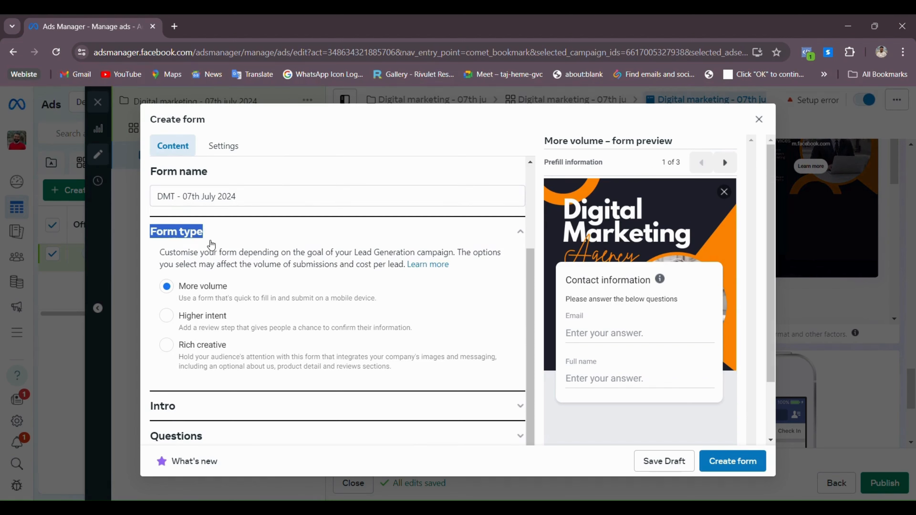
left_click(208, 295)
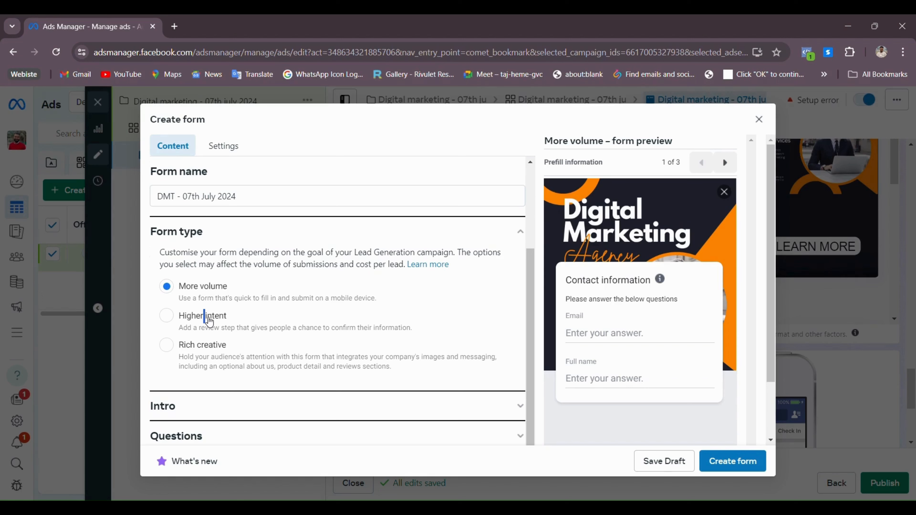
left_click(209, 319)
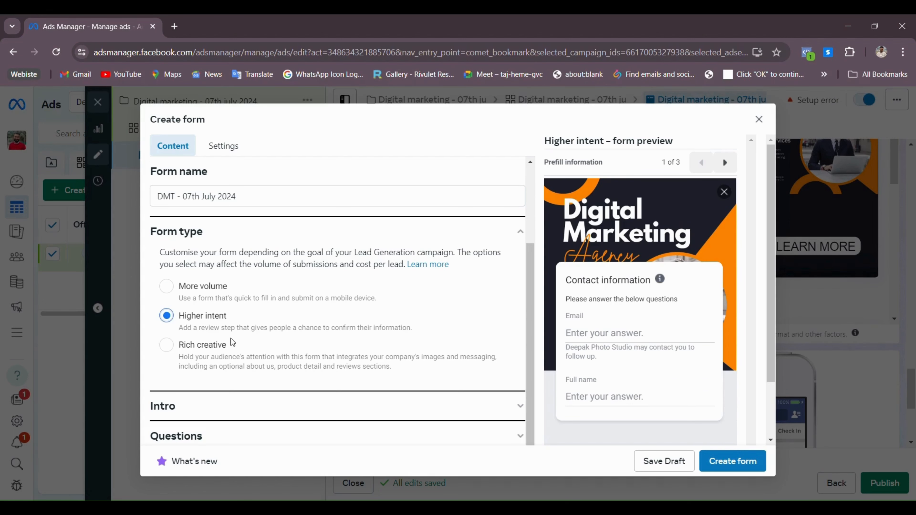
left_click(223, 347)
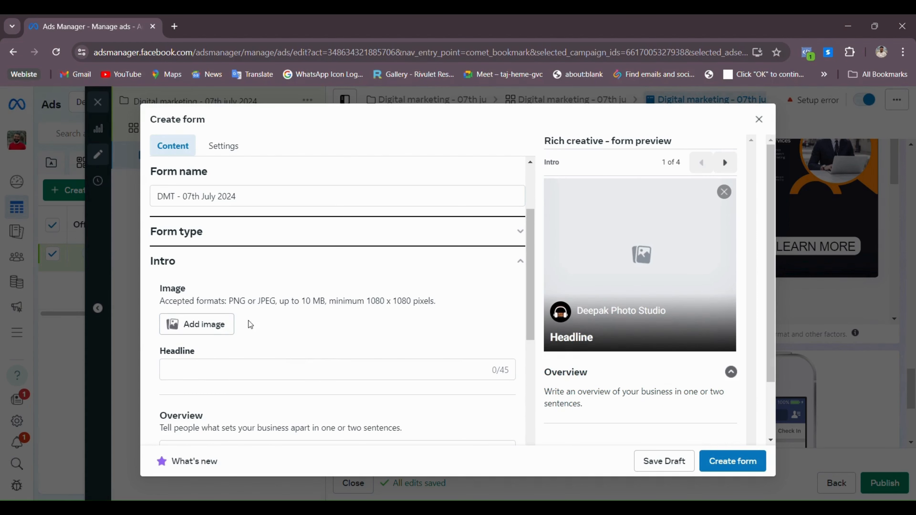
scroll(202, 325, "down", 5)
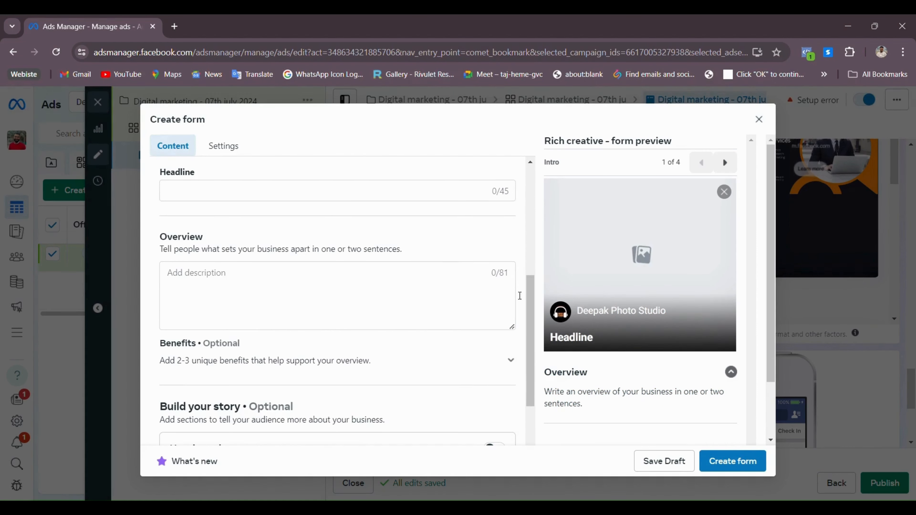
scroll(444, 300, "up", 5)
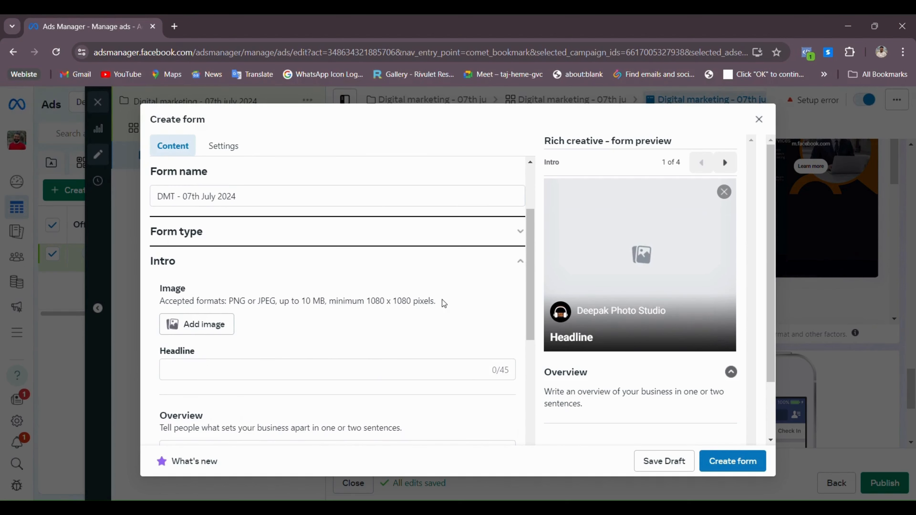
scroll(245, 320, "up", 3)
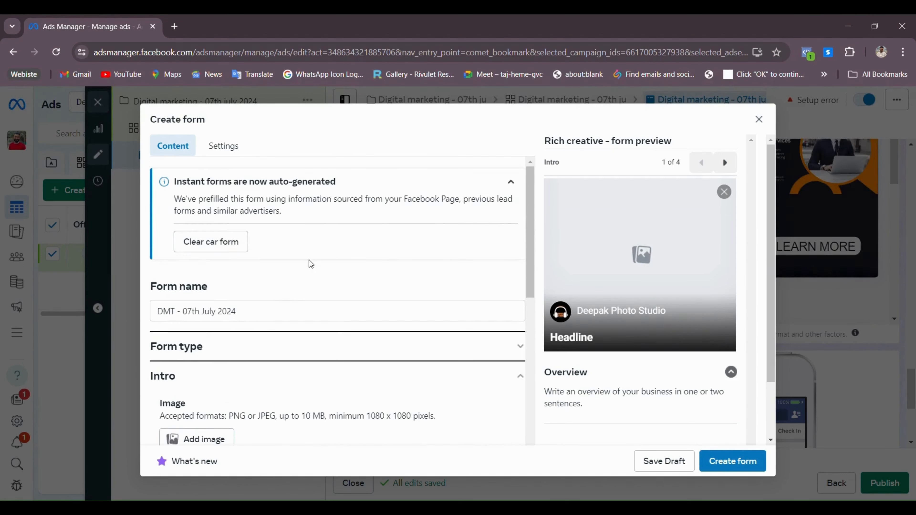
scroll(243, 298, "down", 3)
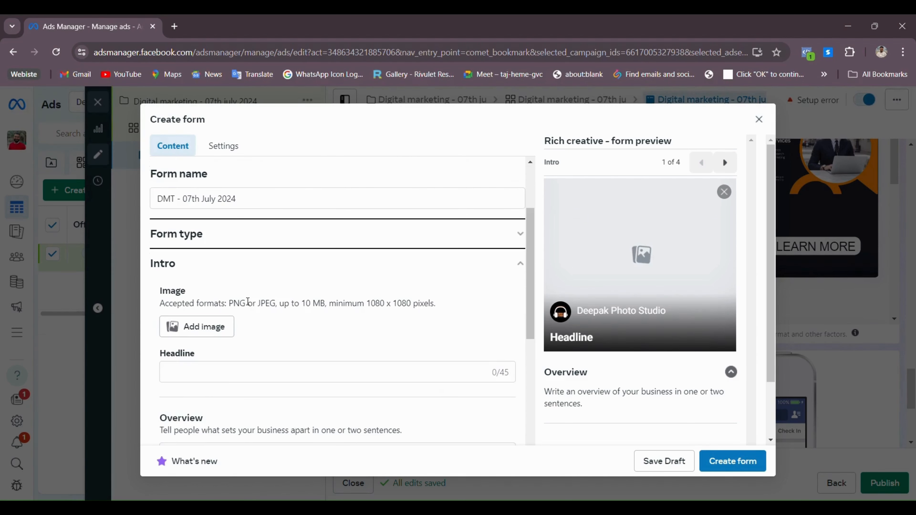
left_click(522, 240)
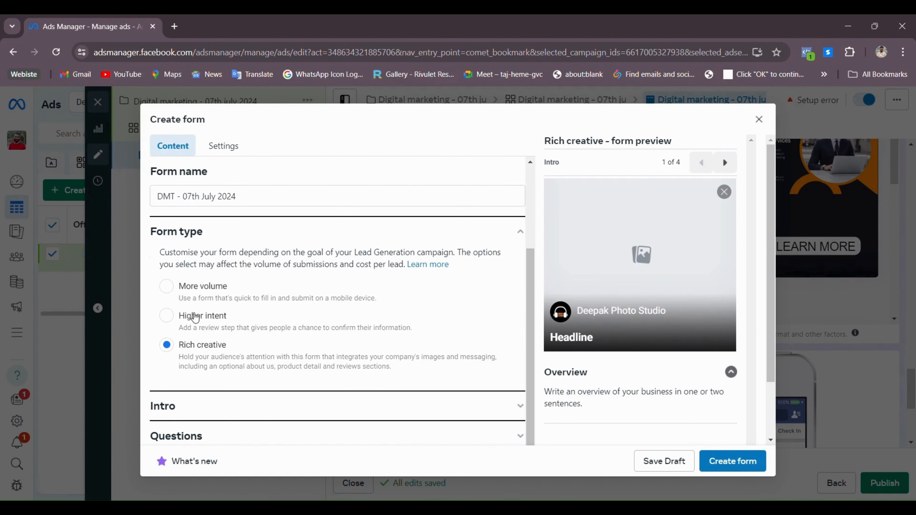
left_click(178, 319)
scroll(305, 318, "down", 1)
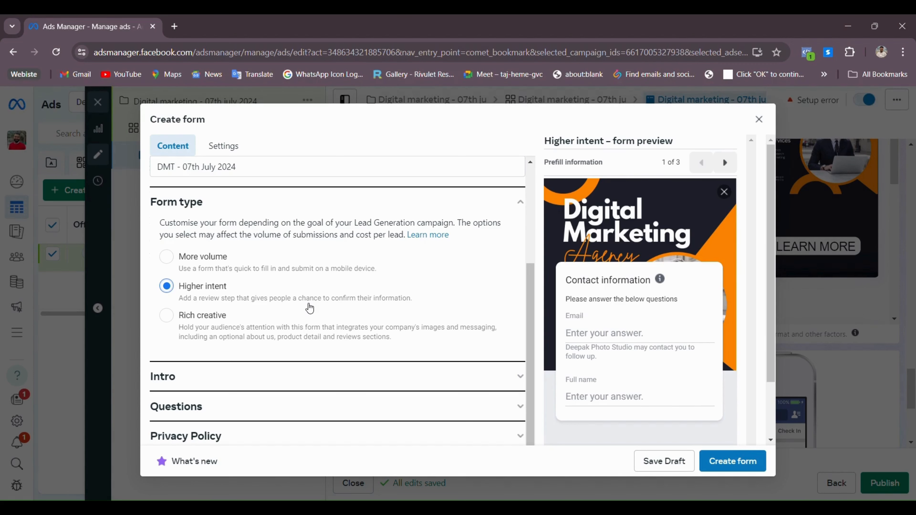
scroll(289, 288, "down", 2)
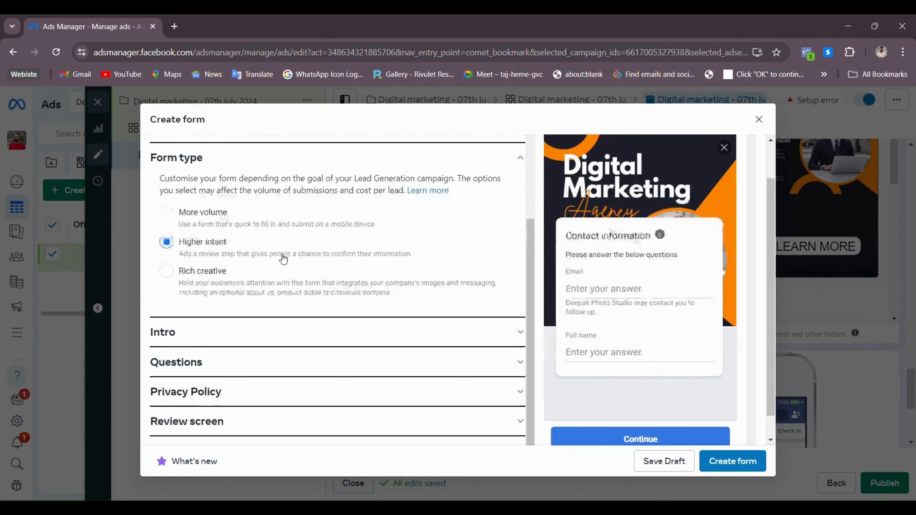
scroll(325, 249, "up", 3)
scroll(331, 251, "up", 1)
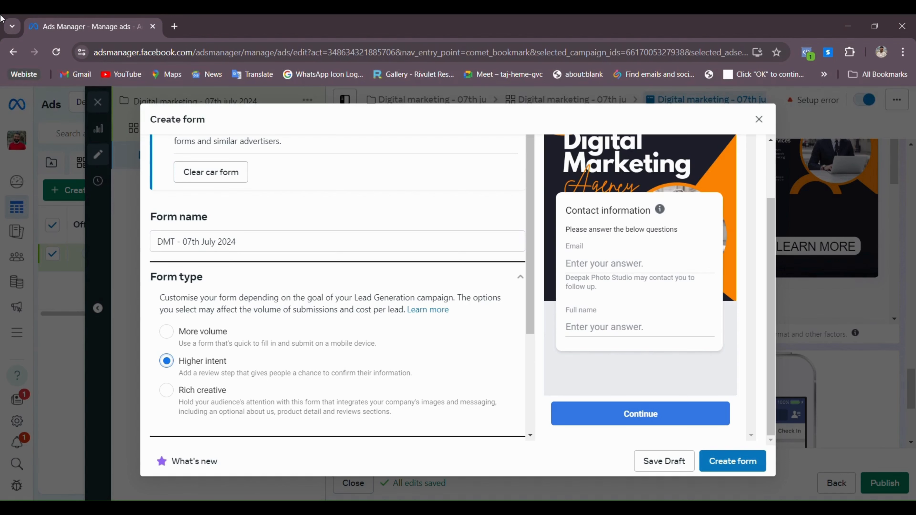
scroll(260, 326, "down", 4)
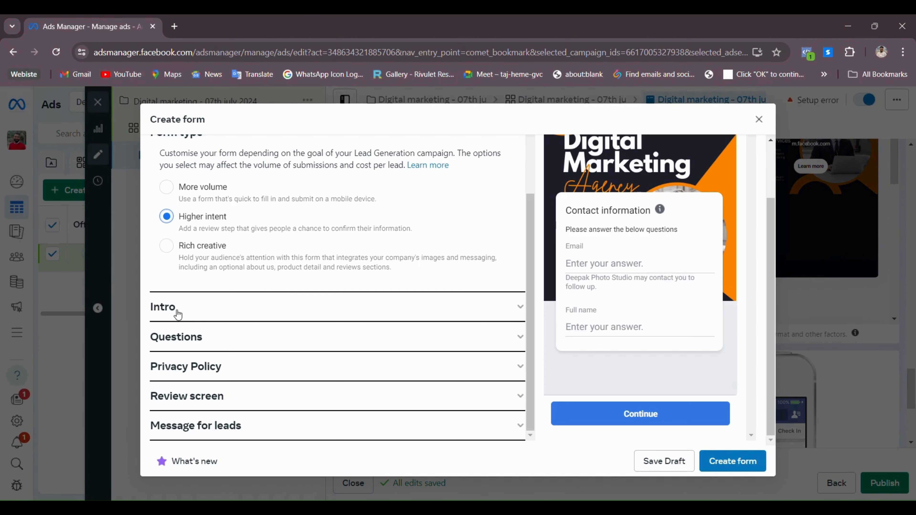
Expand the form's Intro and Questions sections to reveal the prefilled Email question
left_click(507, 315)
scroll(281, 313, "up", 4)
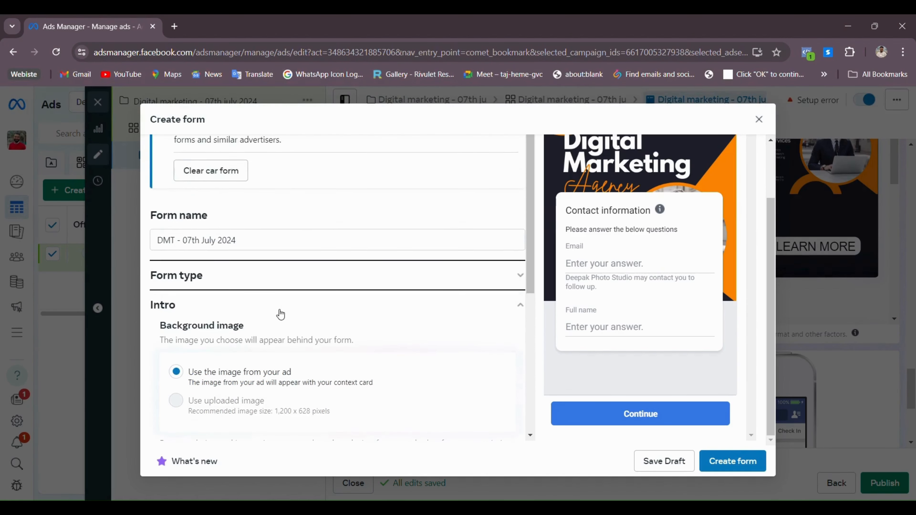
scroll(281, 313, "down", 2)
scroll(280, 313, "down", 1)
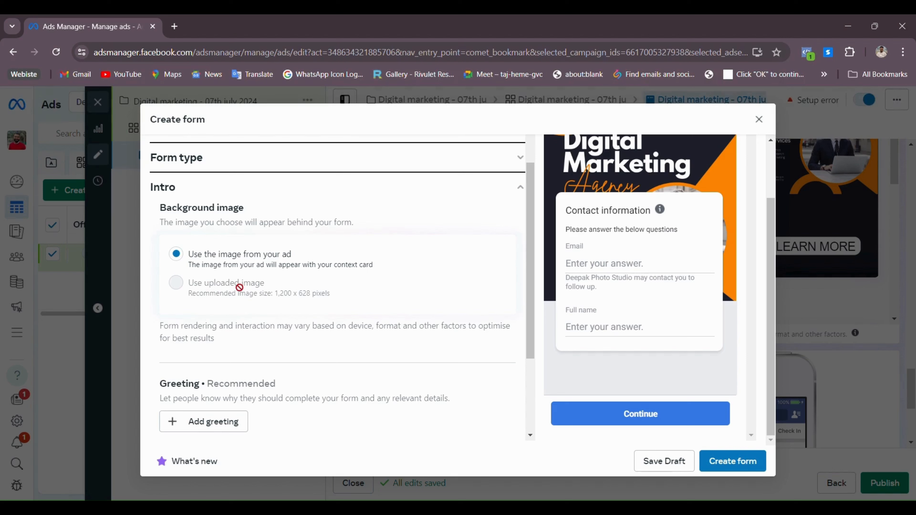
scroll(227, 289, "down", 4)
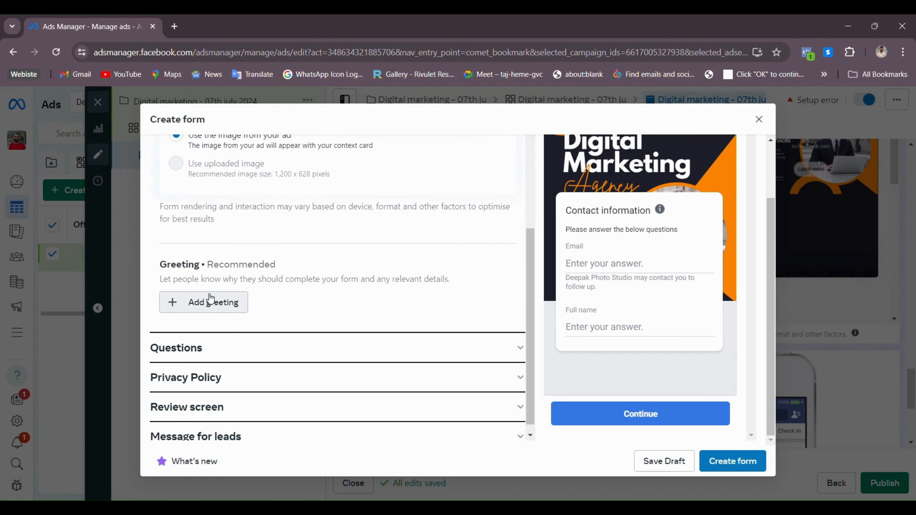
scroll(231, 304, "down", 1)
left_click(432, 335)
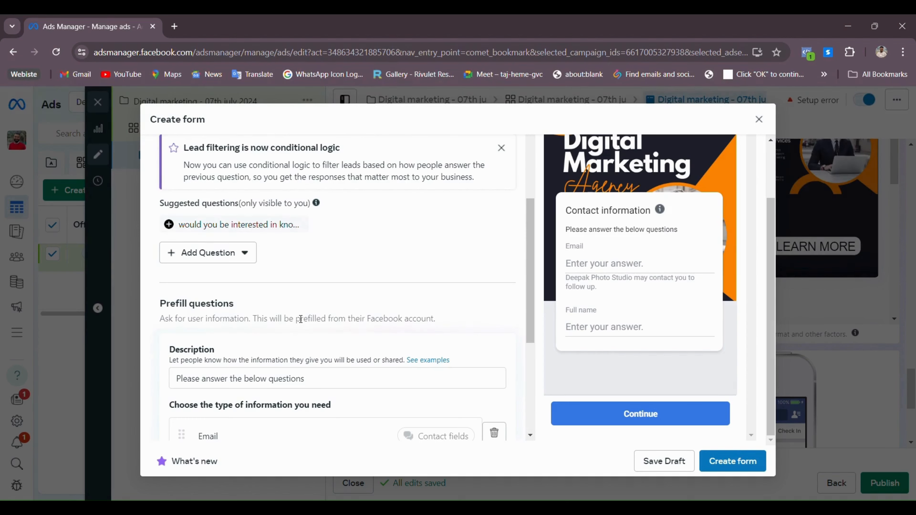
Move Full name above Email, then add a Phone number question above Email
scroll(272, 274, "down", 5)
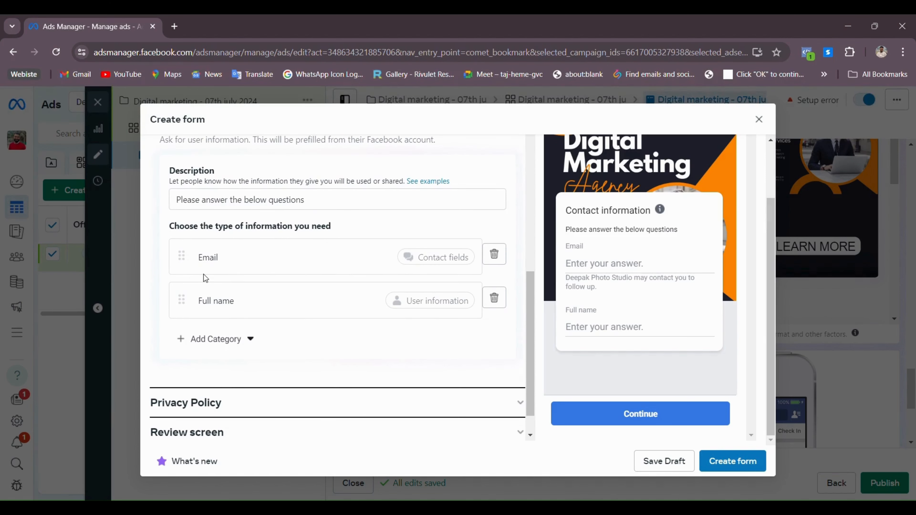
left_click_drag(188, 303, 182, 252)
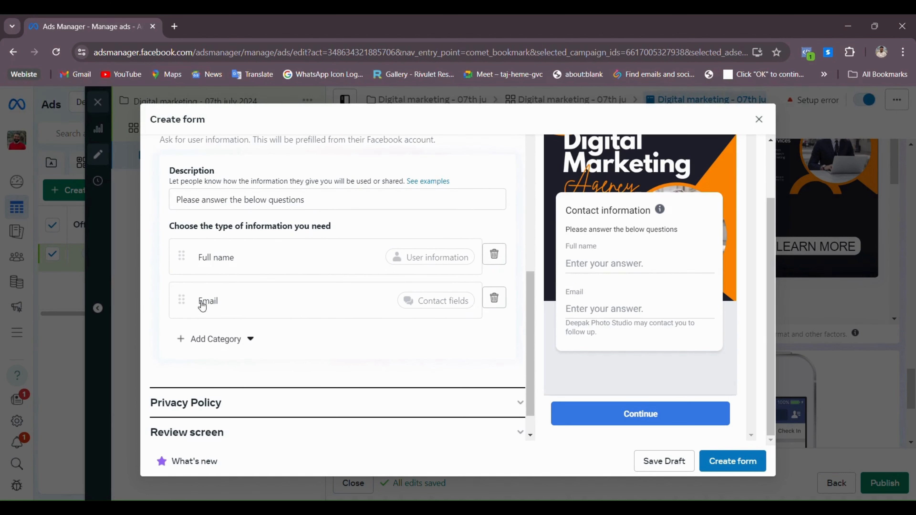
left_click(204, 346)
mouse_move(241, 364)
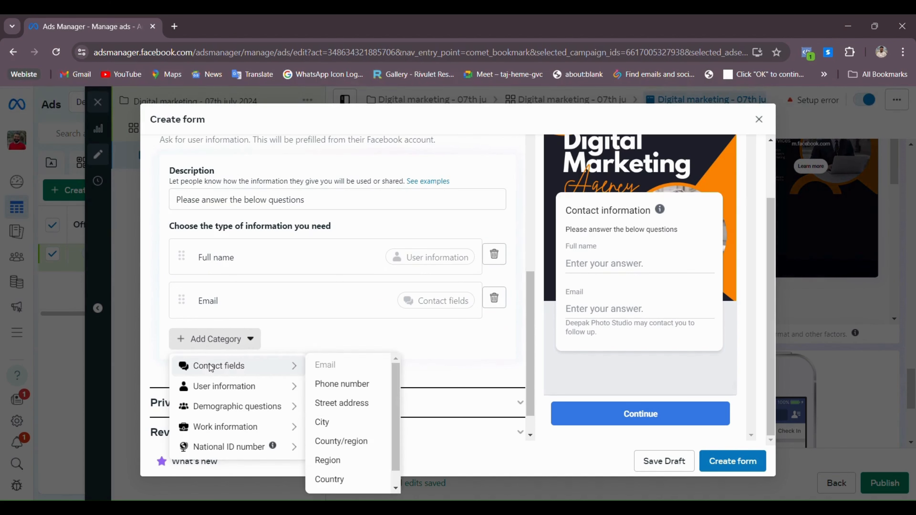
left_click(335, 385)
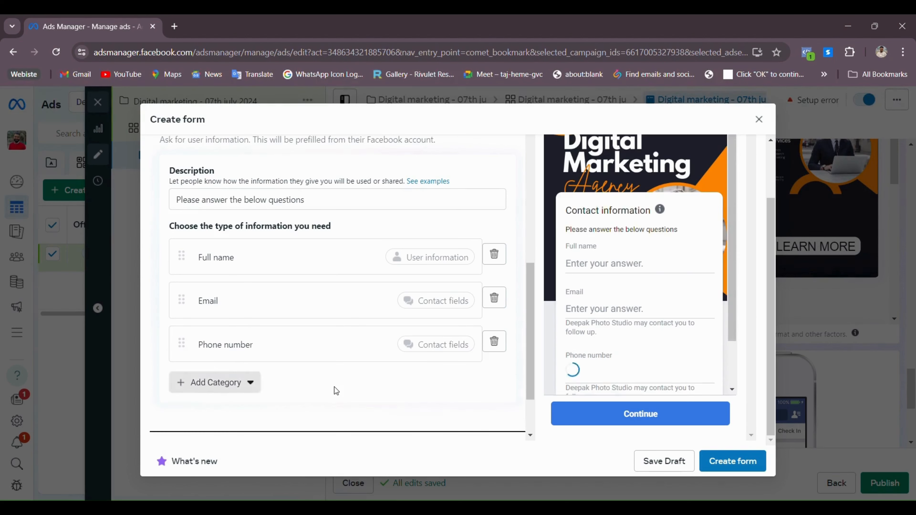
left_click_drag(178, 351, 170, 293)
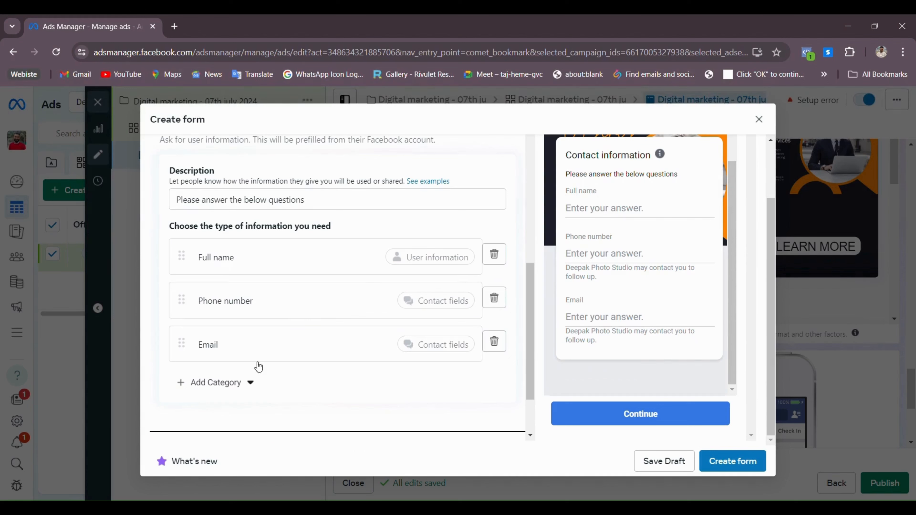
Add Job title and Company name questions from Work information
left_click(206, 387)
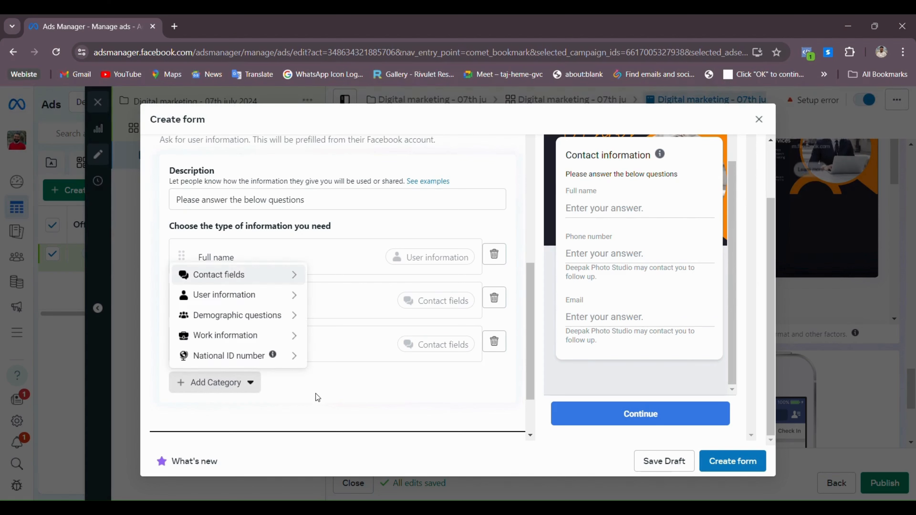
mouse_move(262, 335)
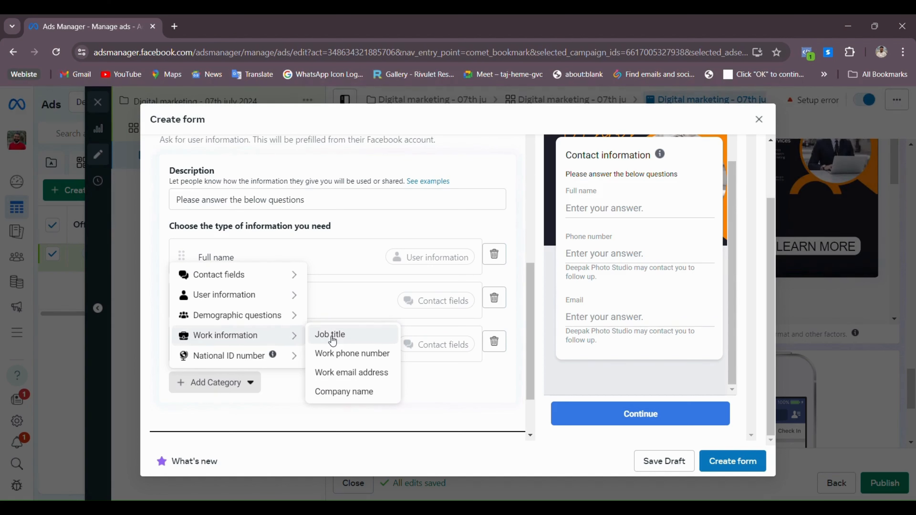
left_click(332, 335)
left_click(215, 426)
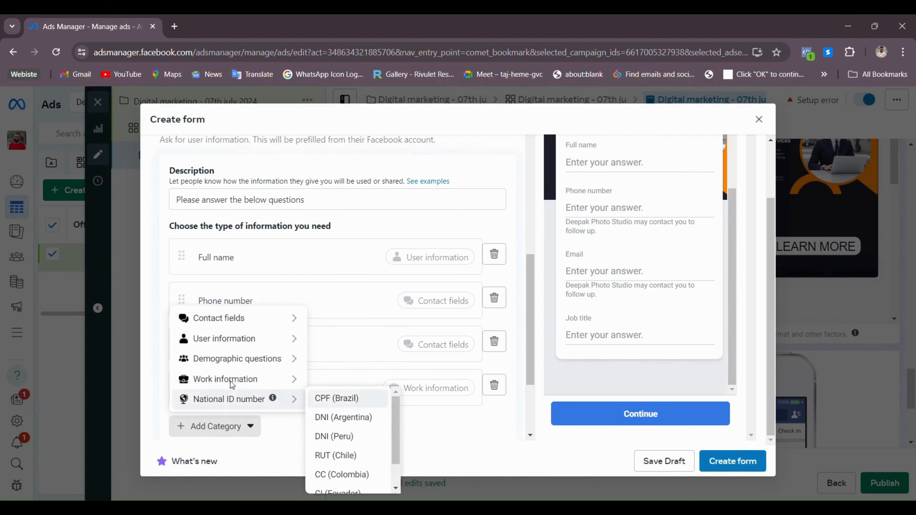
mouse_move(224, 324)
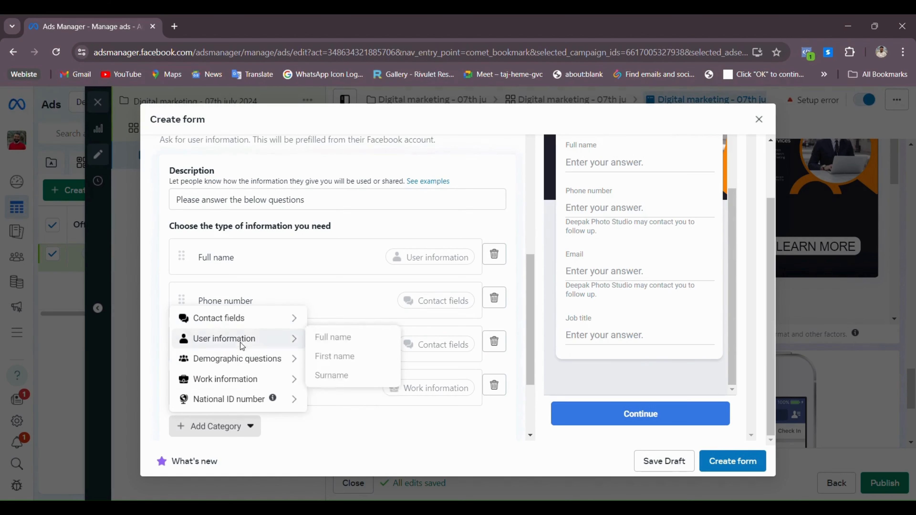
mouse_move(246, 365)
mouse_move(300, 384)
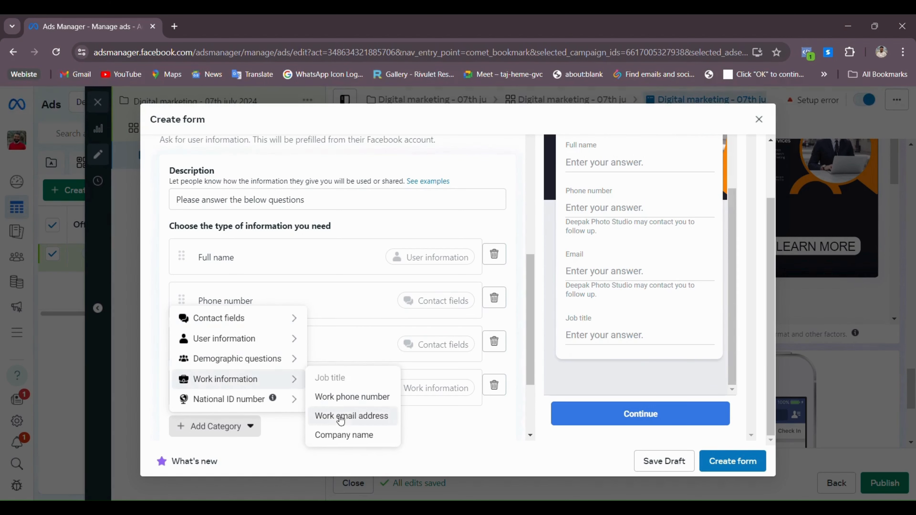
left_click(348, 436)
Expand the form's Privacy Policy section to add a link
scroll(375, 394, "down", 3)
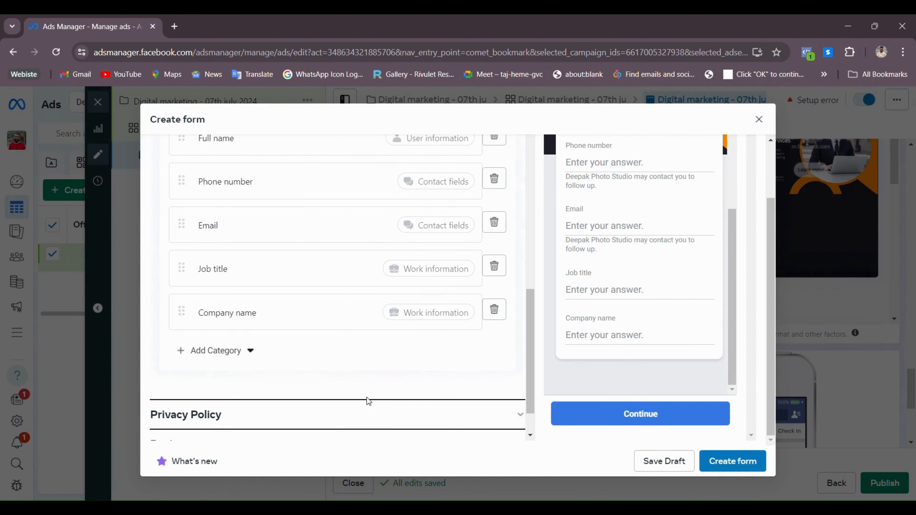
scroll(357, 390, "up", 5)
scroll(347, 381, "down", 3)
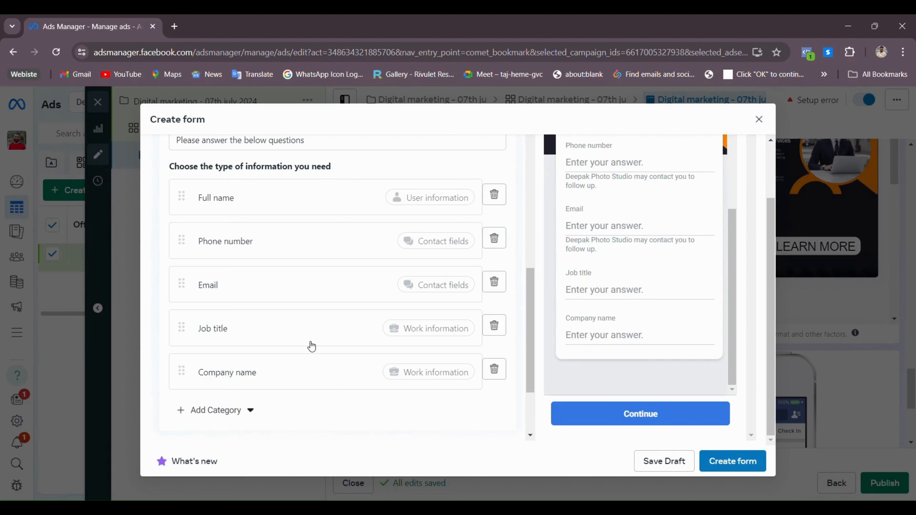
scroll(324, 361, "down", 3)
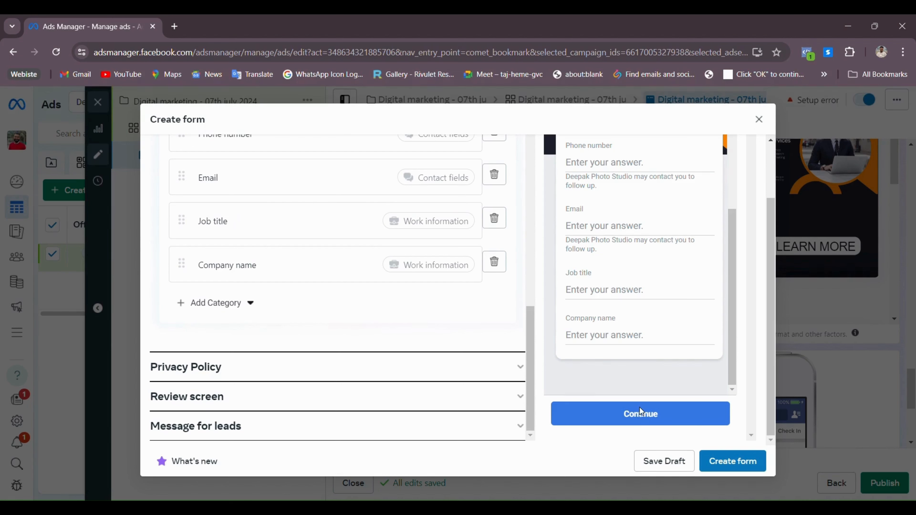
scroll(634, 327, "up", 5)
scroll(634, 328, "down", 4)
scroll(638, 343, "up", 2)
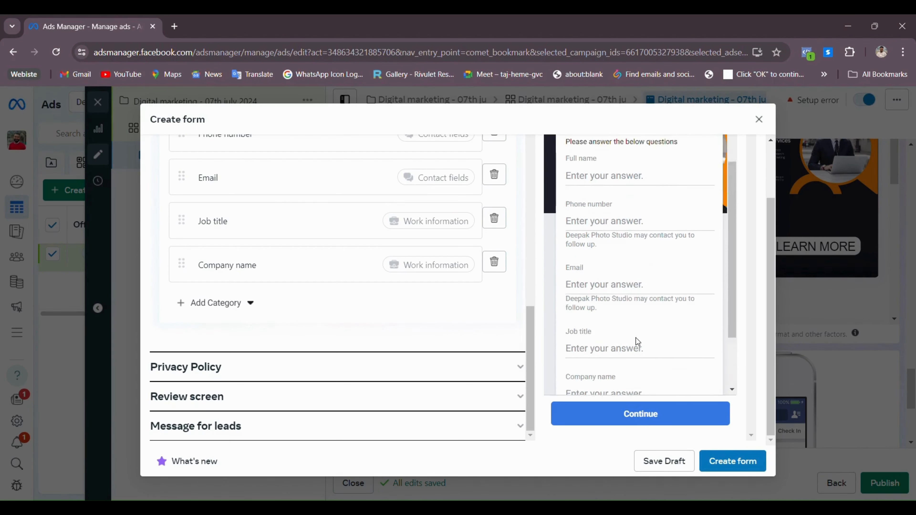
scroll(638, 342, "up", 2)
scroll(635, 245, "down", 3)
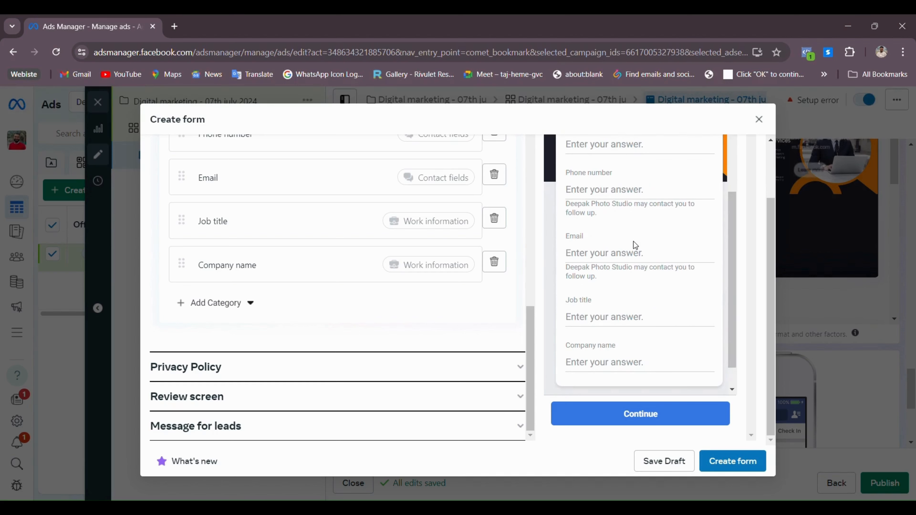
left_click(521, 368)
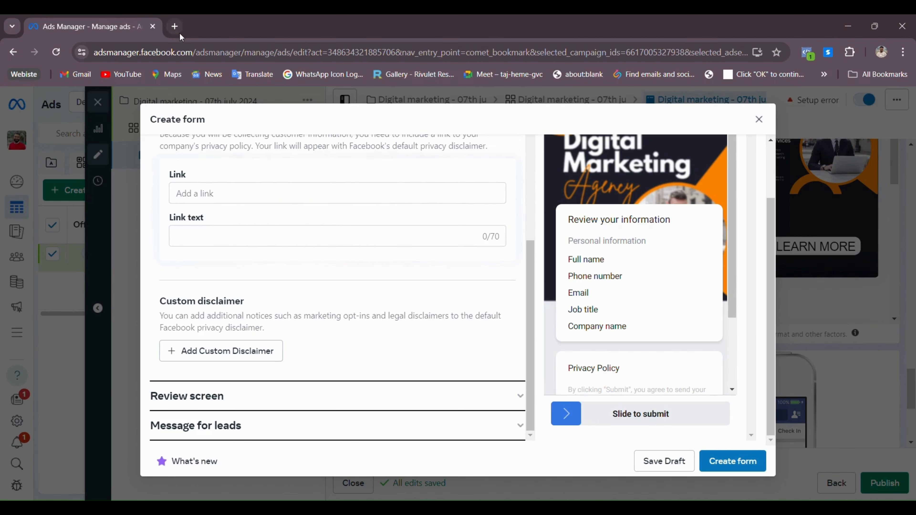
Load thepitchpoint.com, The Pitch Point homepage, in a new Chrome tab
left_click(175, 27)
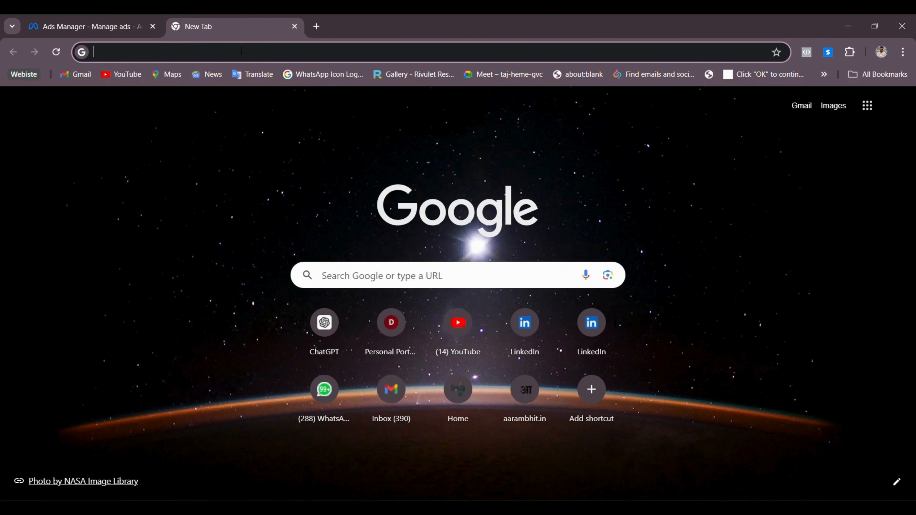
type("the")
key("Return")
left_click(242, 50)
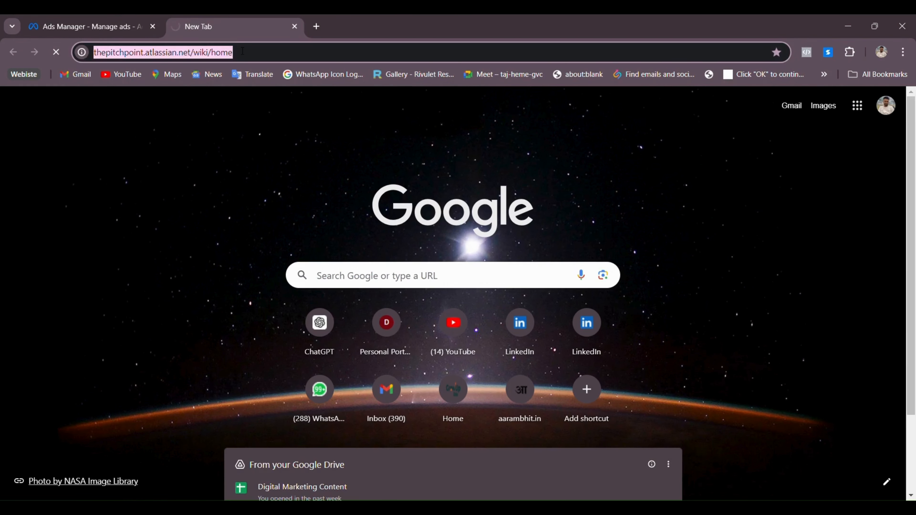
type("thepitc")
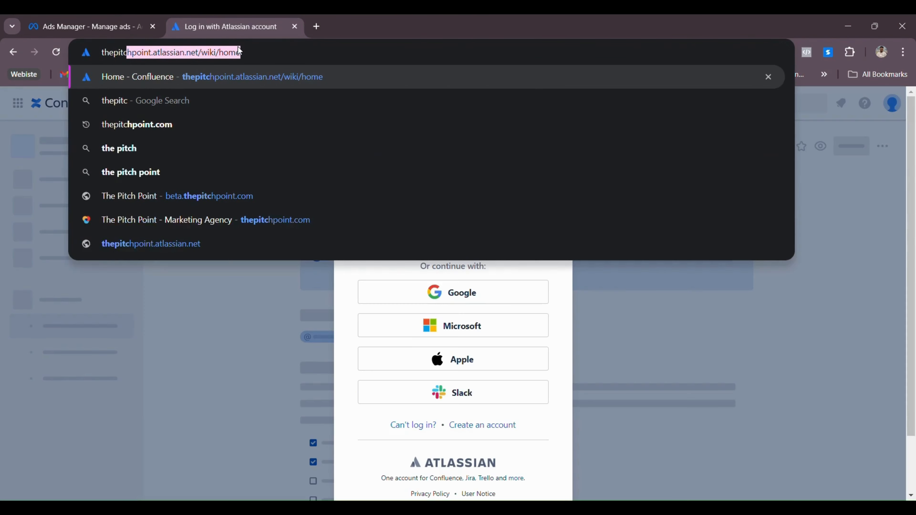
type("hp")
key("Return")
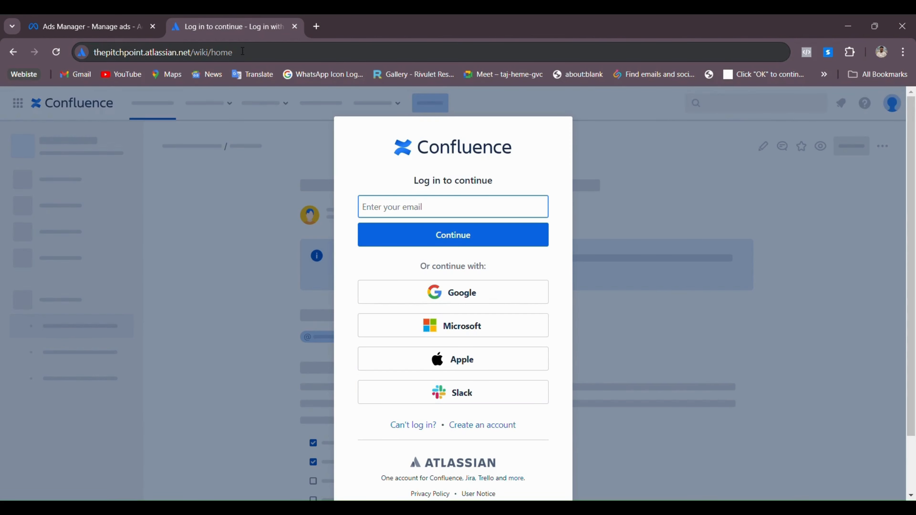
left_click(242, 51)
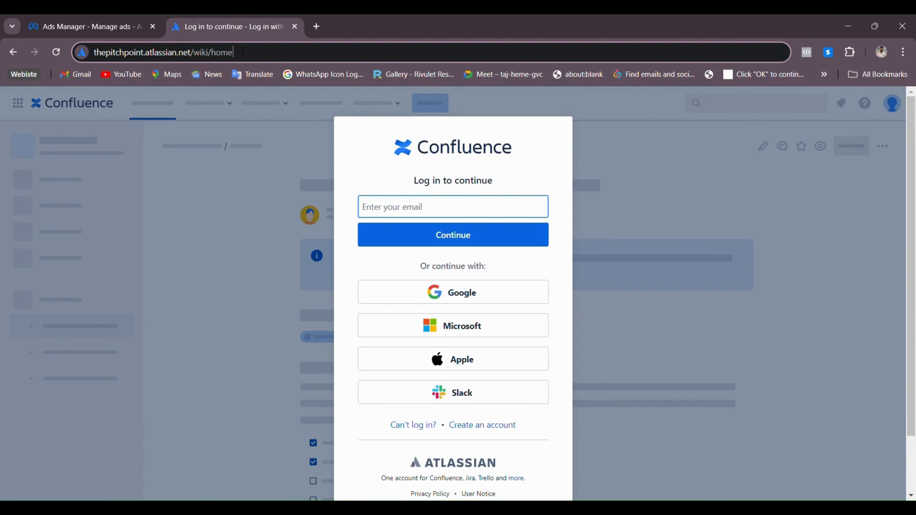
key("ctrl+a")
type("thep")
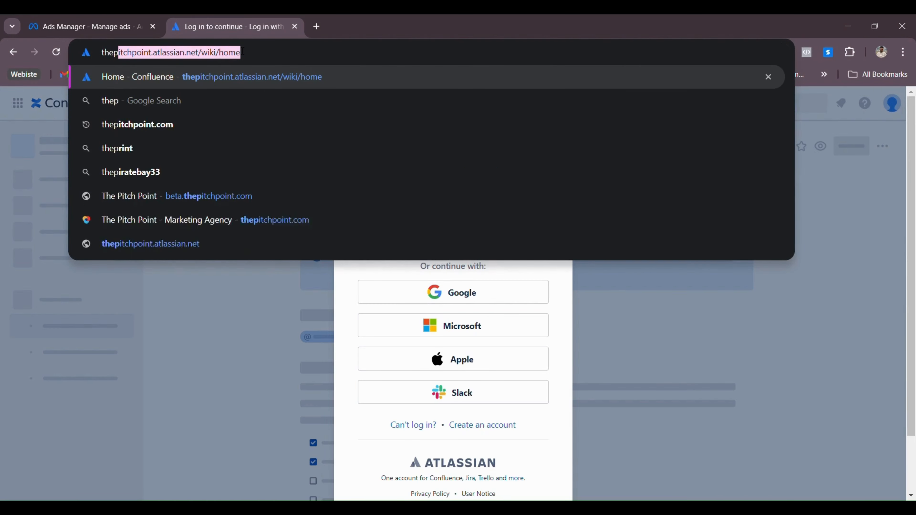
type("itchpoint")
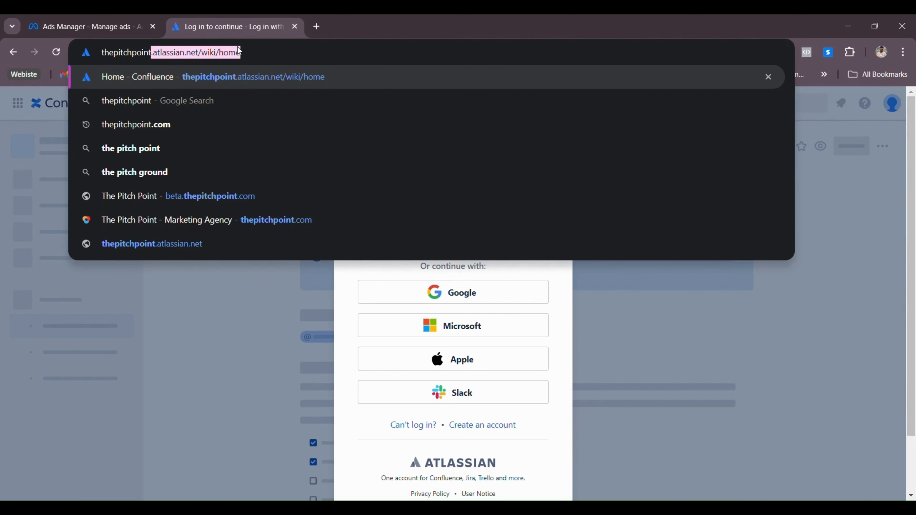
type(".com")
key("Return")
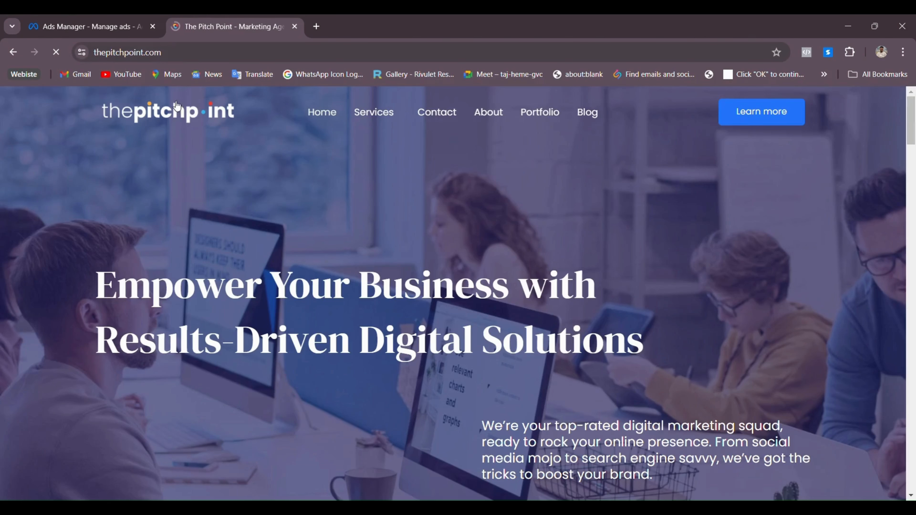
Check The Pitch Point's footer, then try loading the site's /privacypolicy address
scroll(603, 225, "down", 15)
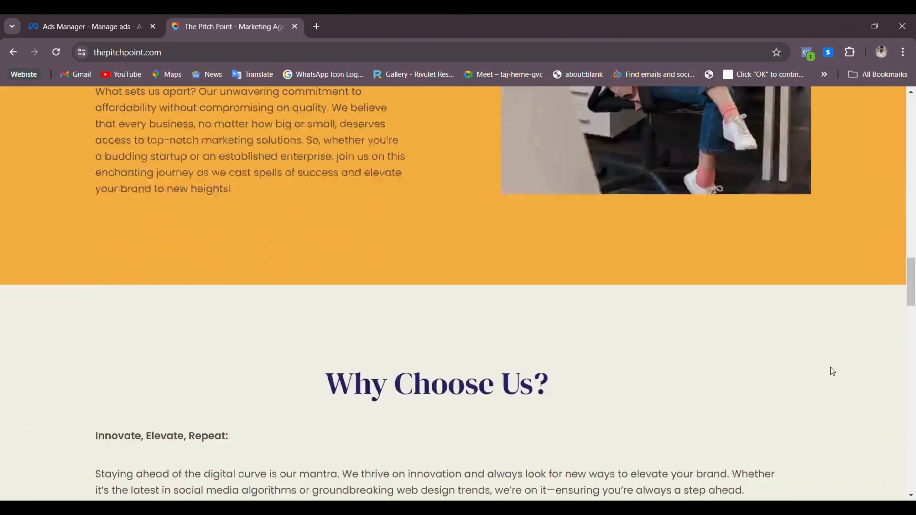
scroll(830, 368, "down", 5)
scroll(906, 375, "down", 20)
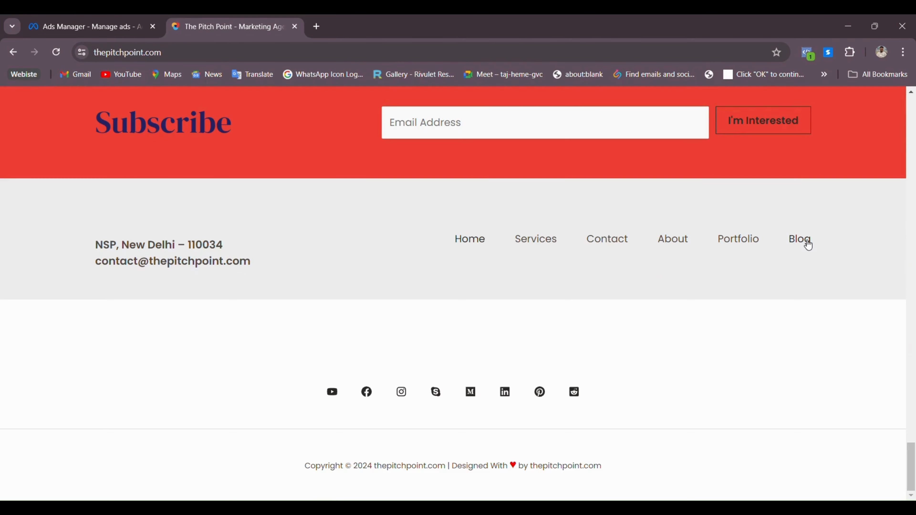
left_click(345, 60)
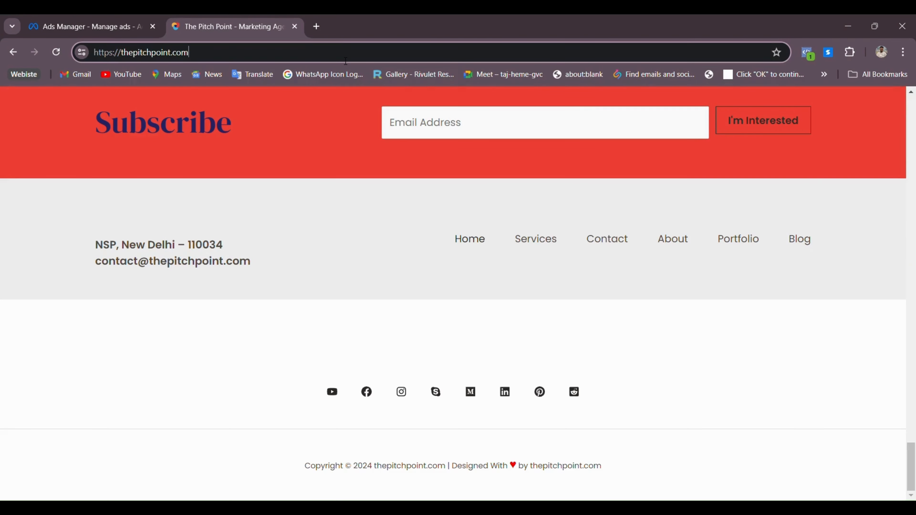
type("/priva")
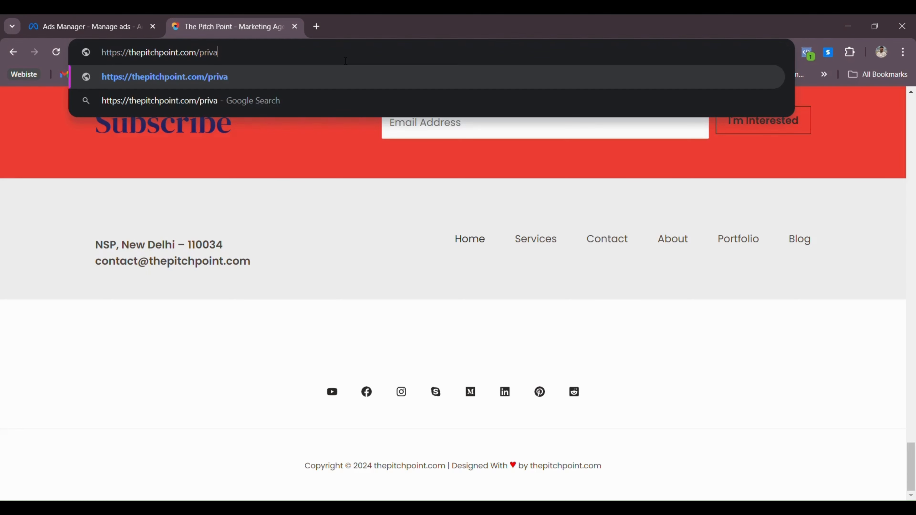
type("cypolic")
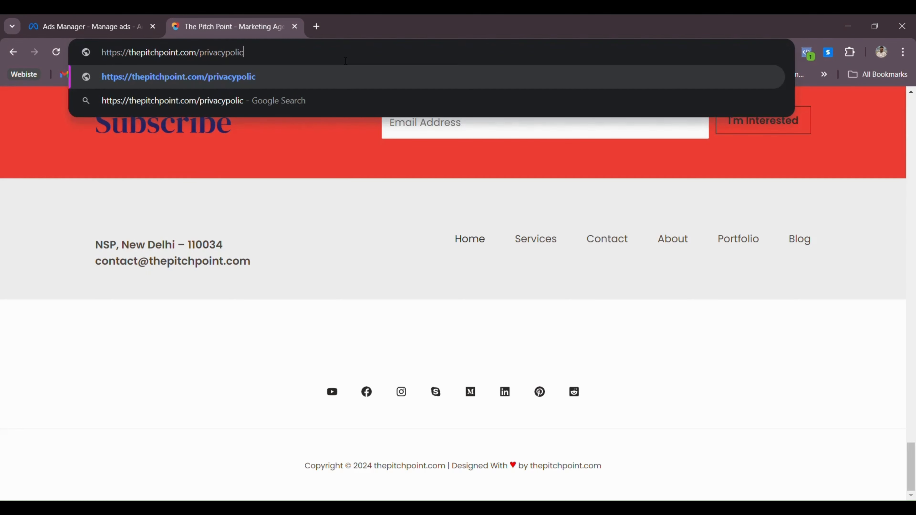
type("y")
key("Return")
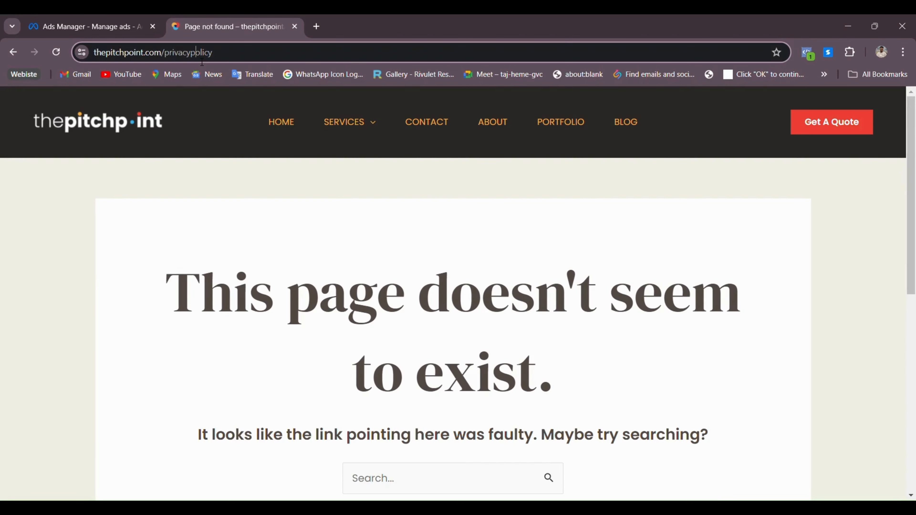
Correct the address to thepitchpoint.com/privacy-policy, copy it, and return to Ads Manager
left_click(197, 55)
left_click(207, 58)
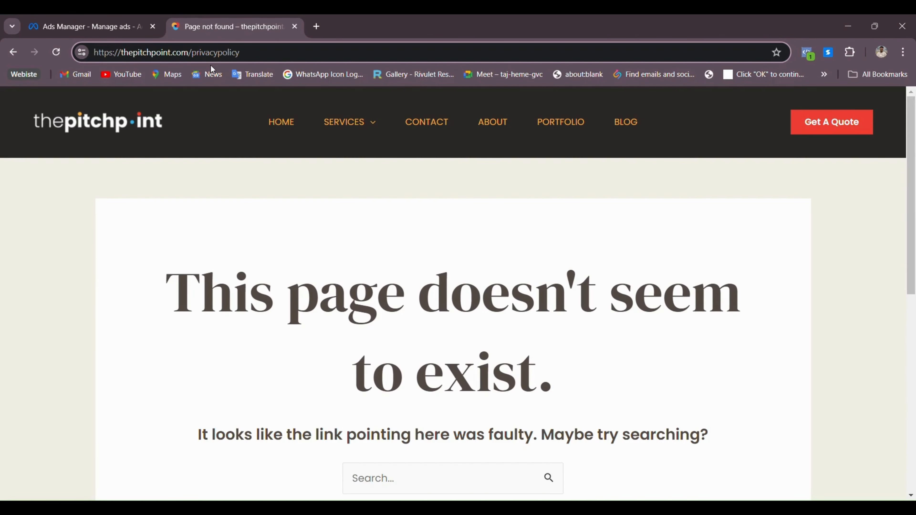
left_click(211, 66)
left_click(231, 57)
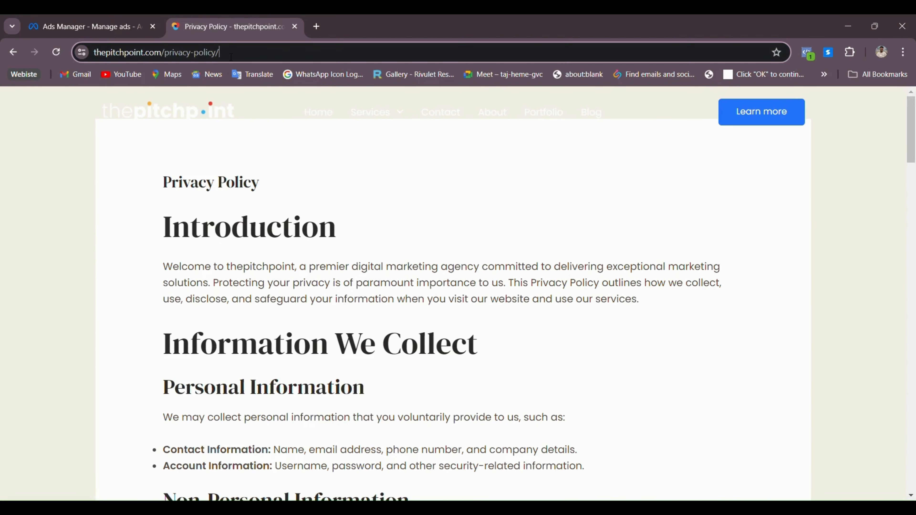
key("ctrl+a")
left_click(294, 26)
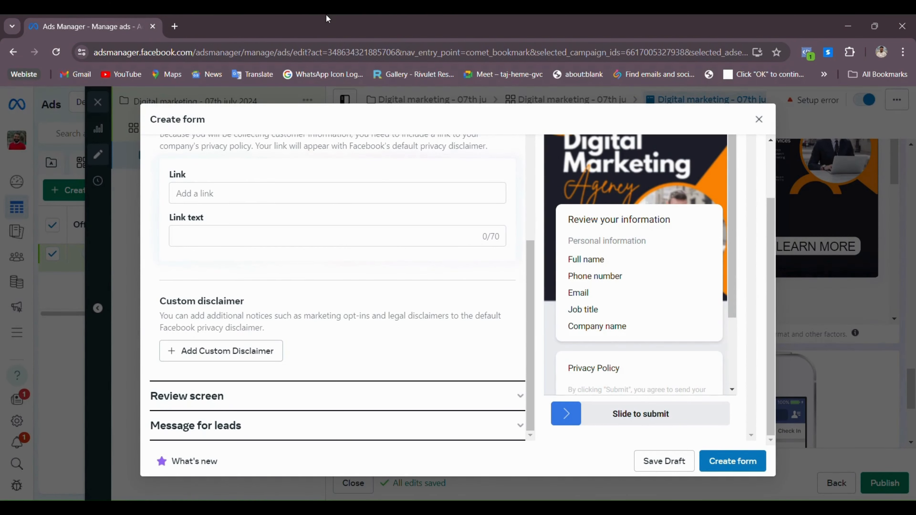
Scroll the lead form up to the Privacy Policy section header
scroll(365, 240, "up", 3)
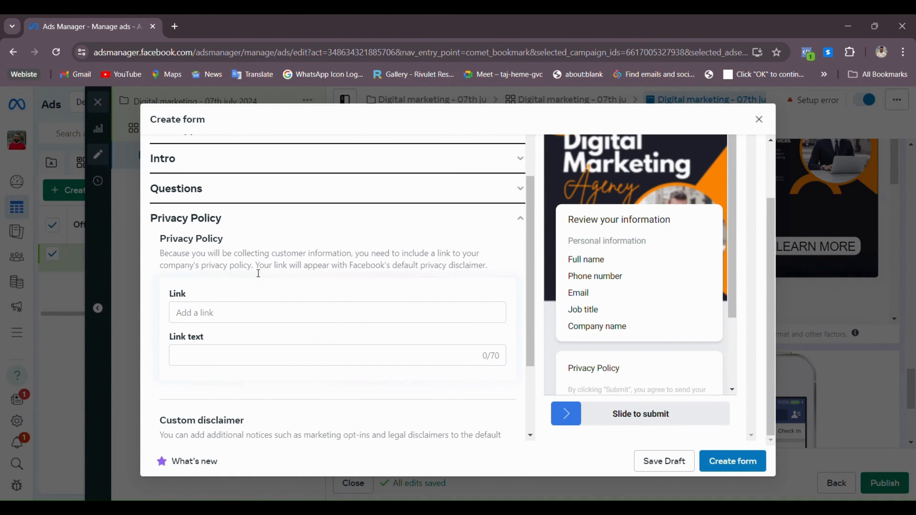
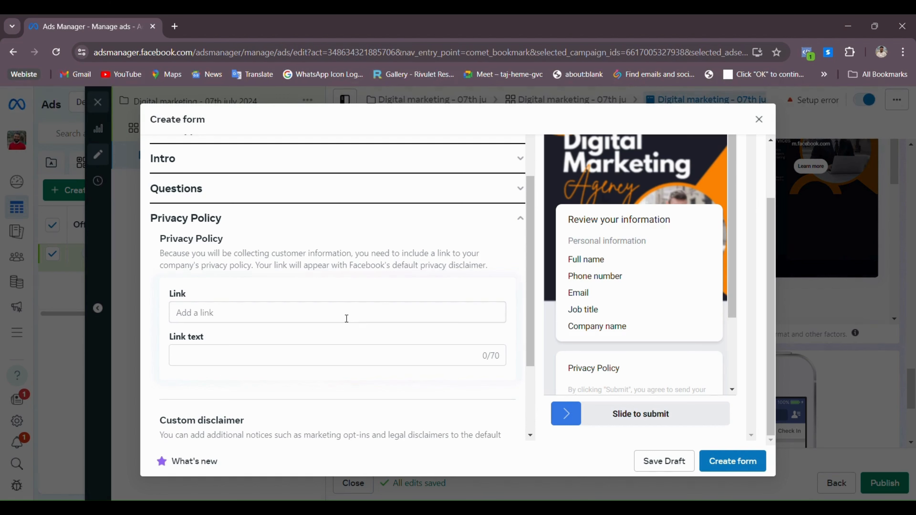
Paste thepitchpoint.com/privacy-policy/ into the privacy policy Link field
left_click(346, 318)
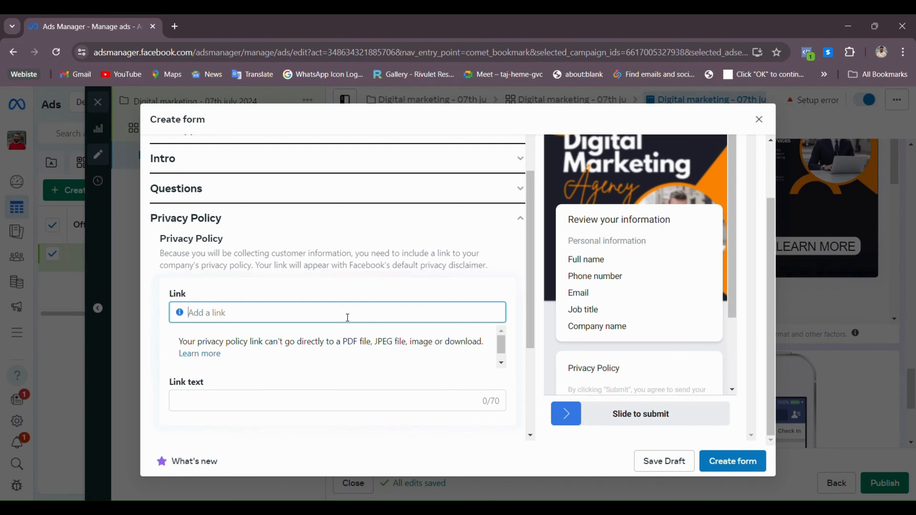
type("https://thepitchpoint.com/privacy-policy/")
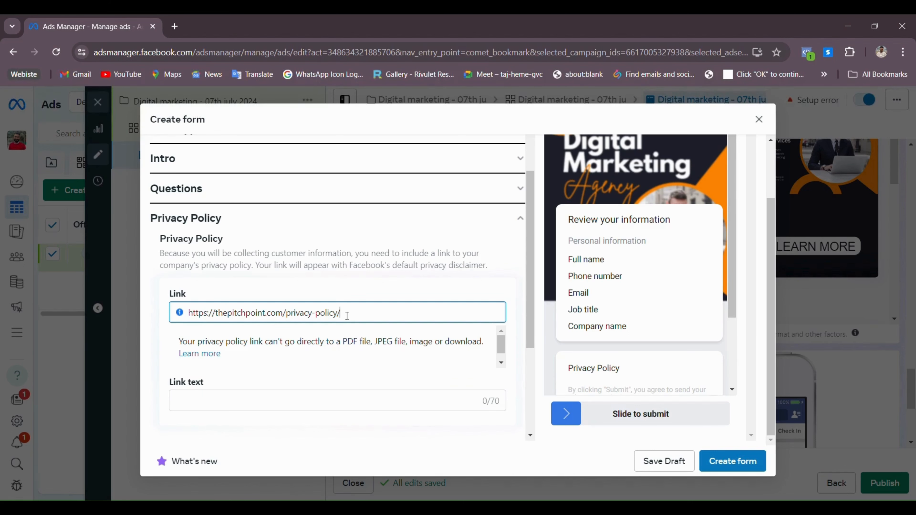
scroll(431, 294, "down", 5)
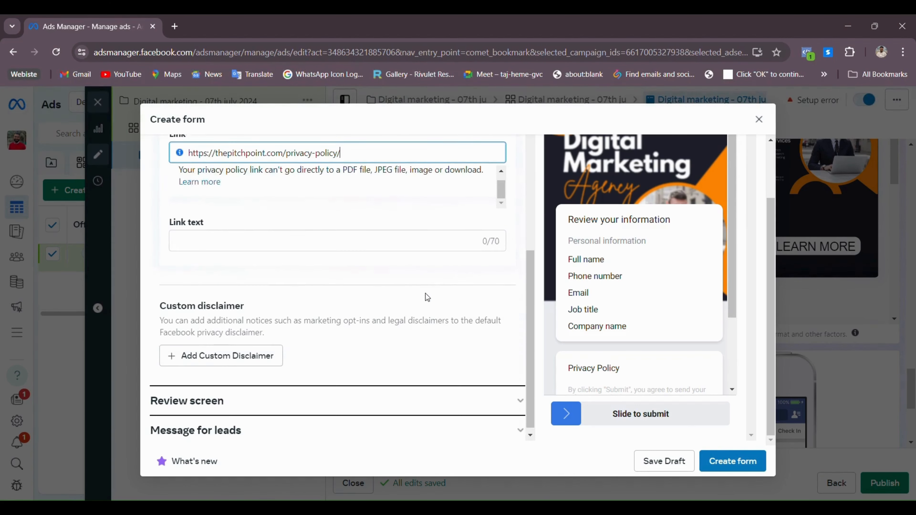
Enter 'privacy policy' as the link text and expand the Review screen section
left_click(242, 243)
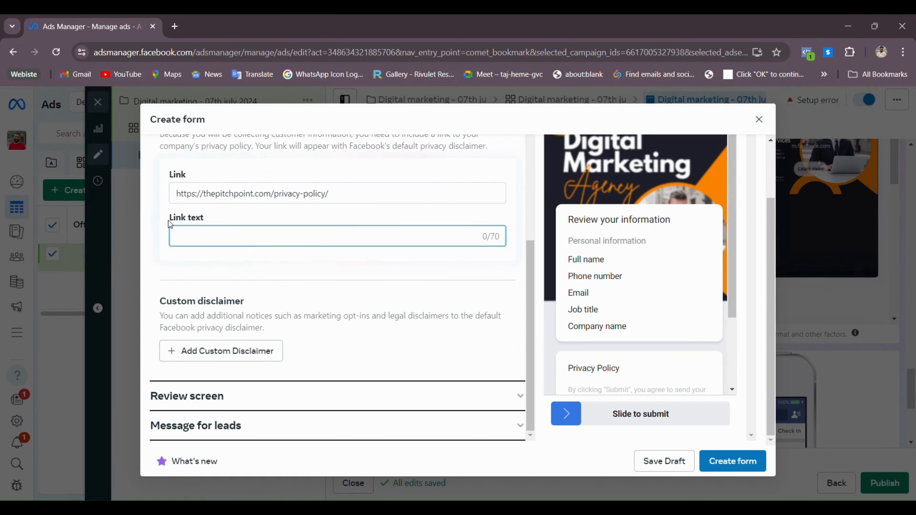
triple_click(243, 219)
left_click(263, 243)
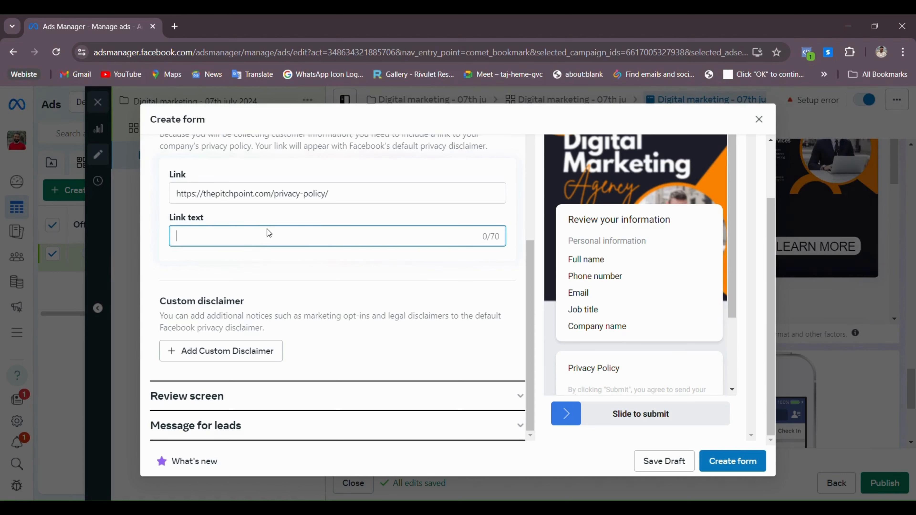
type("privacy policy")
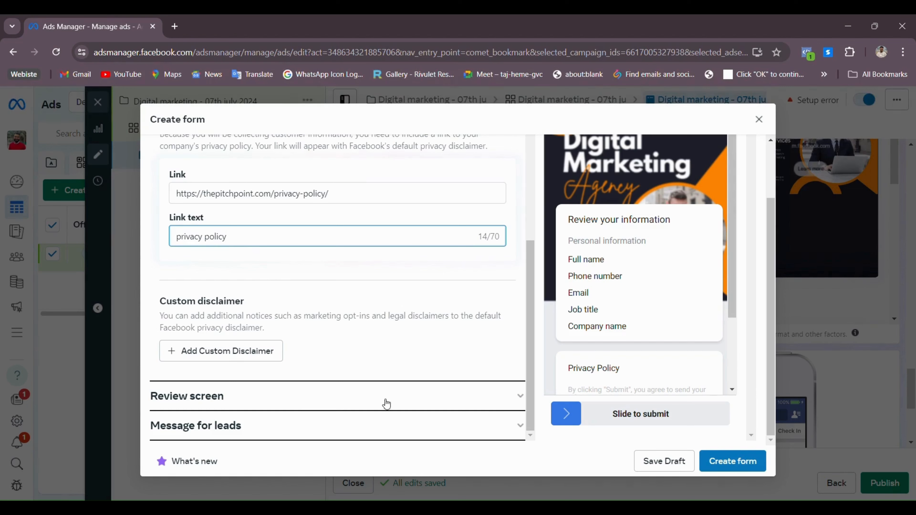
left_click(335, 405)
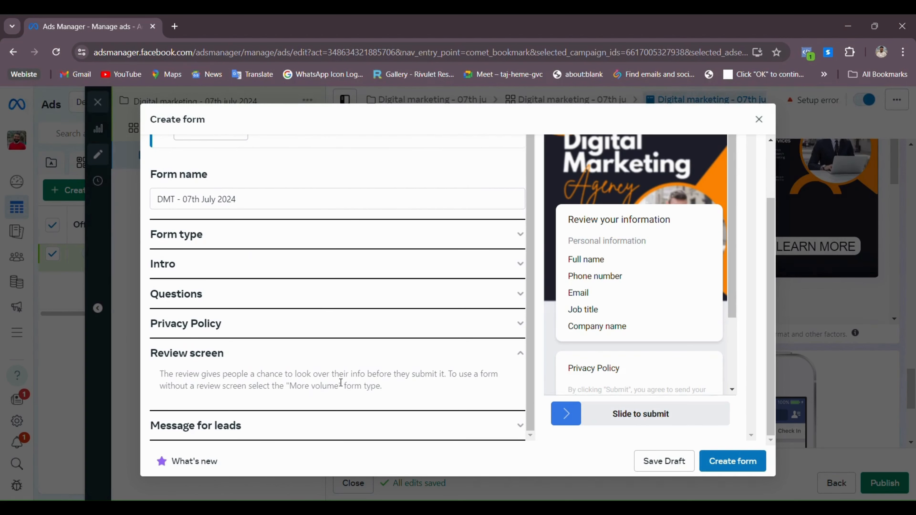
Review the preview's contact fields, including Job title, and scroll down to Message for leads
scroll(618, 334, "down", 2)
scroll(628, 274, "up", 2)
scroll(583, 156, "down", 2)
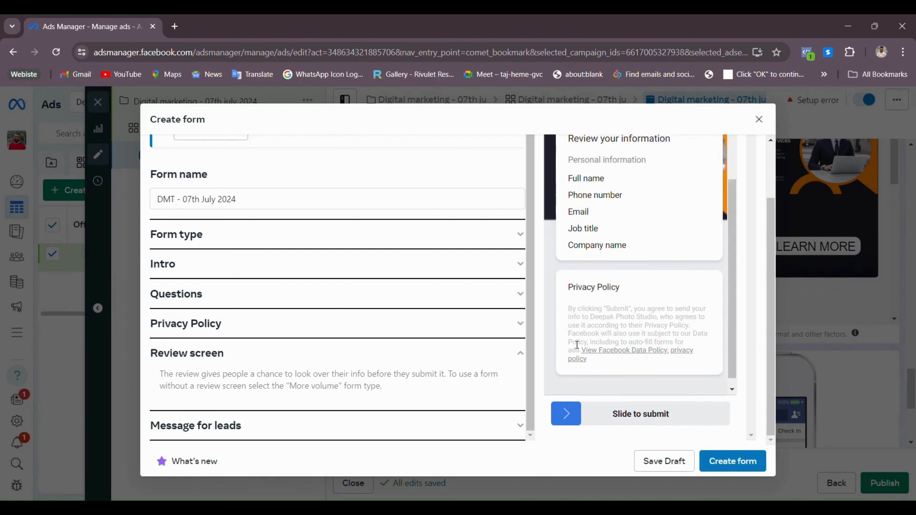
scroll(613, 231, "up", 5)
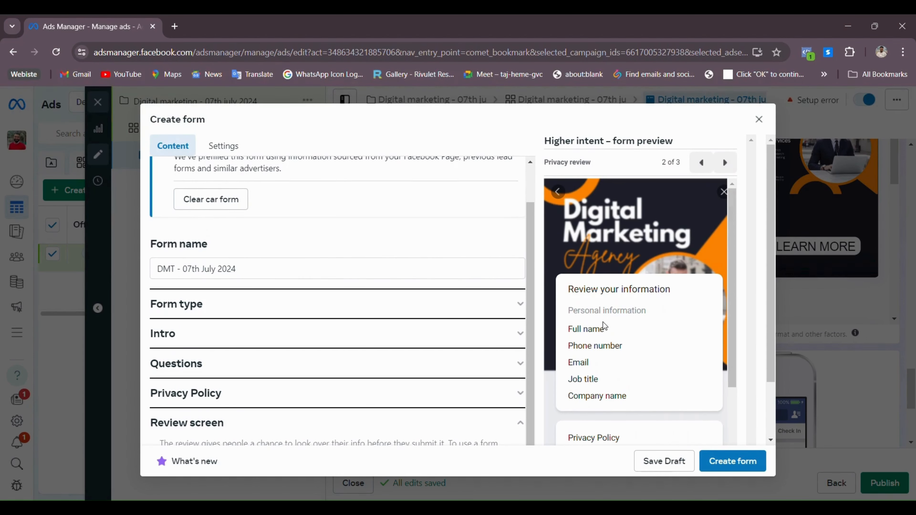
left_click_drag(578, 346, 644, 362)
triple_click(624, 380)
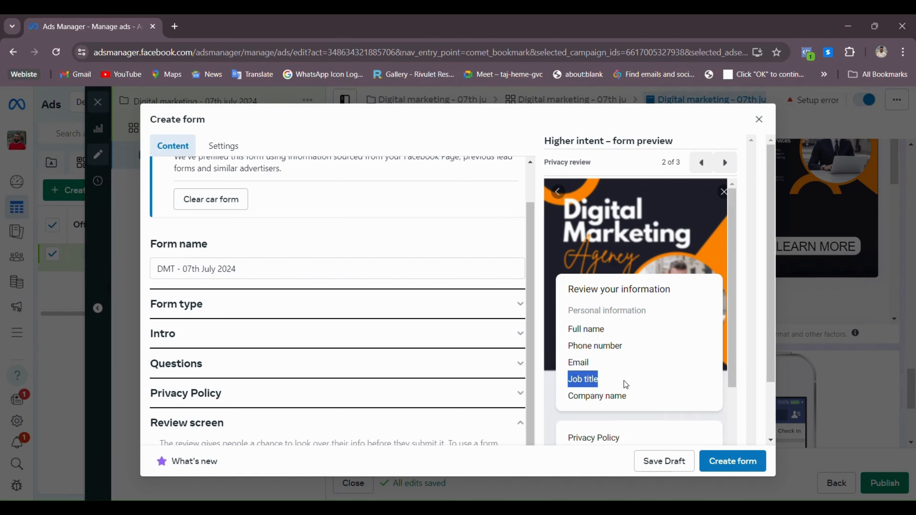
scroll(632, 346, "down", 3)
scroll(631, 347, "down", 2)
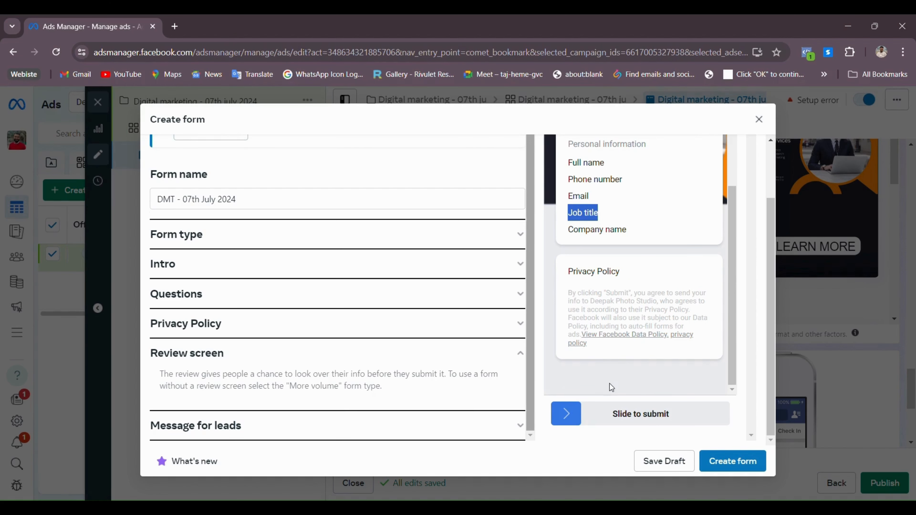
Expand Message for leads and check the thank-you headline
left_click(382, 428)
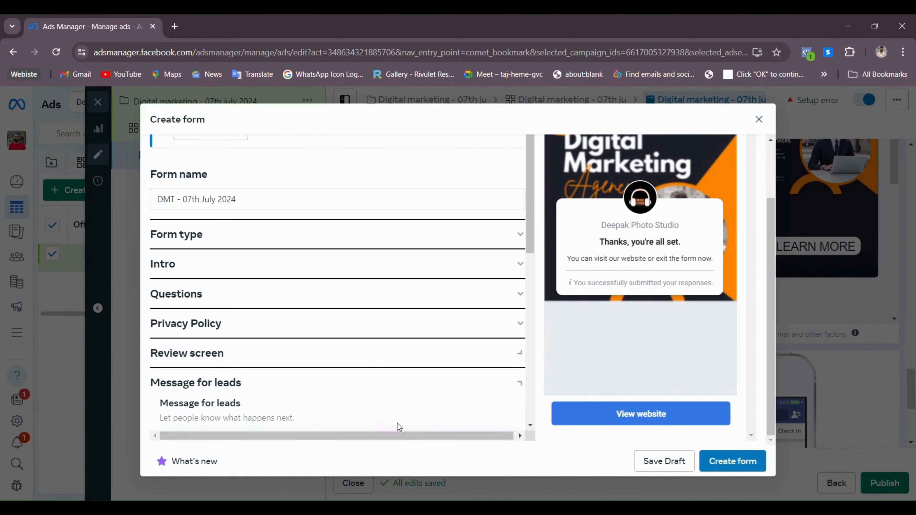
scroll(395, 361, "down", 5)
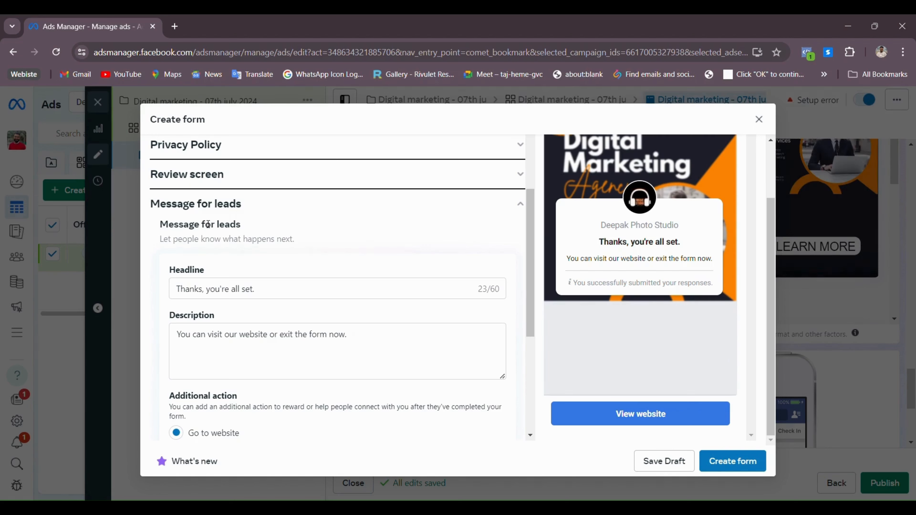
left_click(256, 289)
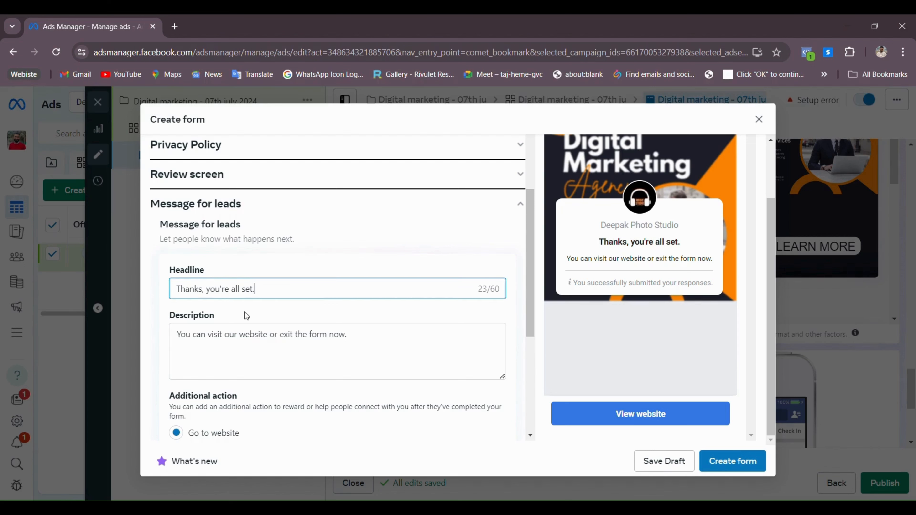
scroll(252, 344, "down", 3)
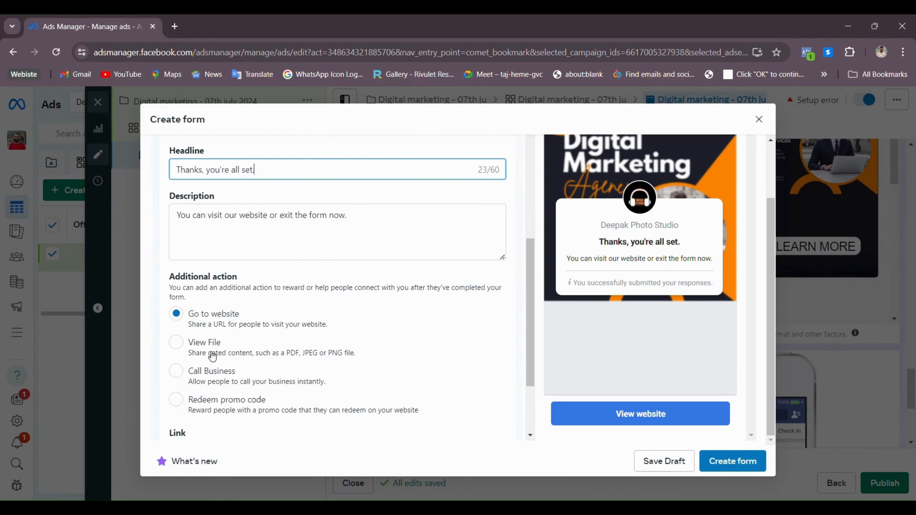
Set the additional action to Call Business with country code IN +91 and the business phone number
left_click(202, 372)
scroll(300, 320, "down", 3)
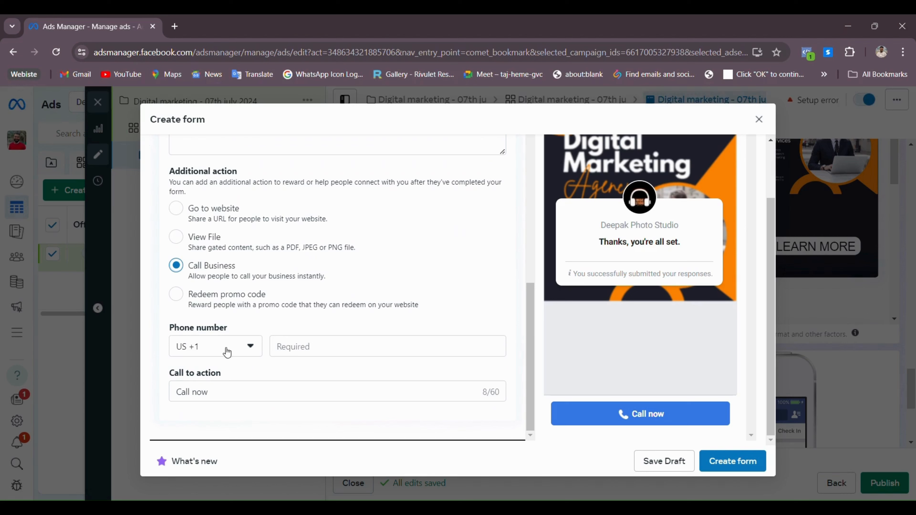
left_click(227, 352)
type("indi")
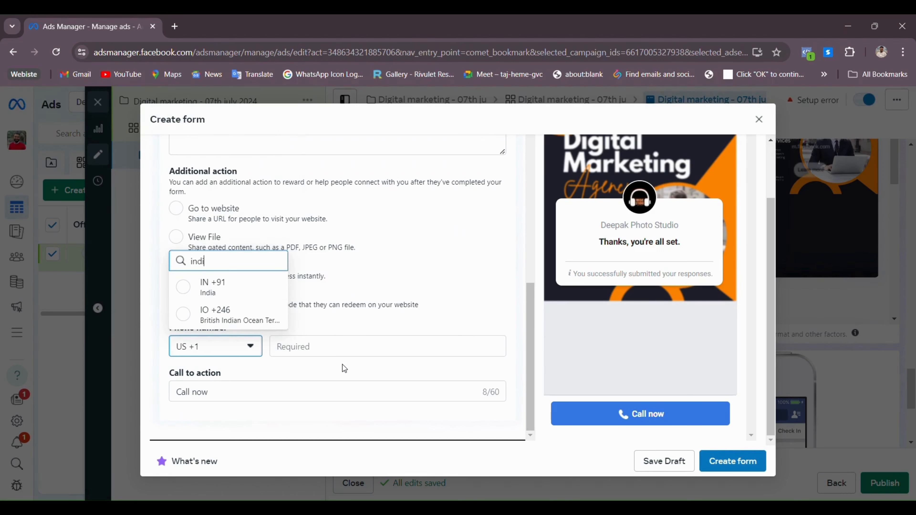
left_click(252, 292)
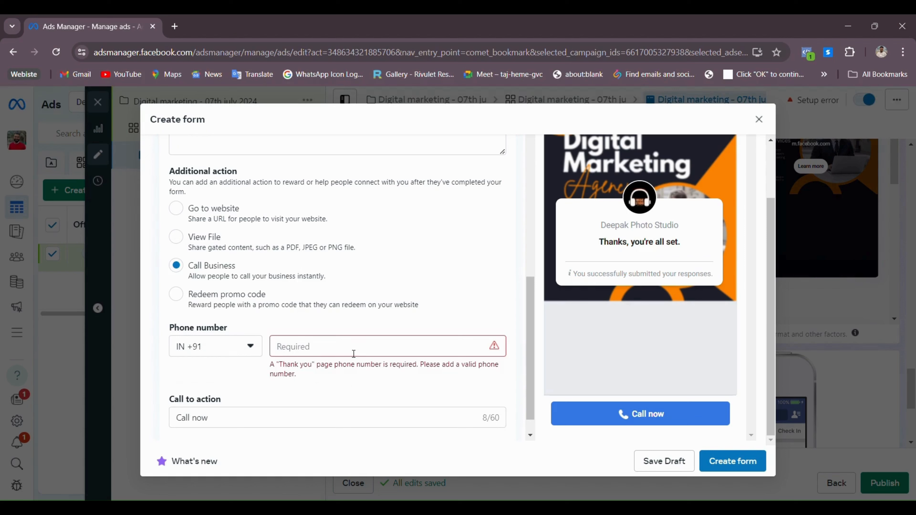
left_click(353, 352)
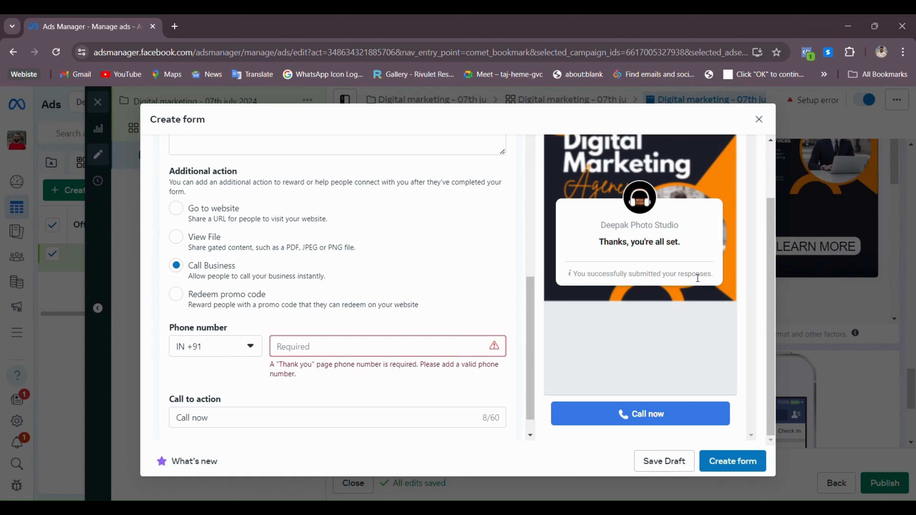
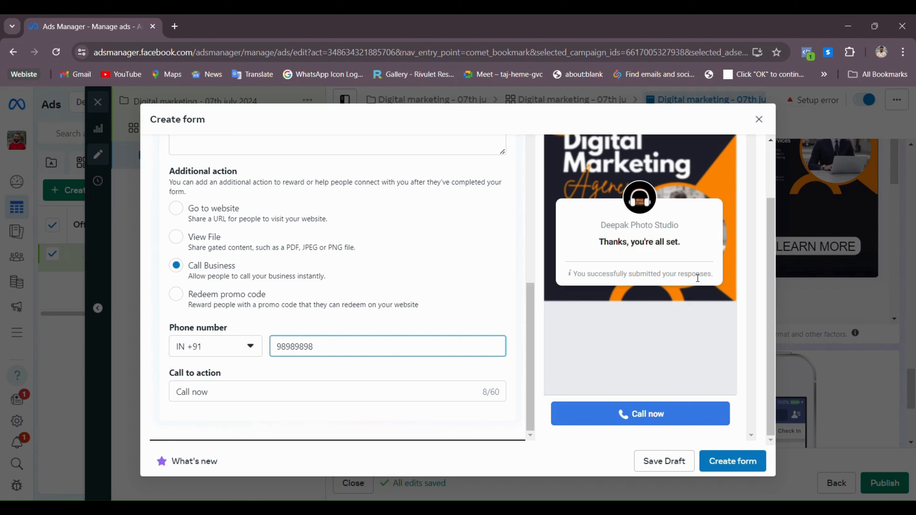
Keep 'Call now' as the call-to-action text
left_click(319, 397)
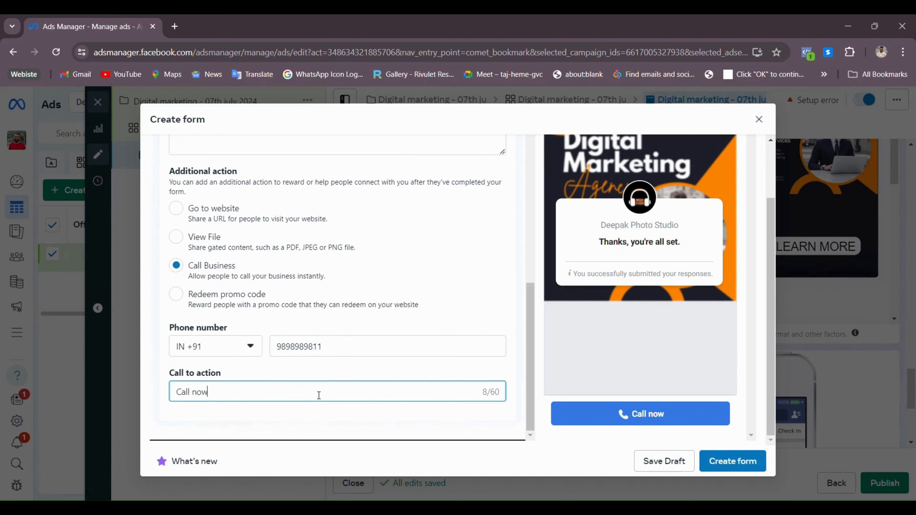
triple_click(319, 395)
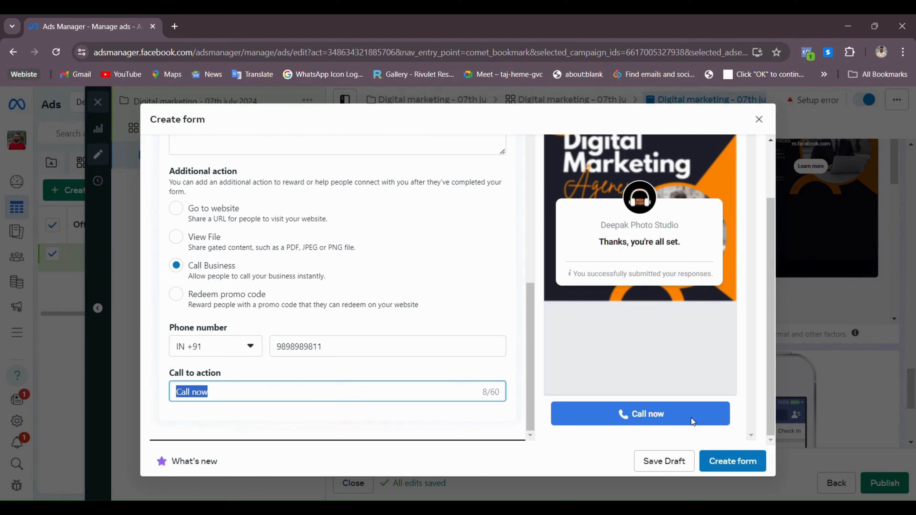
left_click(439, 433)
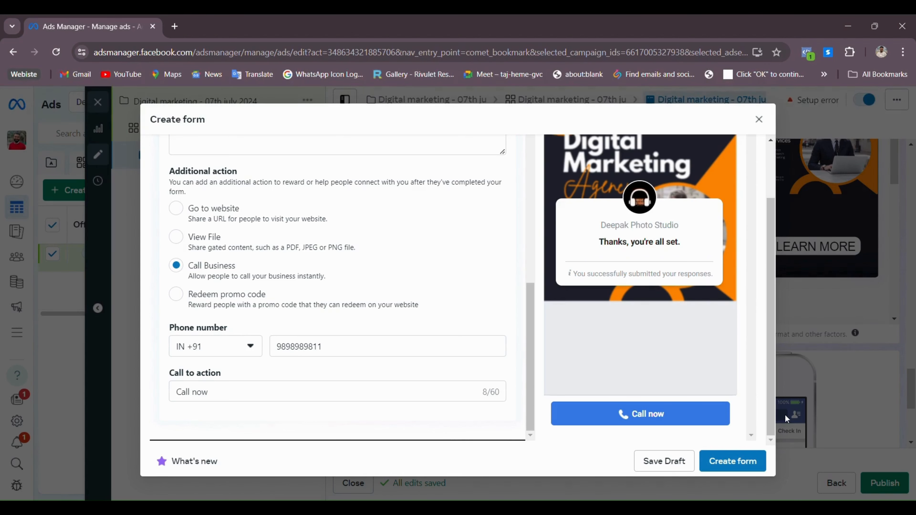
scroll(498, 367, "up", 20)
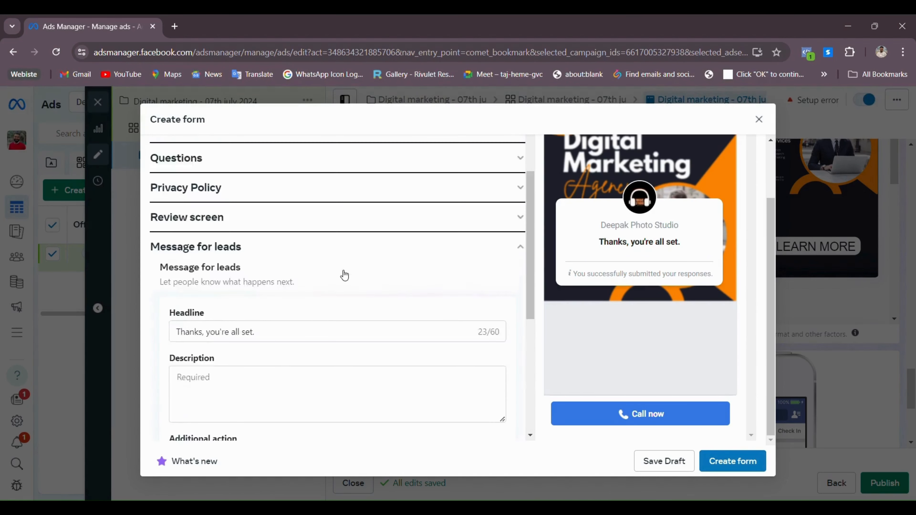
Attempt to create the form and jump to the missing-description error
left_click(733, 462)
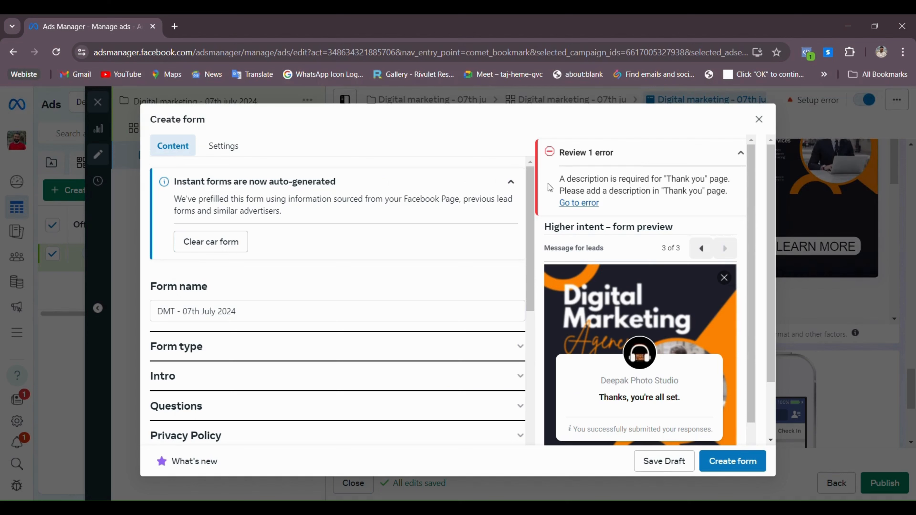
left_click_drag(548, 184, 738, 188)
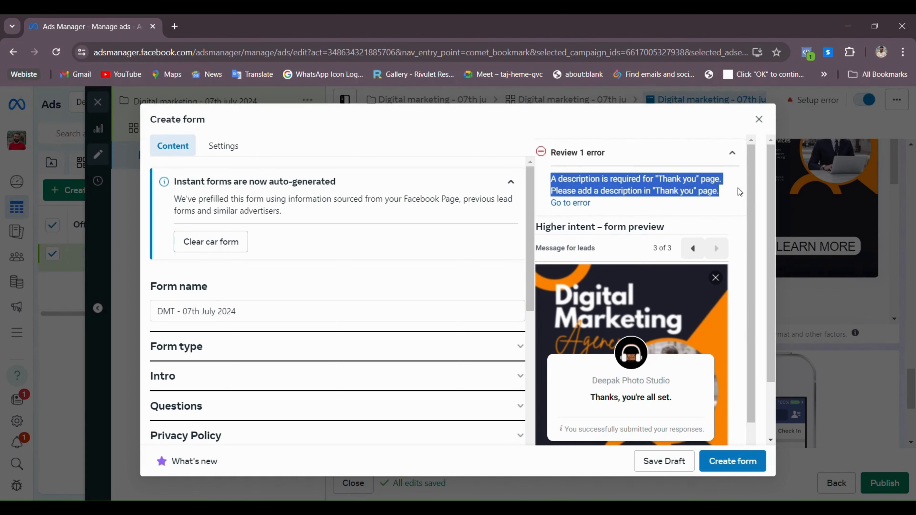
left_click(580, 205)
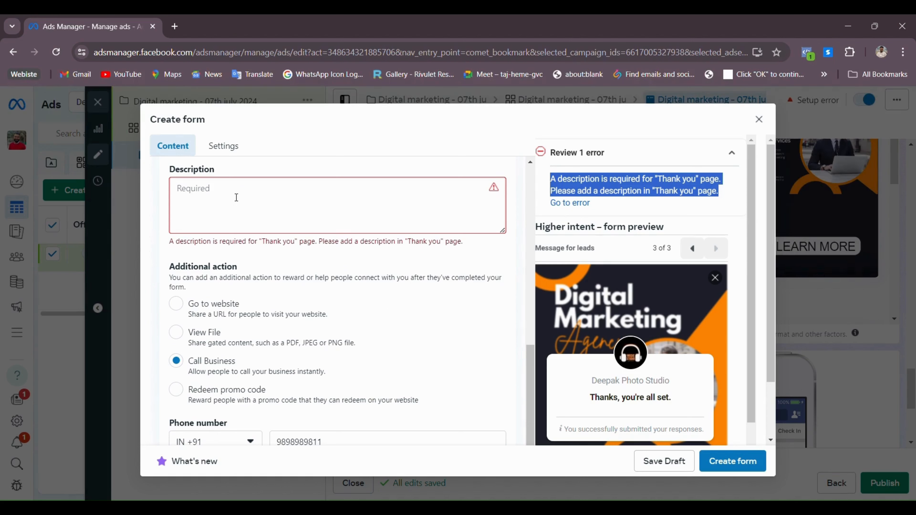
Type 'Now we will call you to explain about our services' as the Thank you description
left_click(236, 198)
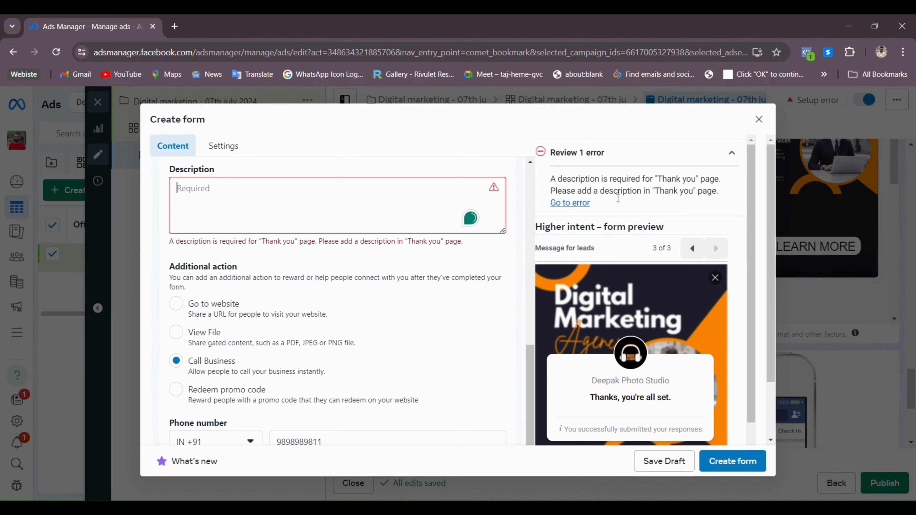
scroll(329, 202, "up", 3)
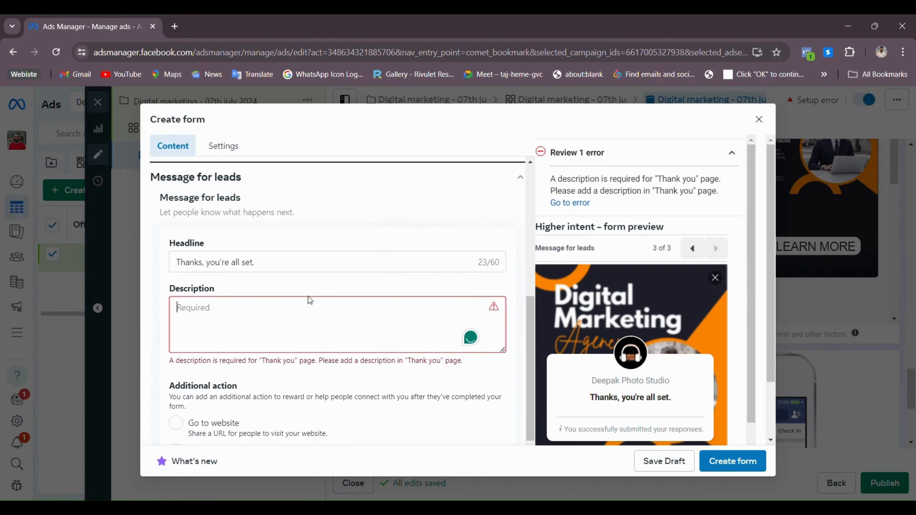
scroll(307, 297, "down", 2)
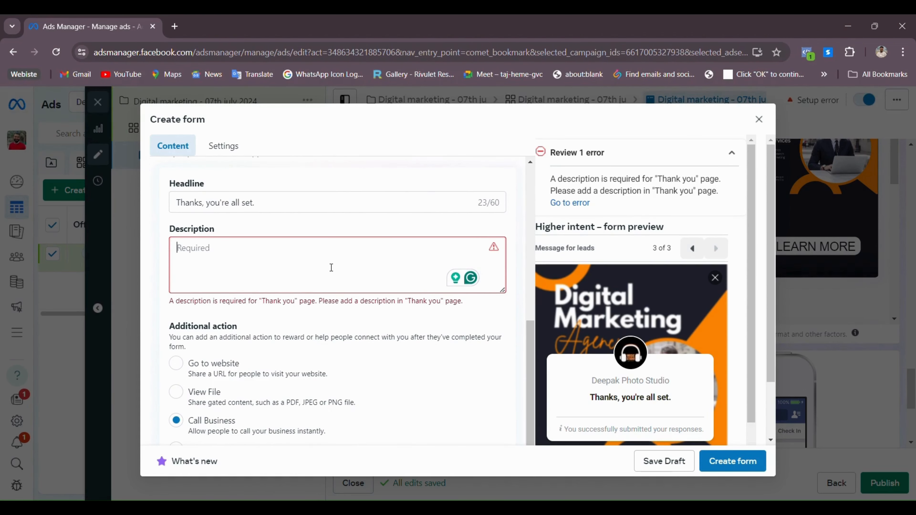
type("Now ")
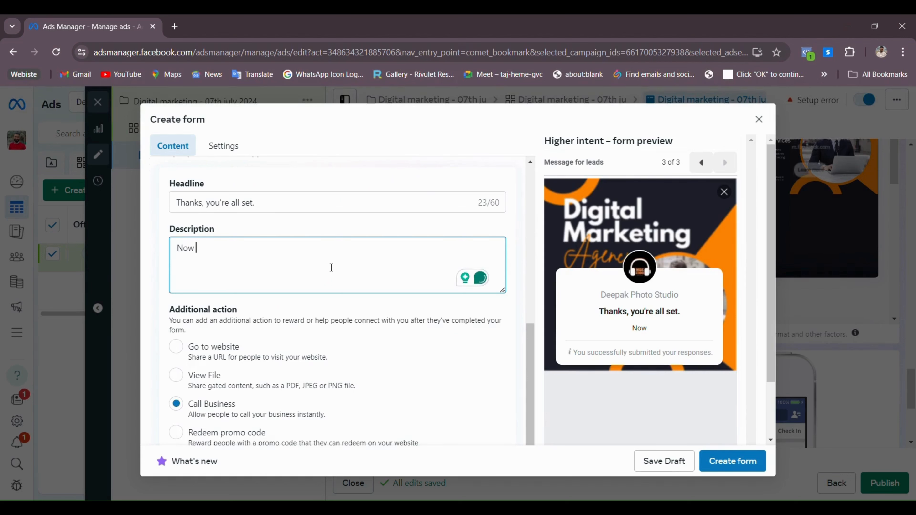
type("we will call ")
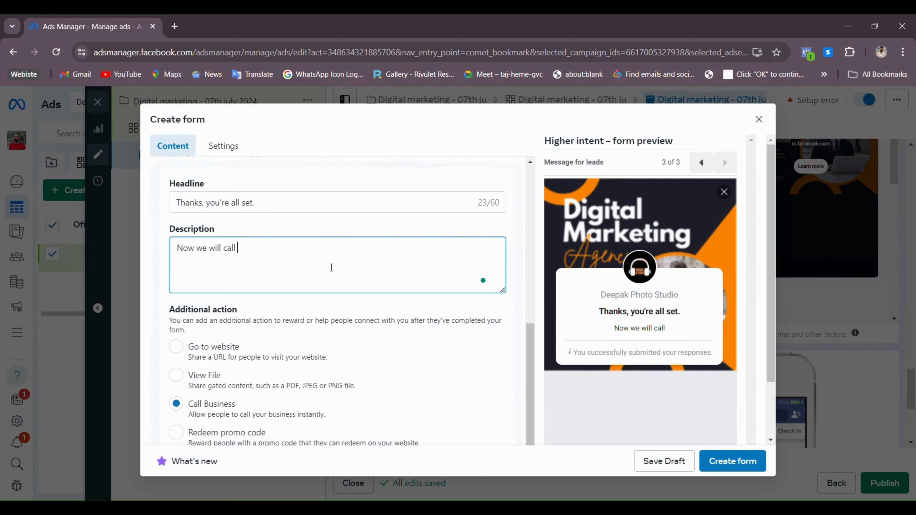
type("you t")
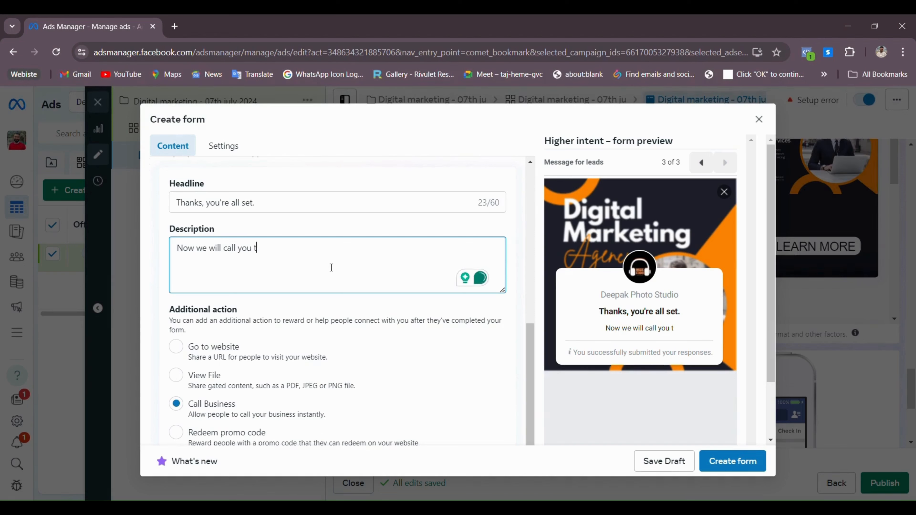
type("o explain ")
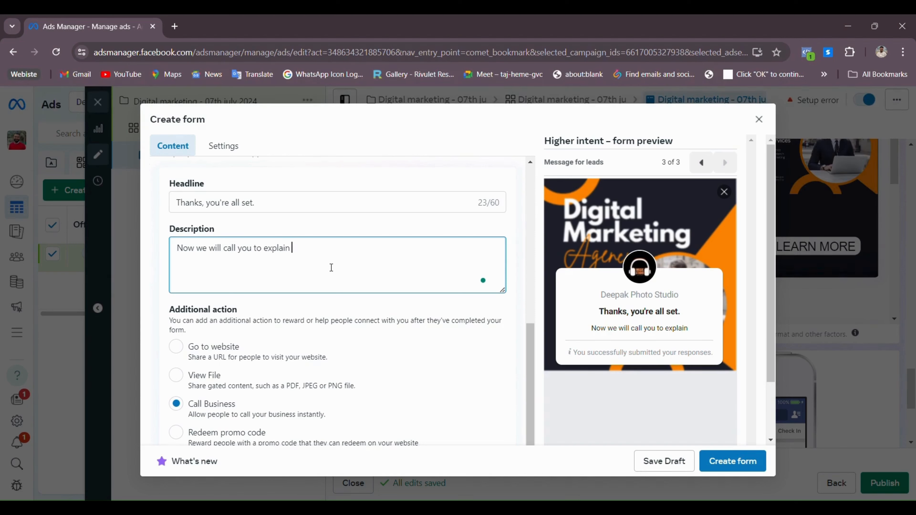
type("about our ")
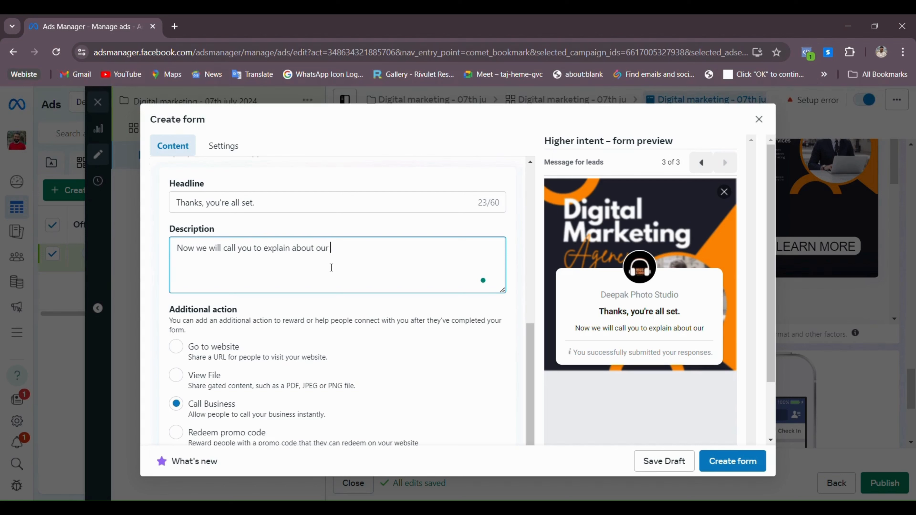
type("services")
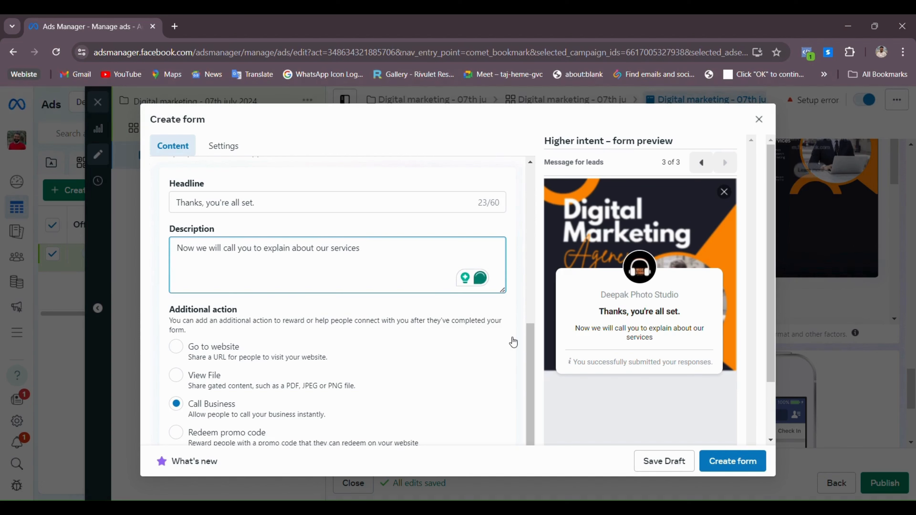
Create the 'DMT - 07th July 2024' form and scroll the ad editor down to Tracking
left_click(739, 471)
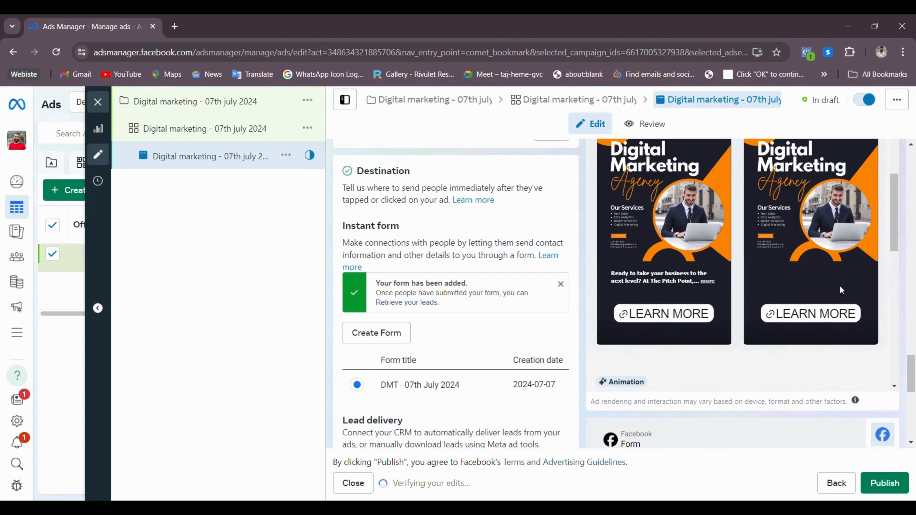
scroll(850, 376, "down", 5)
scroll(535, 380, "down", 7)
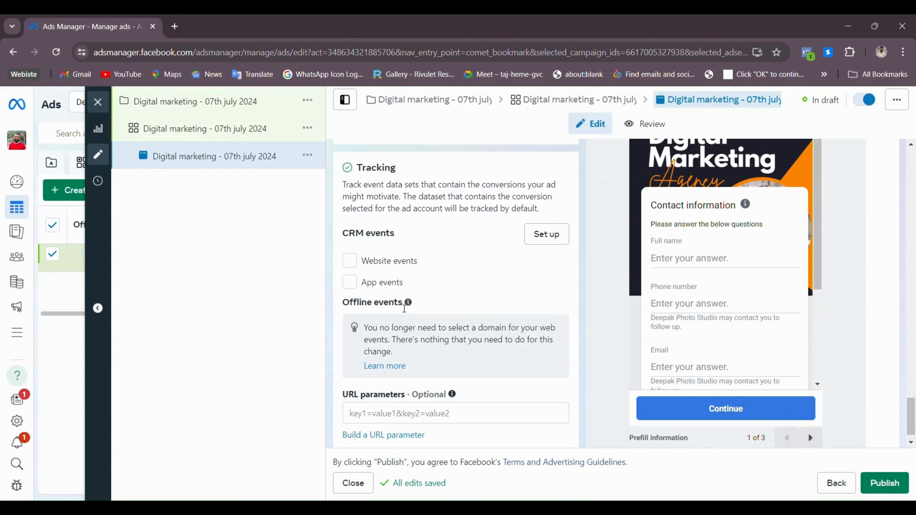
scroll(404, 304, "down", 1)
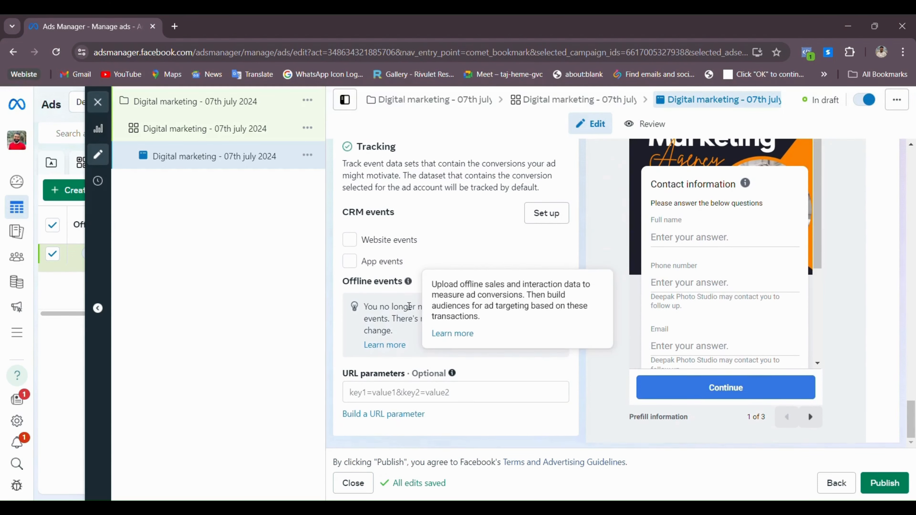
Publish the leads ad and return to Campaigns, noting its In draft status
left_click(894, 485)
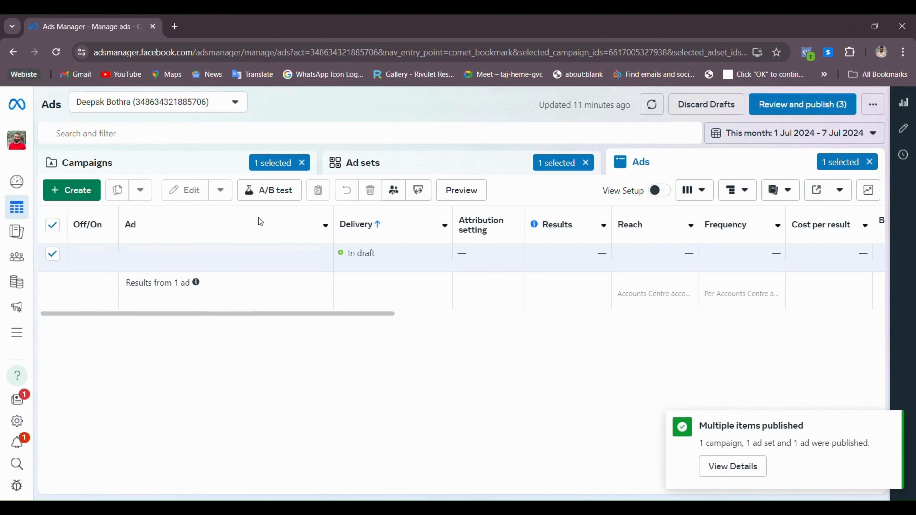
left_click(169, 167)
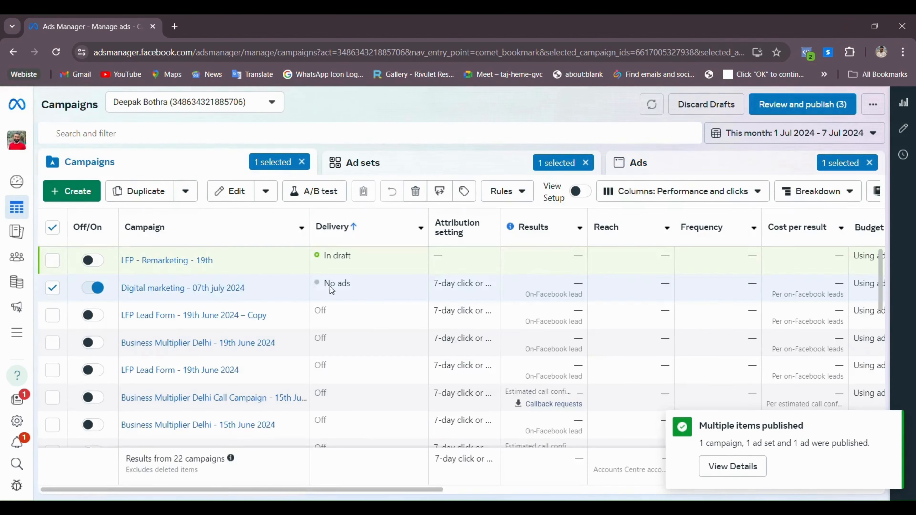
left_click_drag(316, 254, 353, 257)
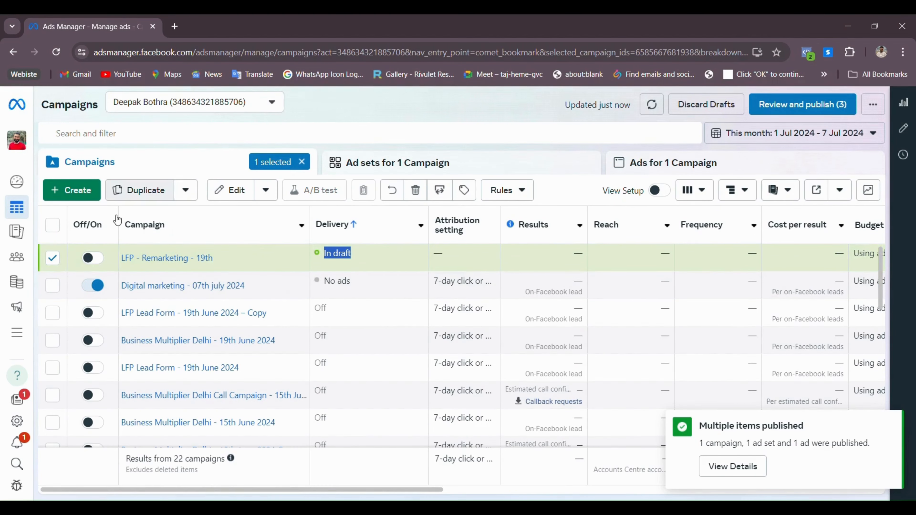
Check draft status on Ad sets and Ads, then select the Digital marketing - 07th july 2024 campaign
left_click(412, 164)
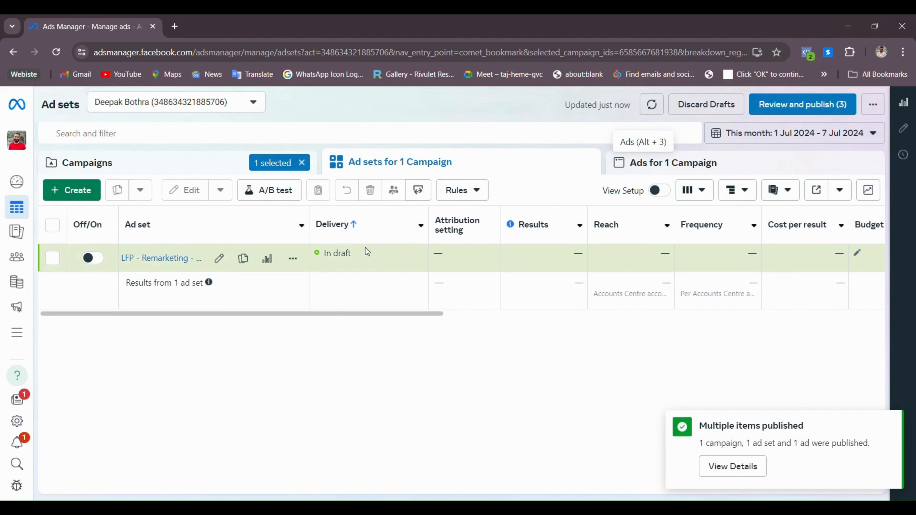
left_click_drag(314, 255, 366, 257)
left_click(691, 164)
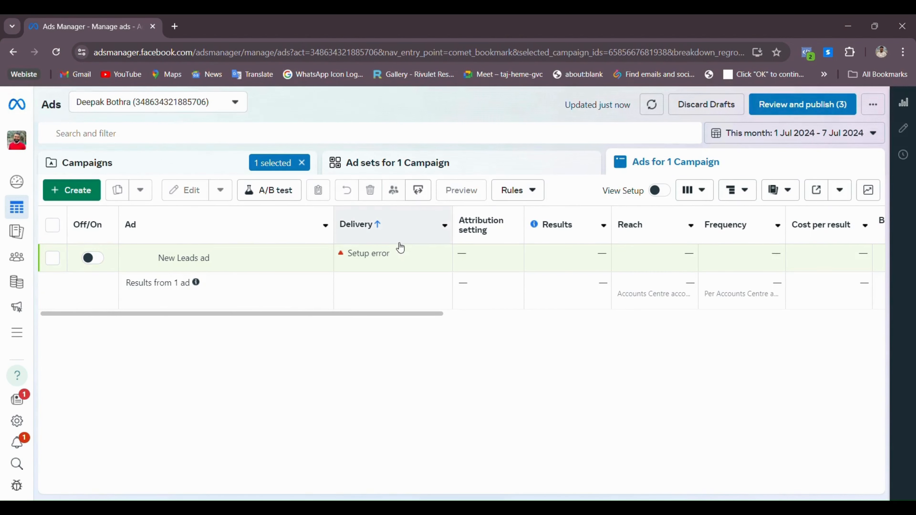
left_click(490, 172)
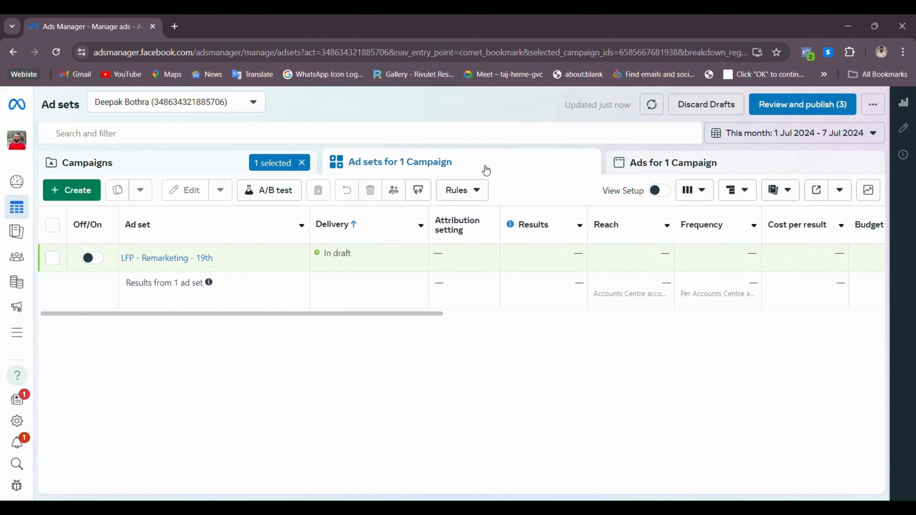
left_click(190, 169)
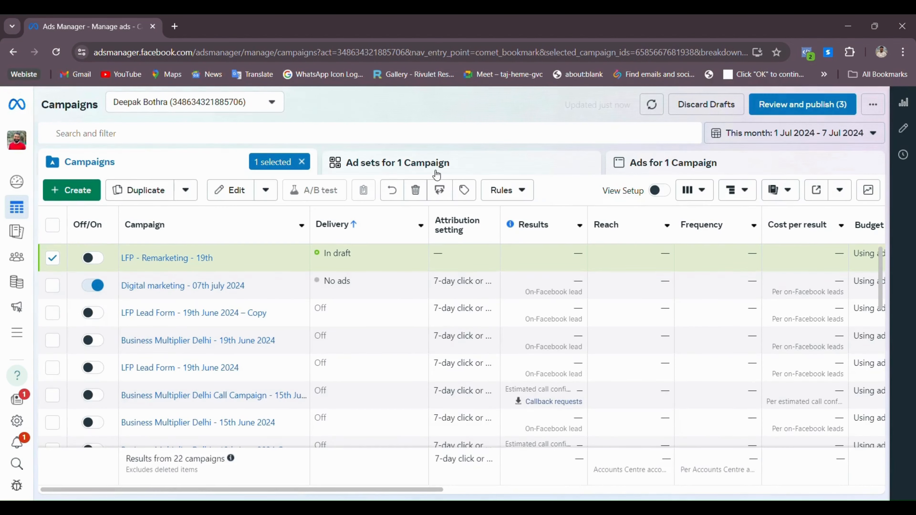
left_click_drag(324, 255, 361, 259)
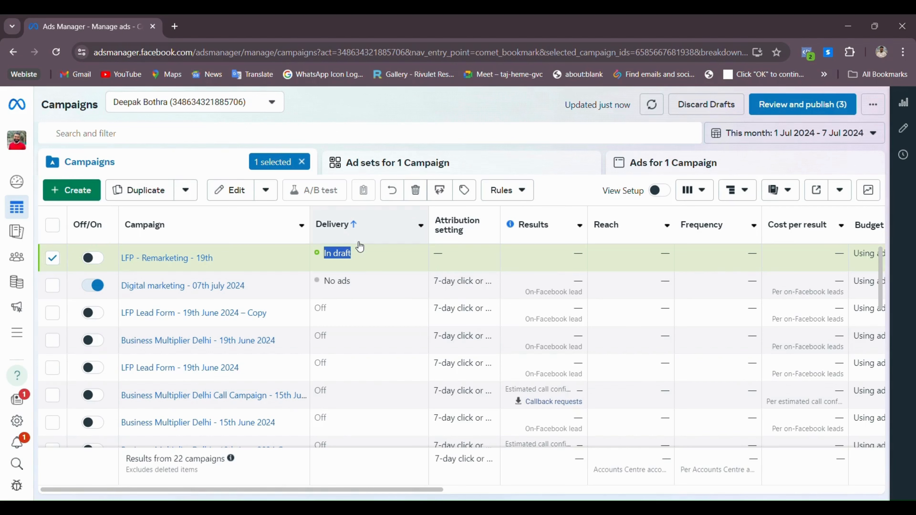
left_click(335, 289)
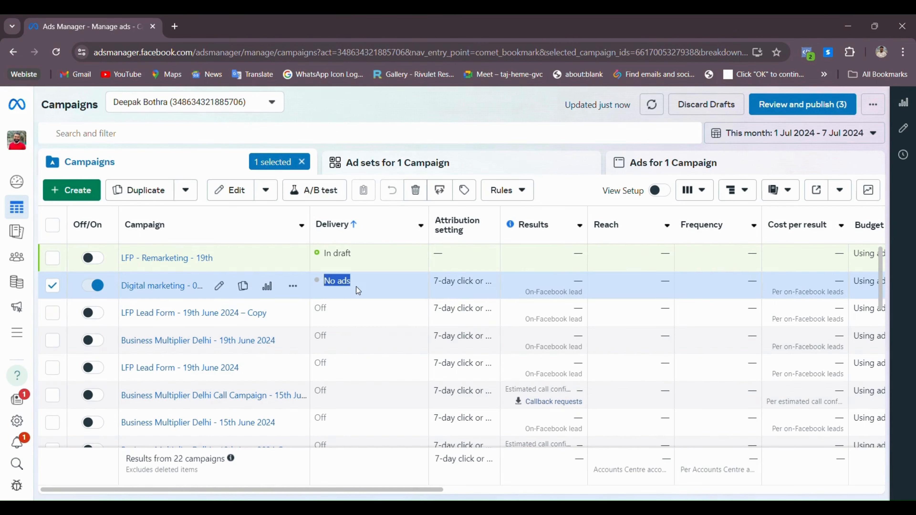
left_click(389, 288)
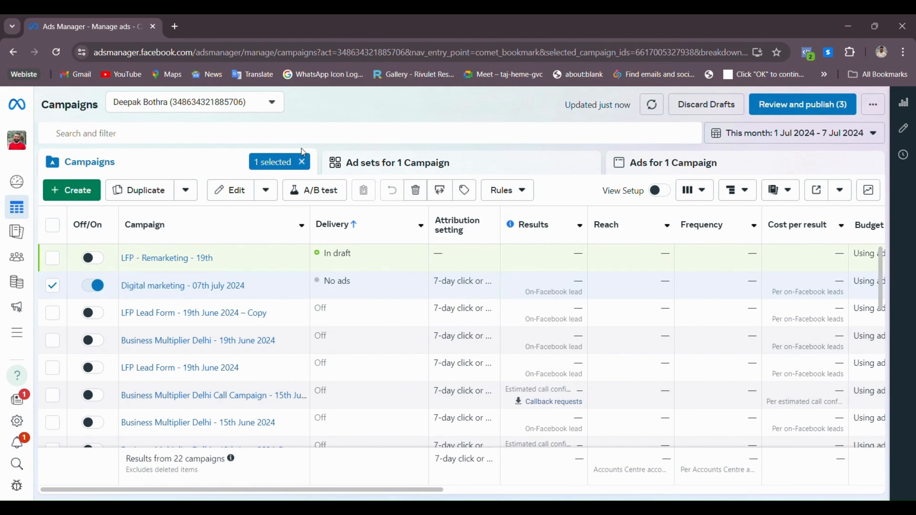
Delete the Digital marketing - 07th july 2024 campaign
left_click(301, 162)
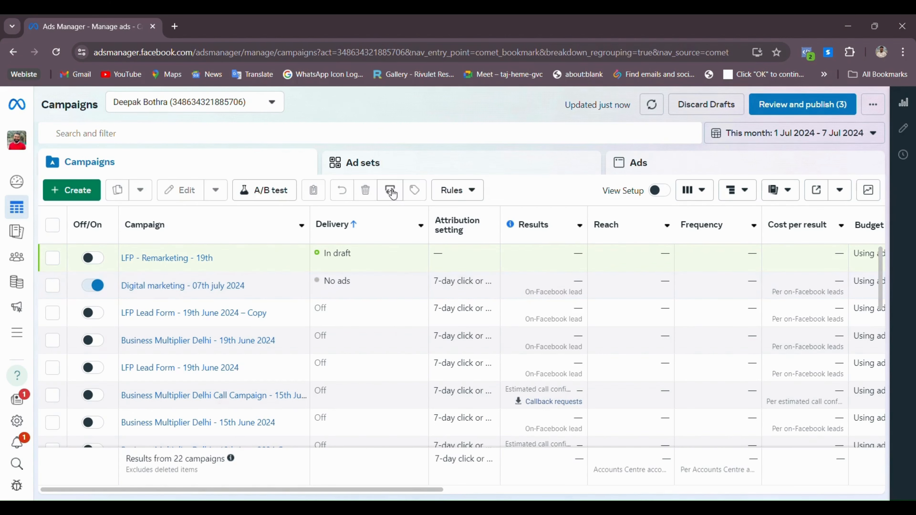
left_click(52, 287)
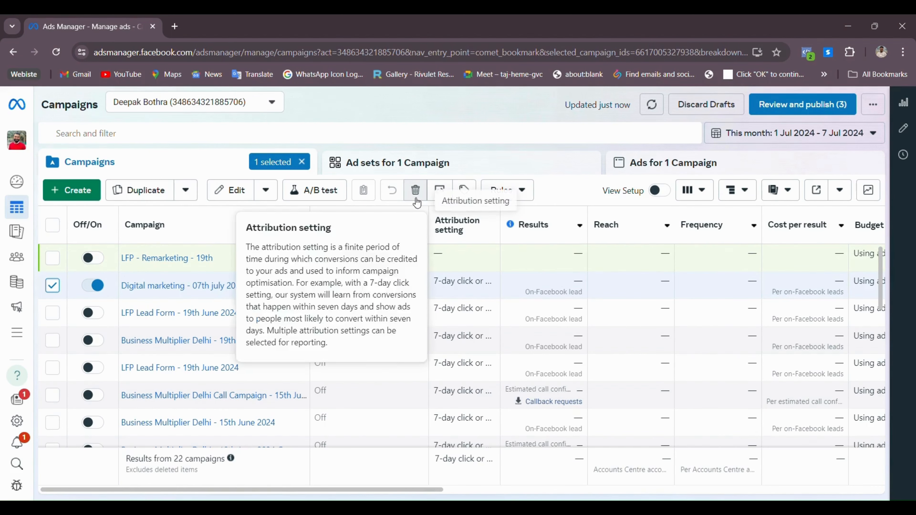
left_click(416, 190)
left_click(555, 260)
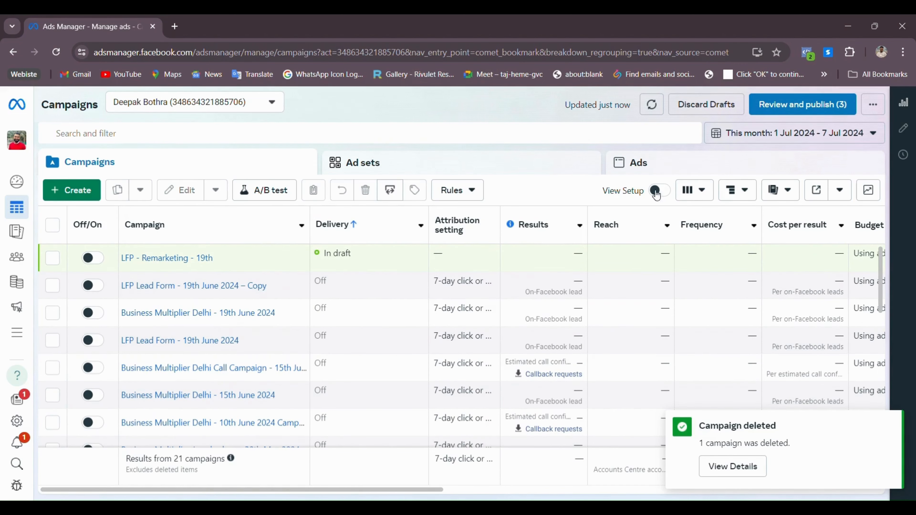
Review the remaining campaigns, briefly selecting and deselecting the draft LFP - Remarketing - 19th
scroll(206, 392, "down", 10)
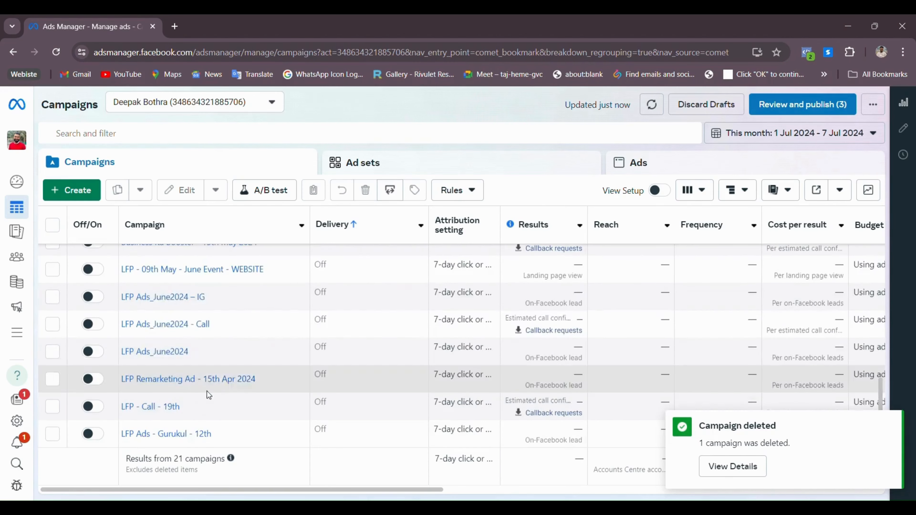
scroll(207, 390, "up", 10)
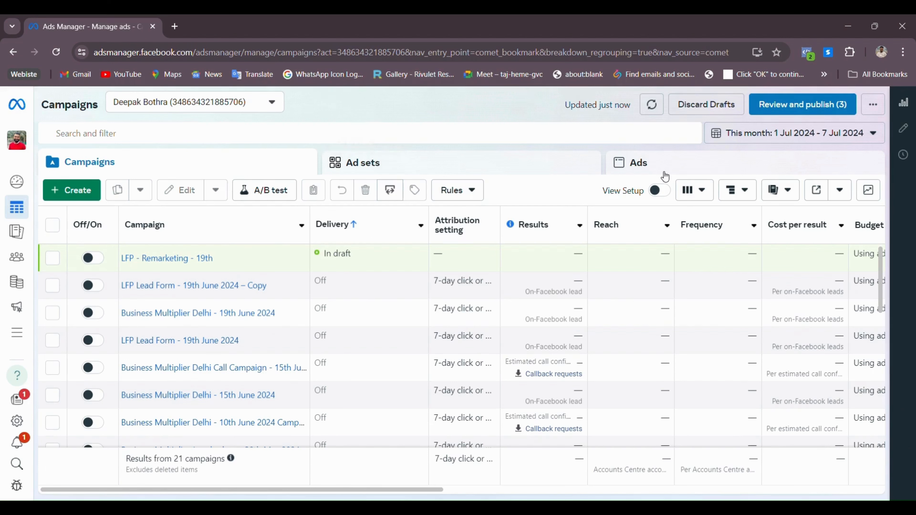
left_click(53, 259)
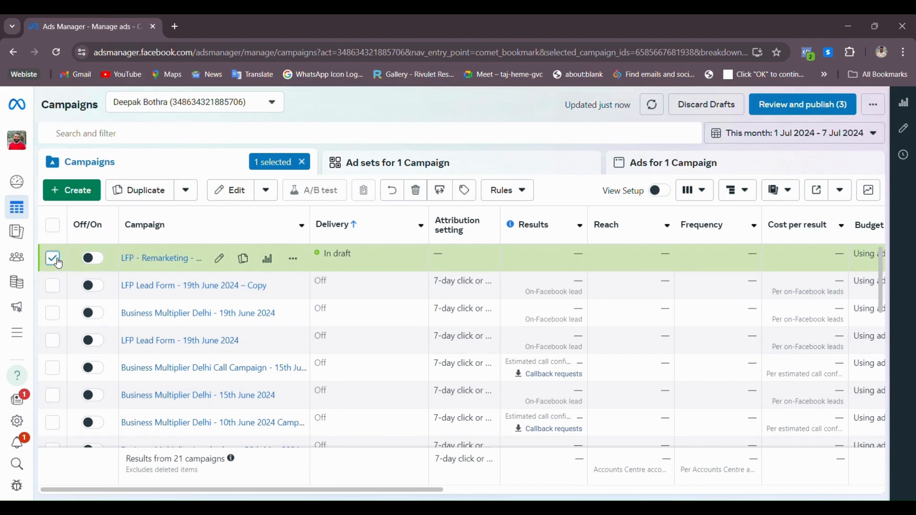
left_click(53, 259)
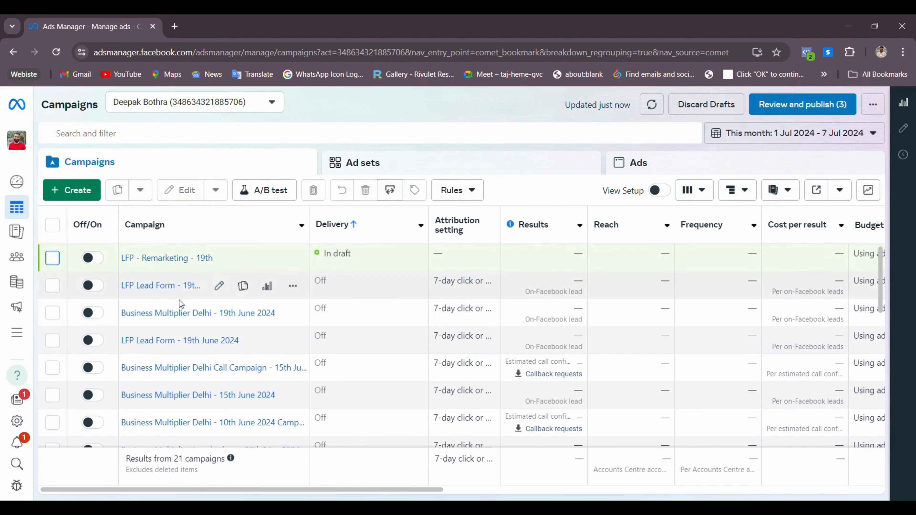
scroll(307, 363, "down", 5)
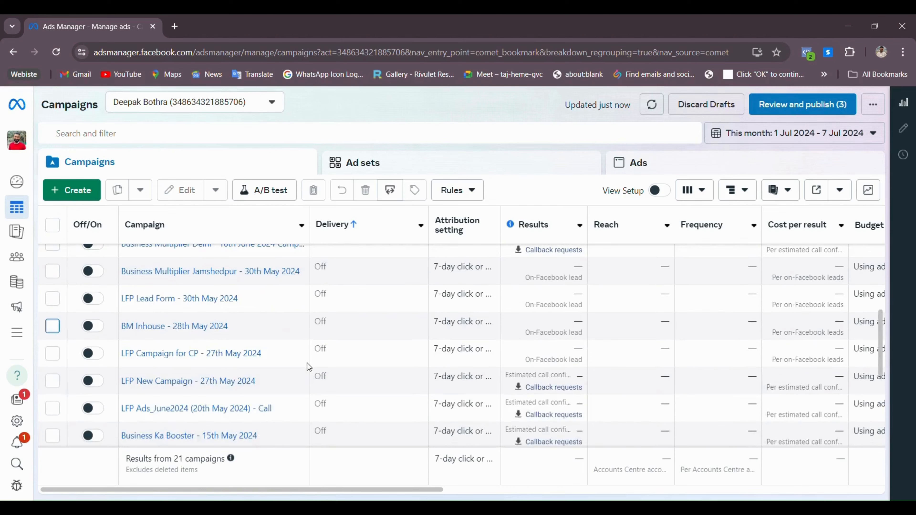
scroll(308, 364, "down", 3)
scroll(310, 369, "up", 10)
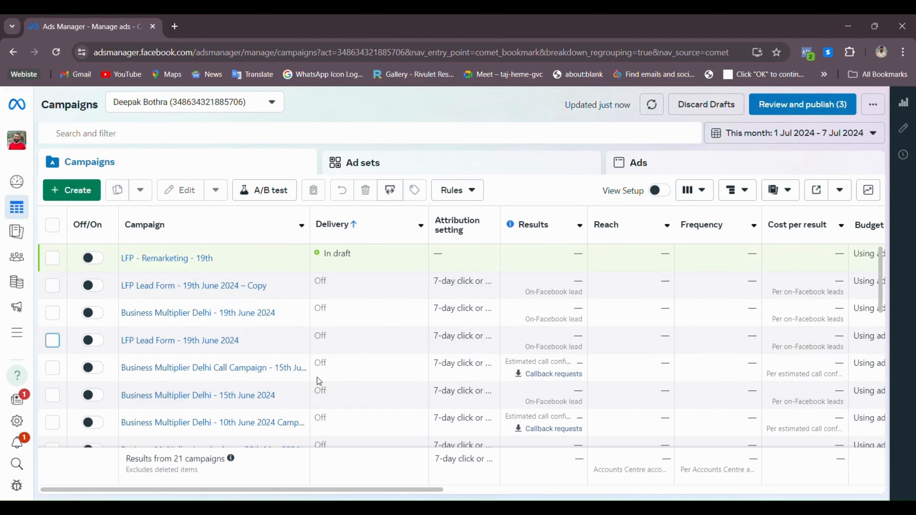
scroll(169, 332, "down", 3)
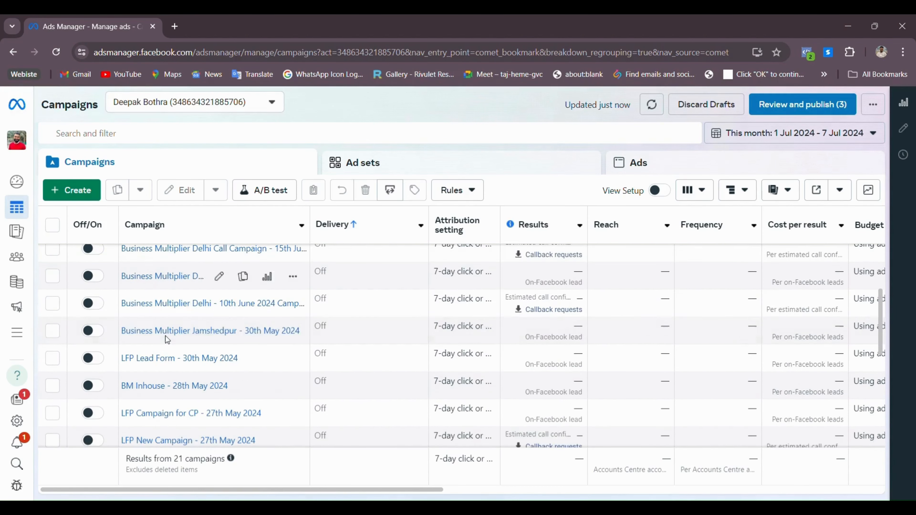
scroll(187, 348, "up", 3)
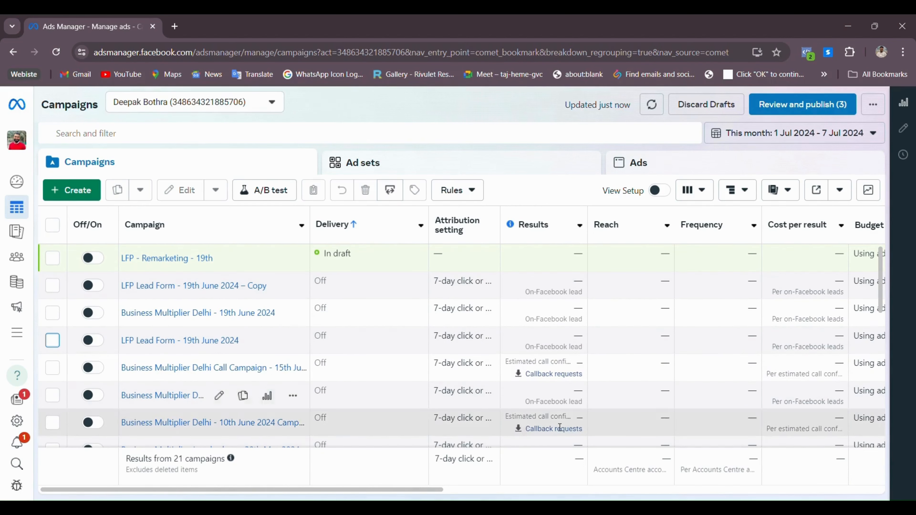
left_click_drag(300, 491, 426, 487)
On the Ads tab, set the reporting date range to 1–30 June 2024
left_click(641, 164)
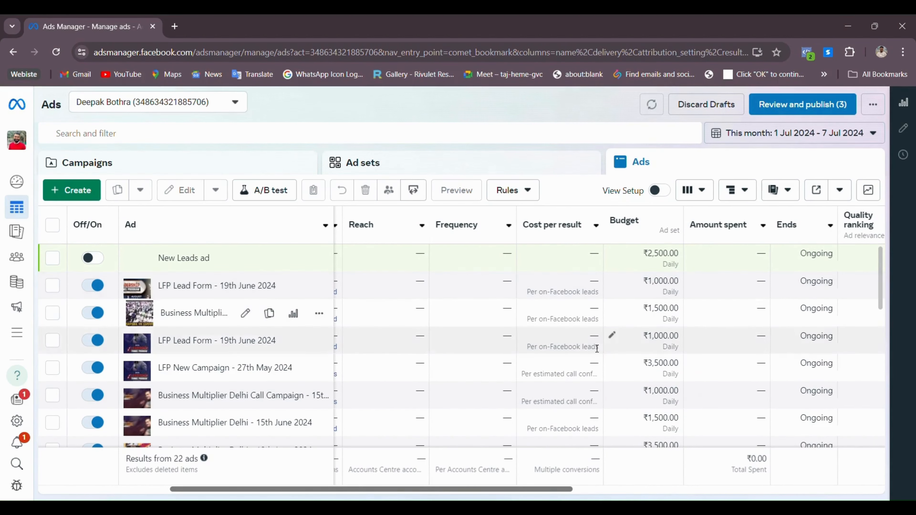
scroll(586, 367, "down", 3)
scroll(586, 367, "down", 5)
scroll(837, 278, "up", 10)
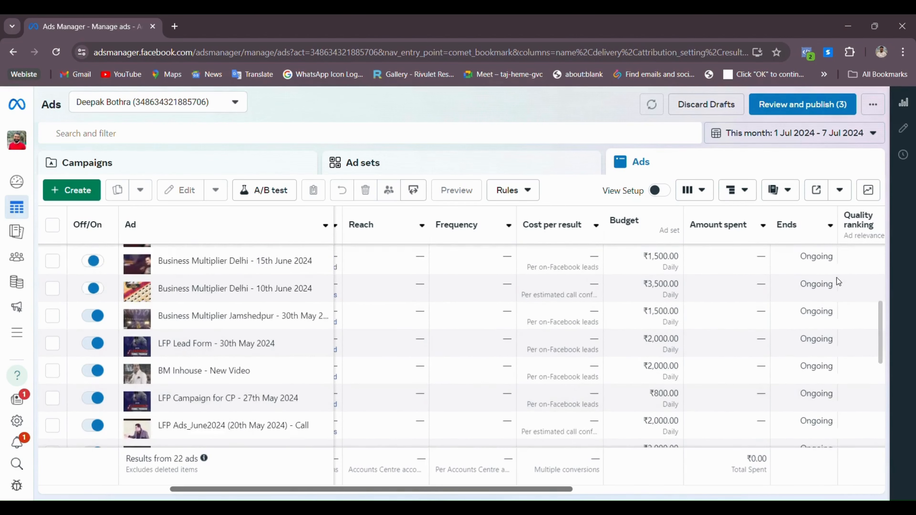
left_click(732, 134)
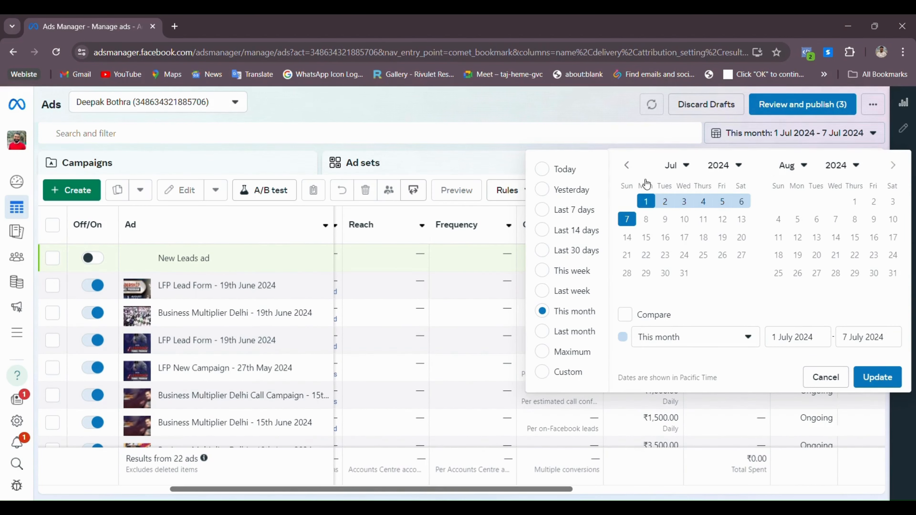
left_click(627, 165)
left_click(742, 202)
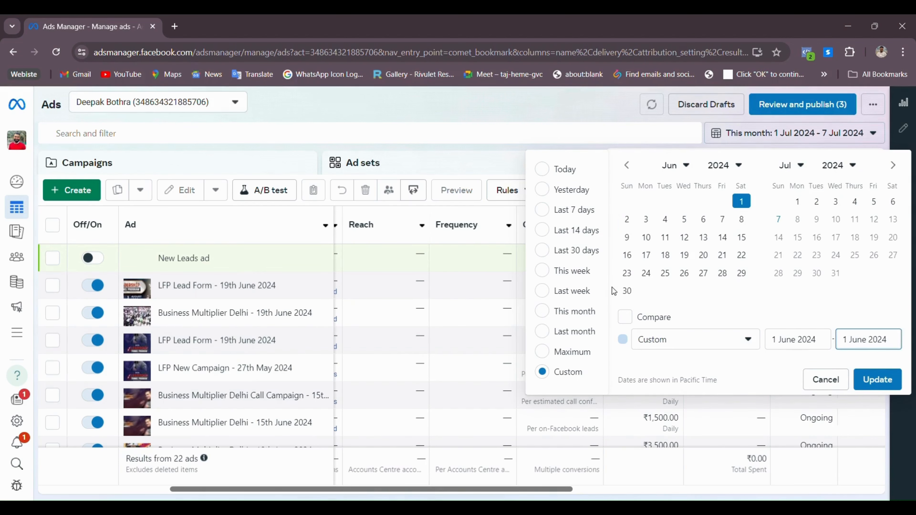
left_click(627, 291)
left_click(878, 380)
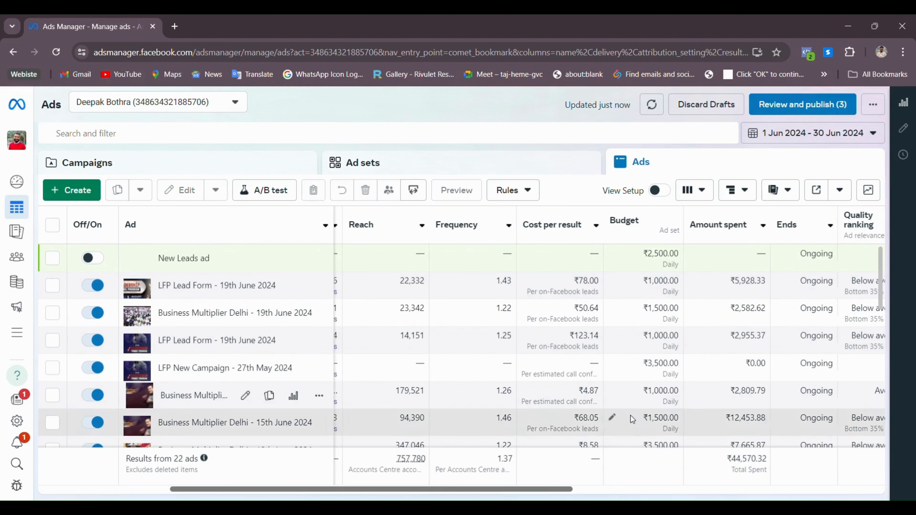
Review the June figures across the table columns and return to the Campaigns list
scroll(631, 415, "down", 3)
left_click_drag(501, 488, 719, 489)
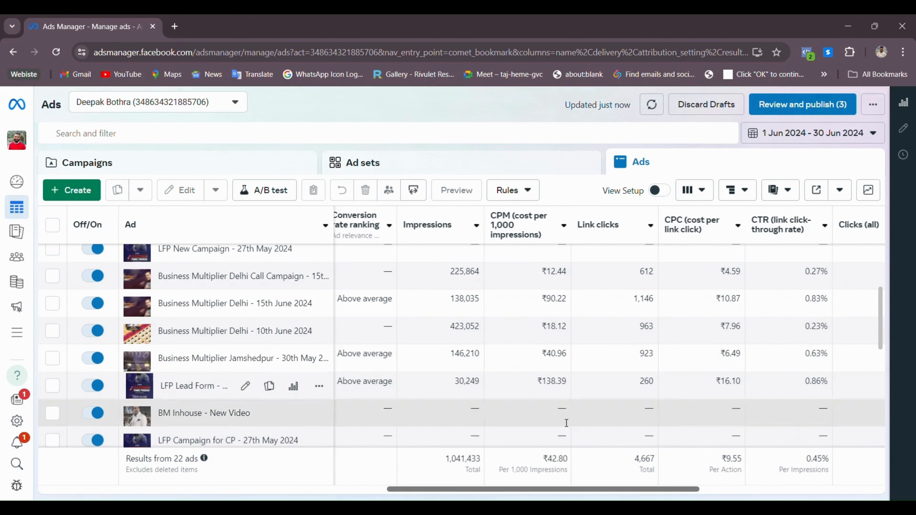
left_click_drag(671, 490, 822, 490)
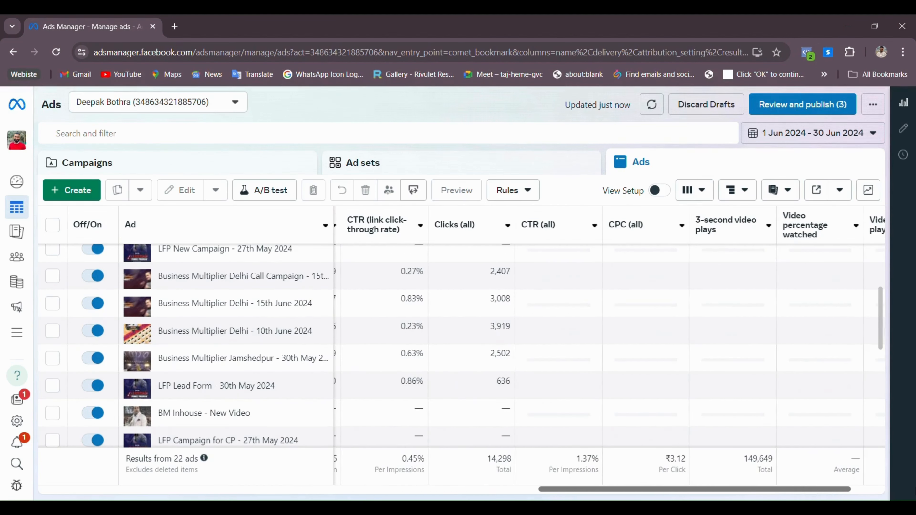
left_click_drag(613, 490, 16, 426)
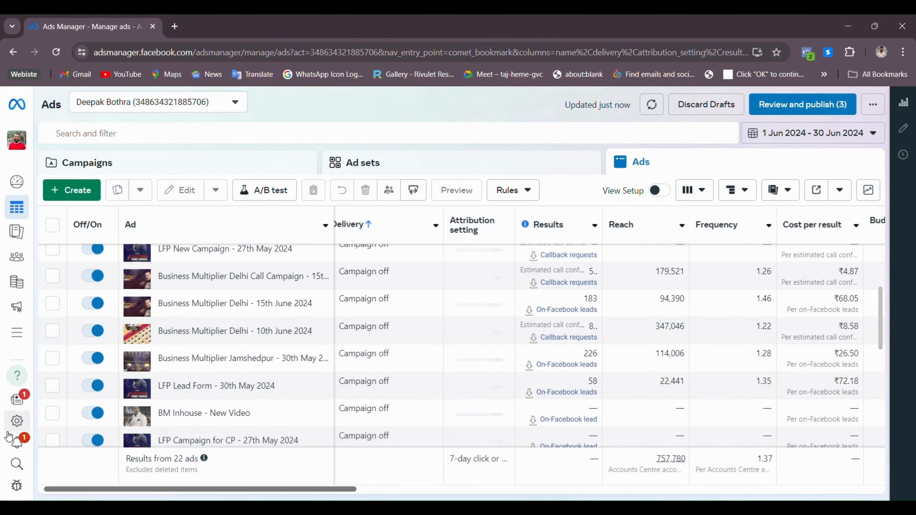
scroll(589, 374, "up", 3)
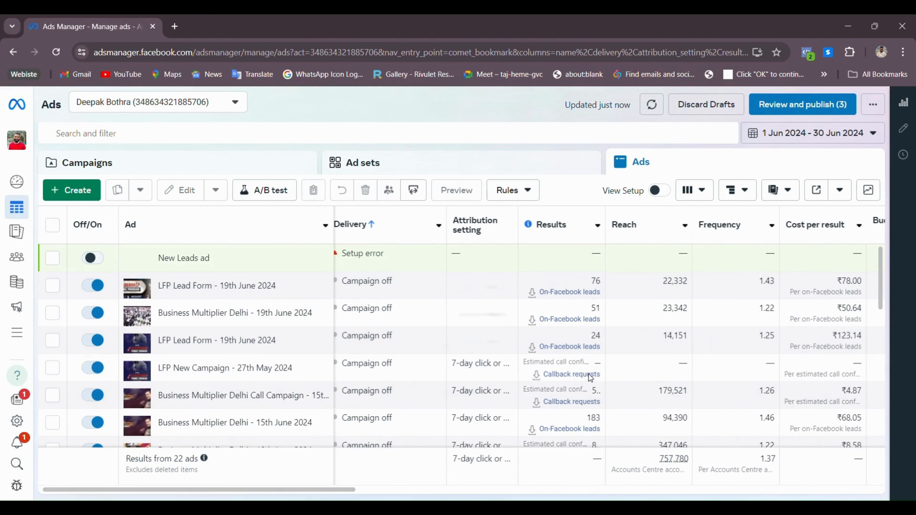
scroll(588, 374, "down", 5)
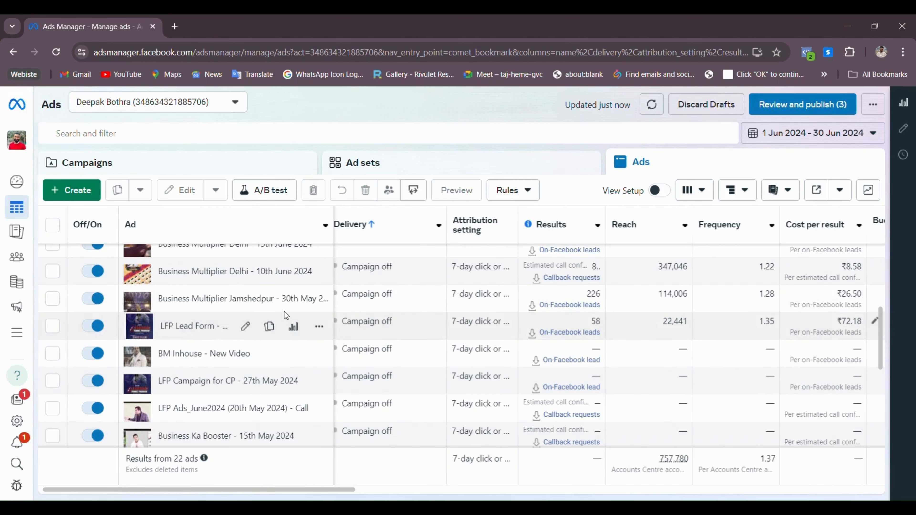
left_click(111, 160)
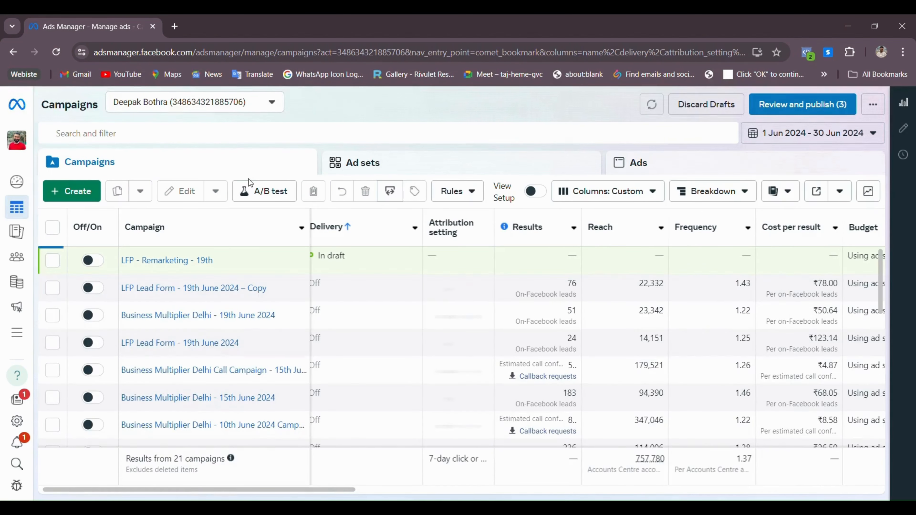
Prepare the 76 June leads of 'LFP Lead Form - 19th June 2024' for CSV/XLS download
scroll(190, 366, "down", 3)
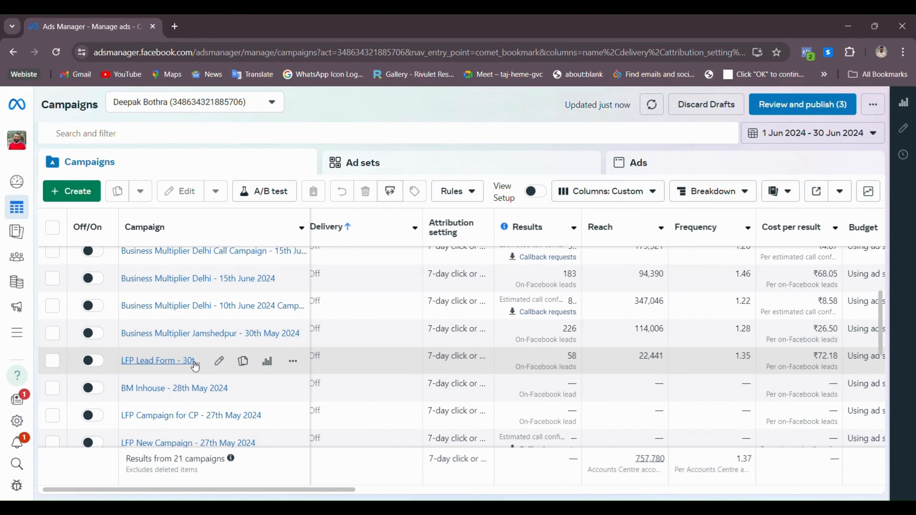
scroll(399, 344, "down", 3)
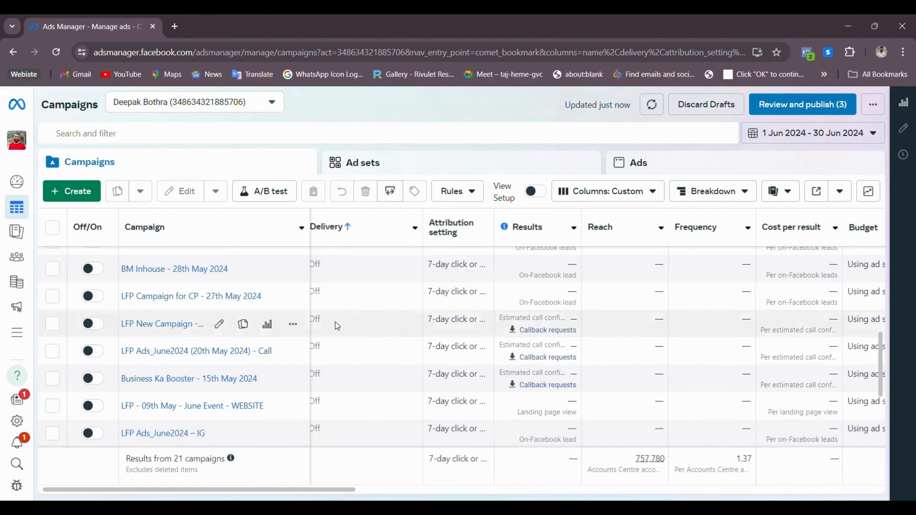
scroll(253, 332, "up", 6)
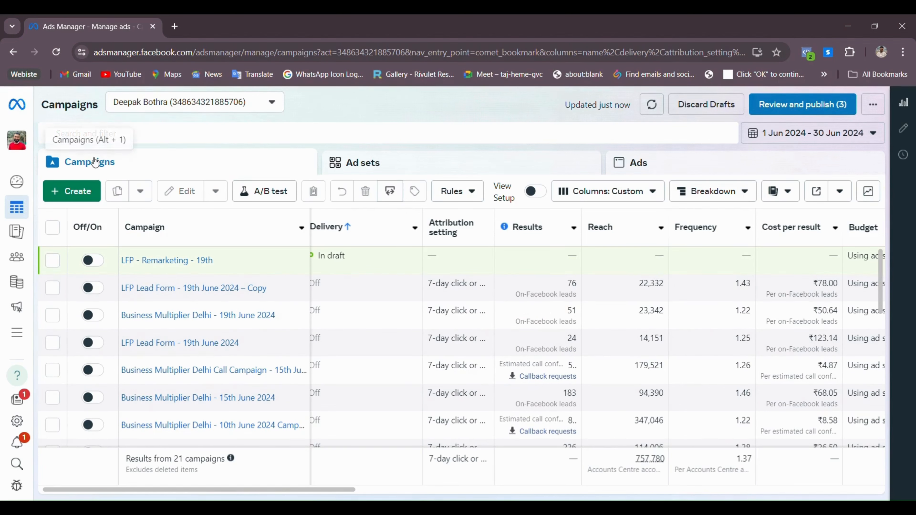
left_click(690, 171)
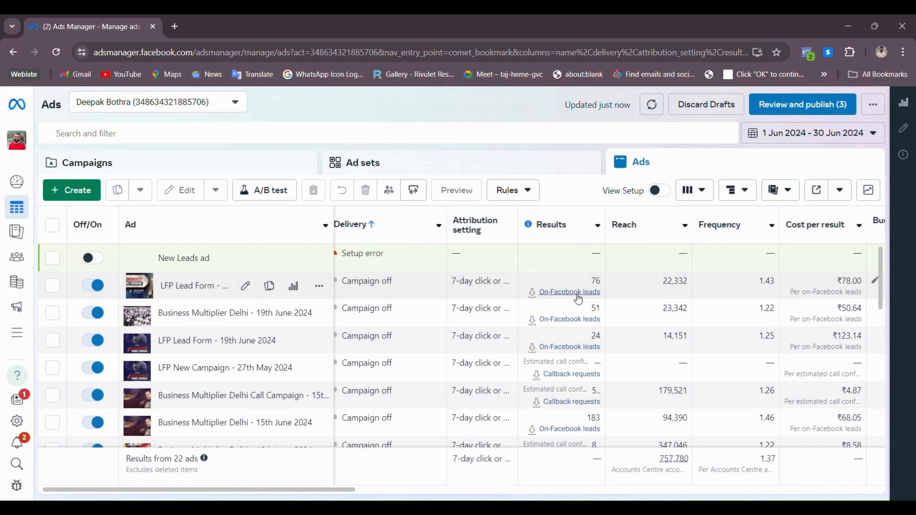
left_click(565, 293)
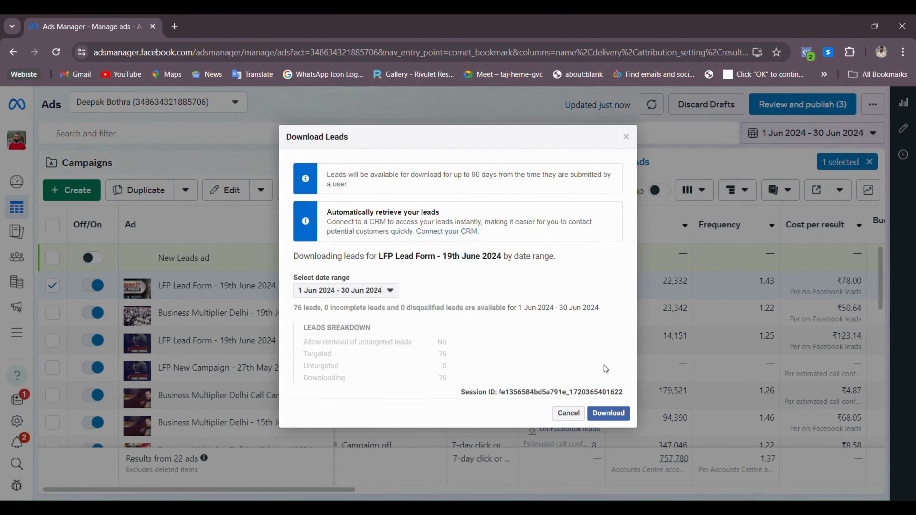
left_click(607, 415)
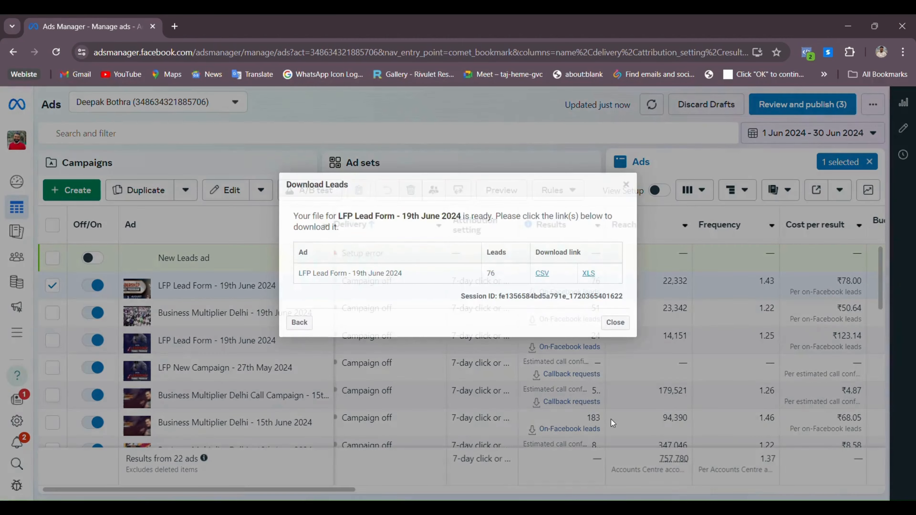